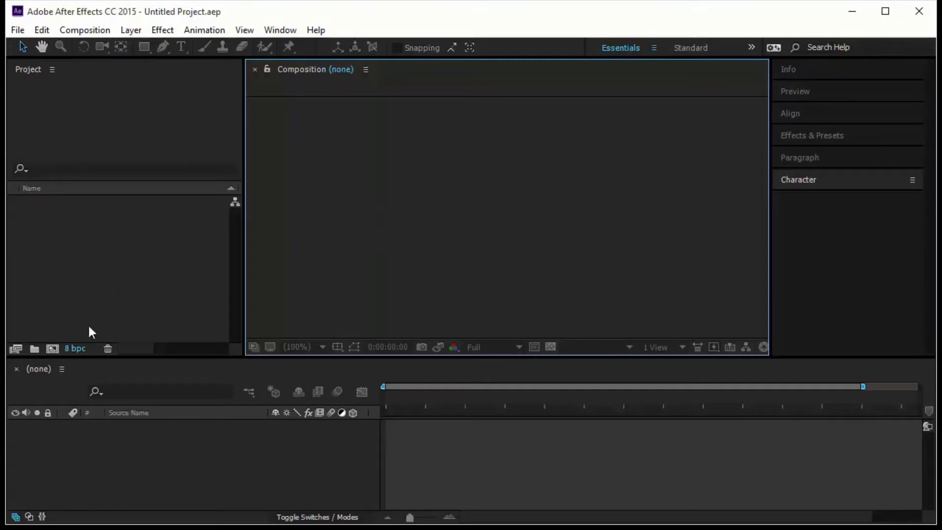
Step: Start a new composition named First Animation with the HDV/HDTV 720 25 preset and a five-second duration
click(53, 349)
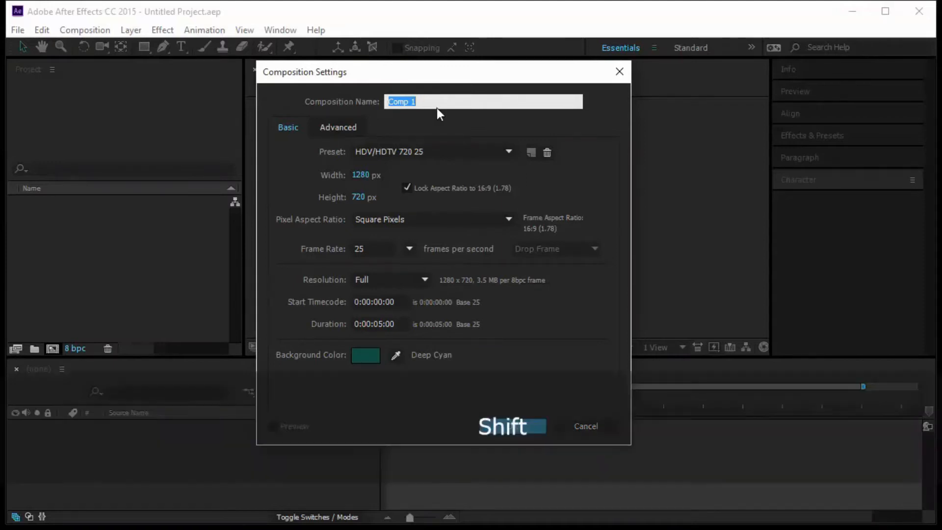
text(First A)
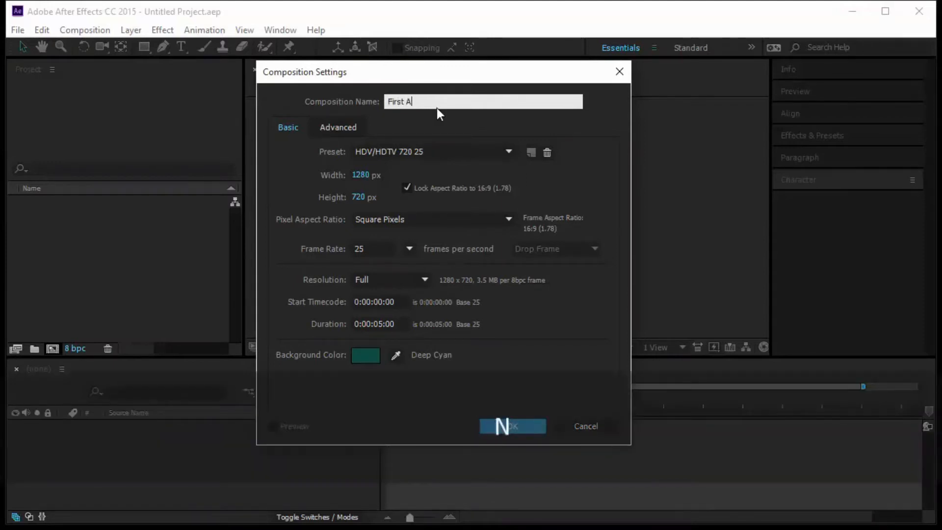
text(nimation)
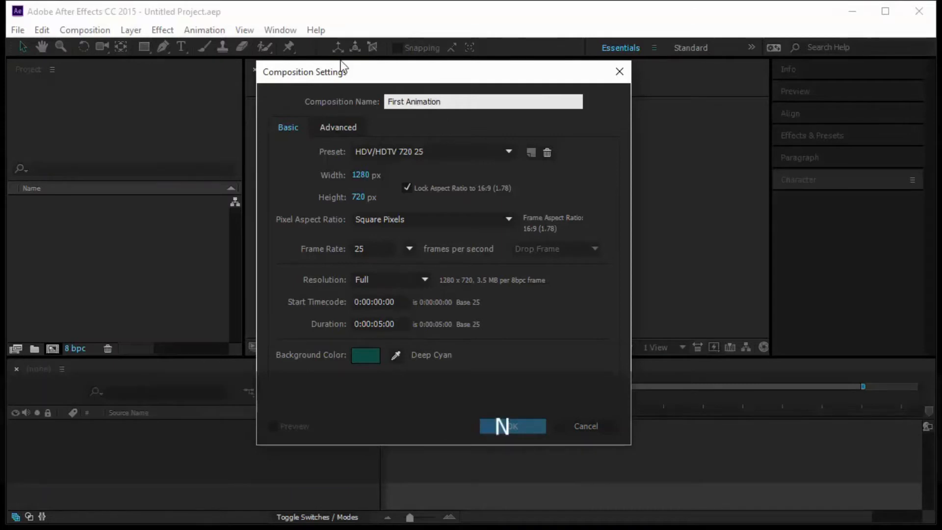
click(396, 151)
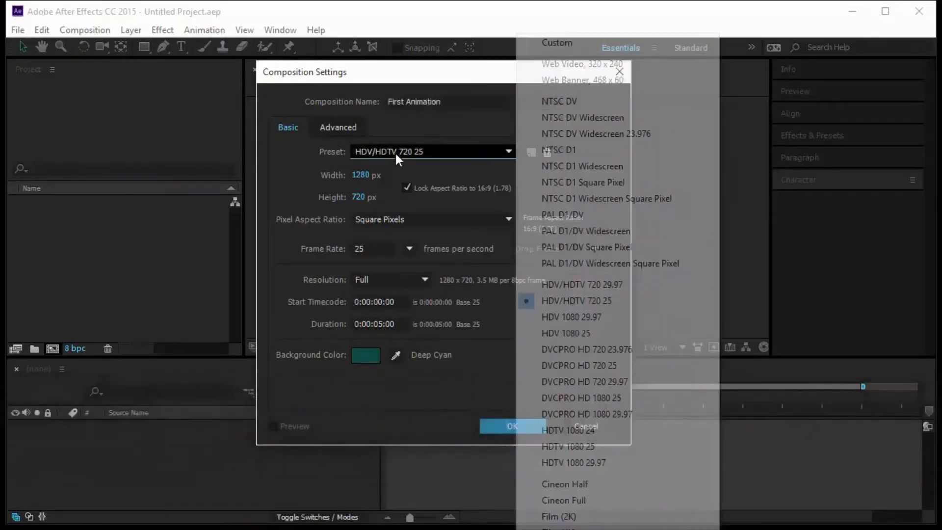
click(617, 303)
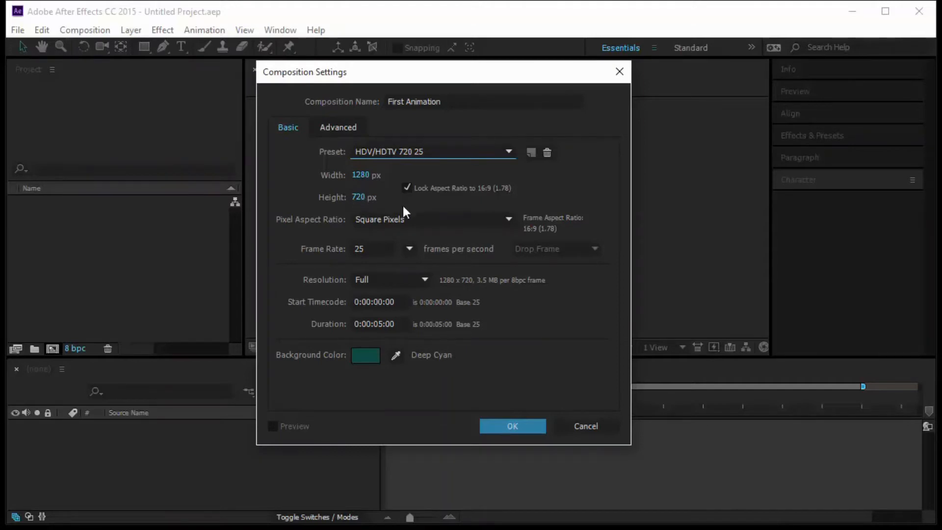
click(401, 323)
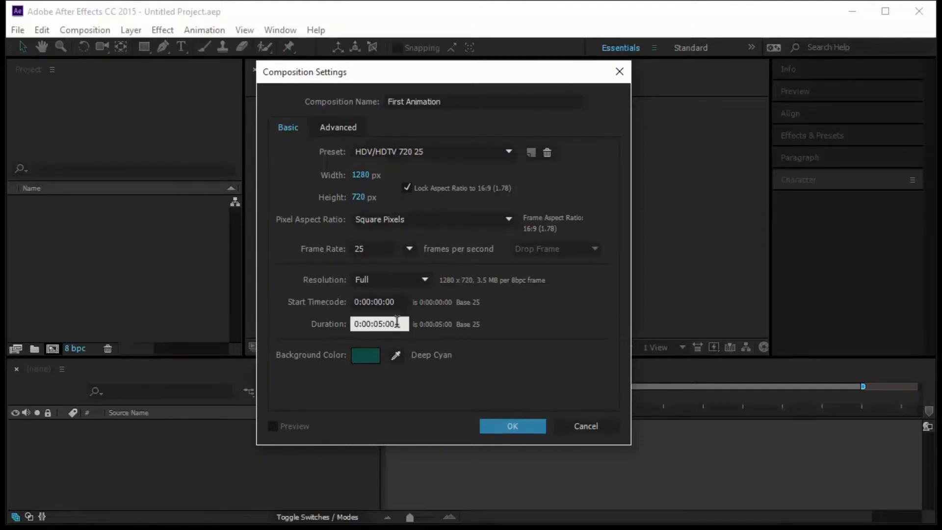
drag(402, 323, 298, 324)
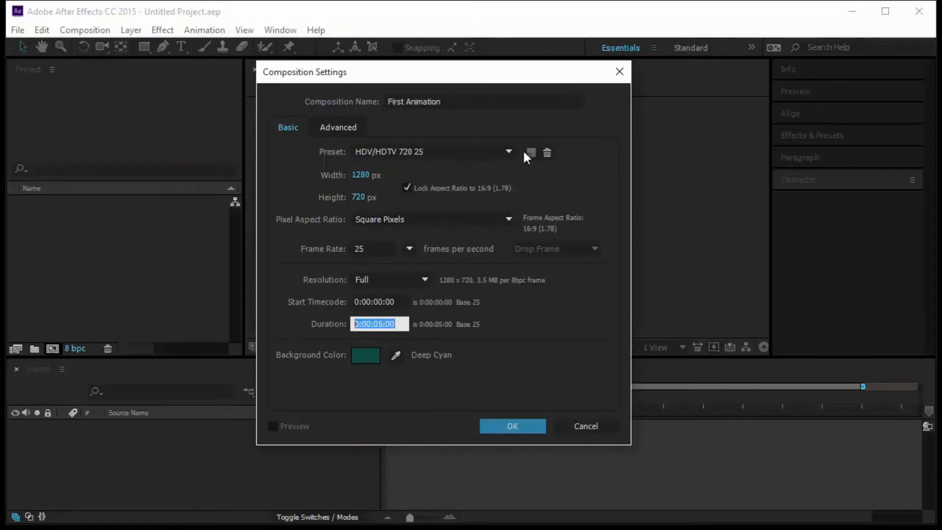
text(500)
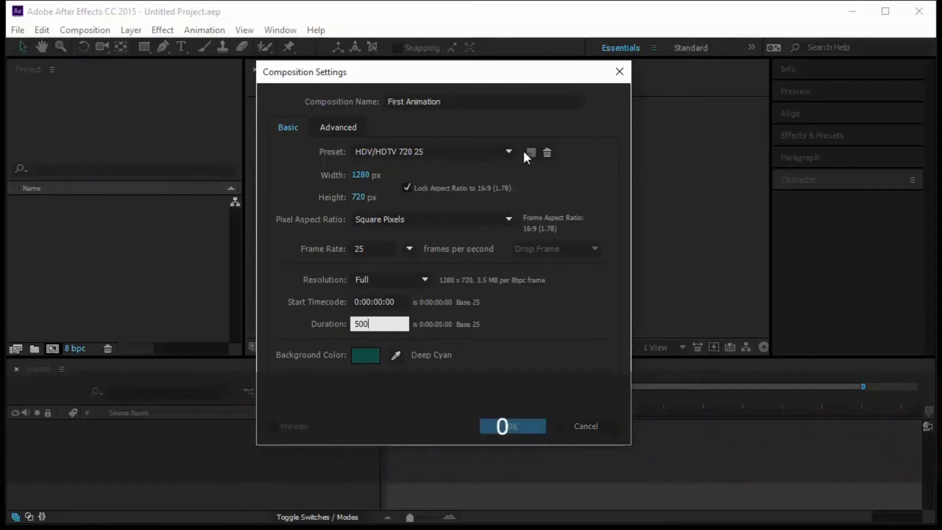
click(366, 354)
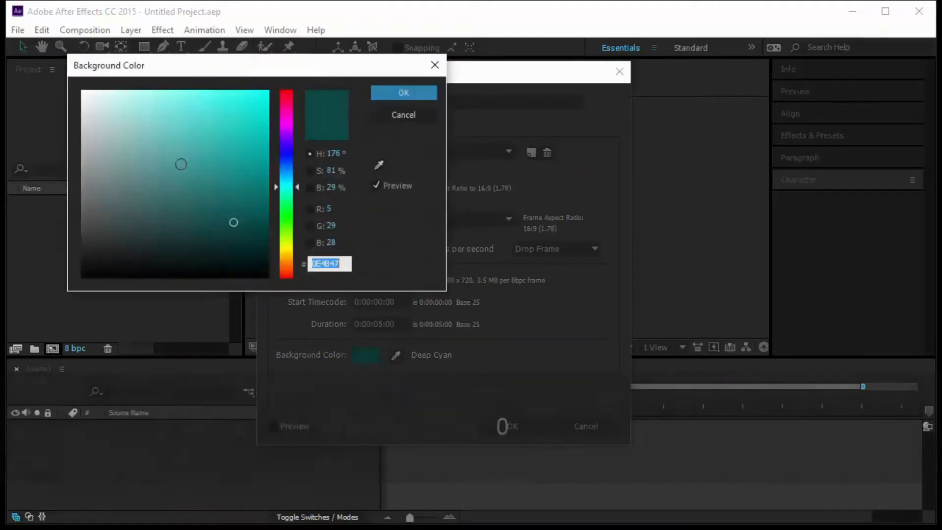
mouse_move(243, 121)
mouse_down()
mouse_move(201, 111)
mouse_move(241, 171)
mouse_move(183, 145)
mouse_move(243, 149)
mouse_up()
click(407, 114)
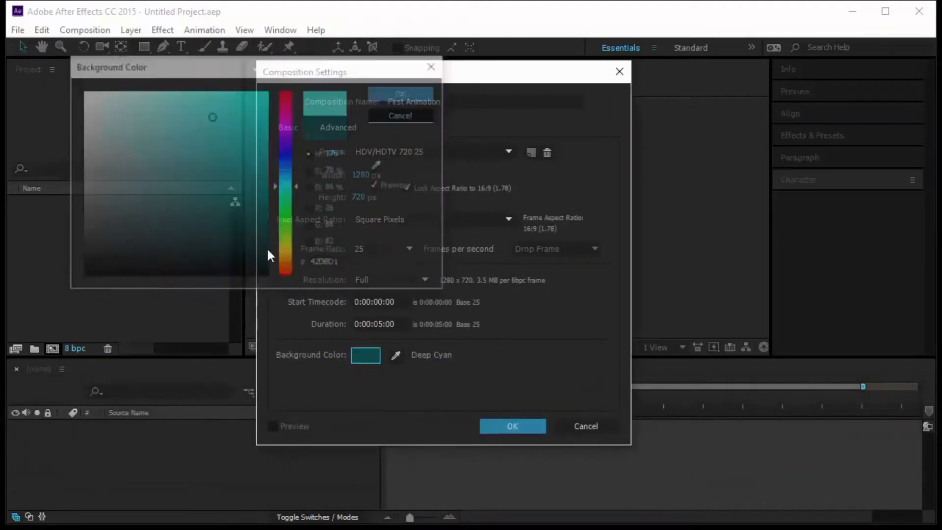
Step: Accept the composition settings to create the First Animation composition
click(511, 427)
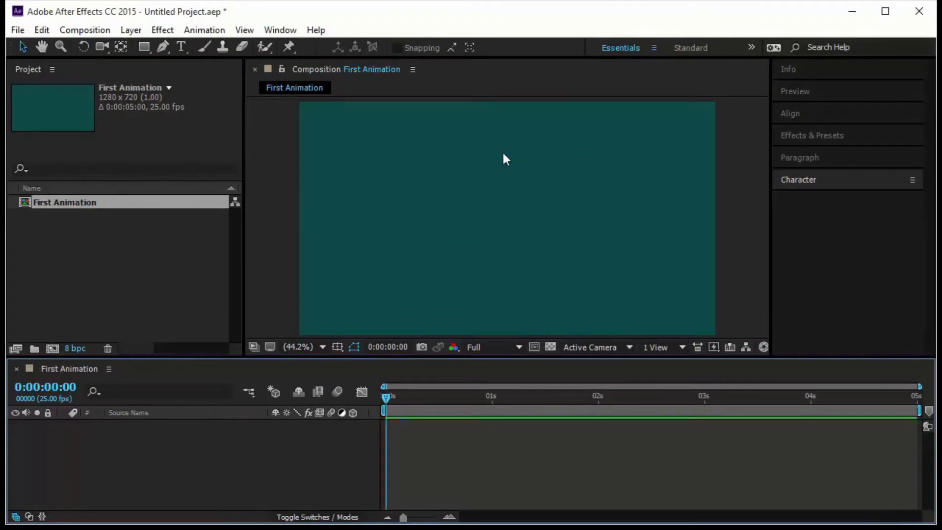
click(494, 174)
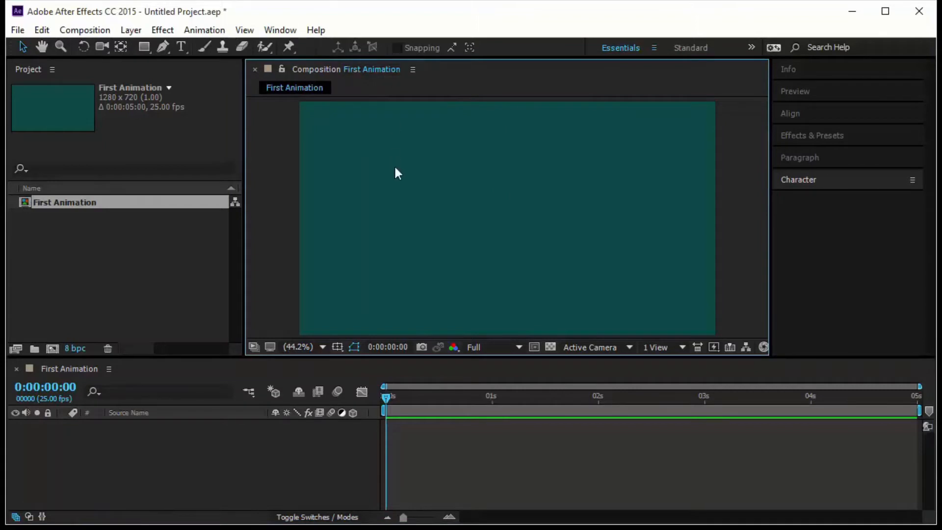
click(108, 263)
click(59, 203)
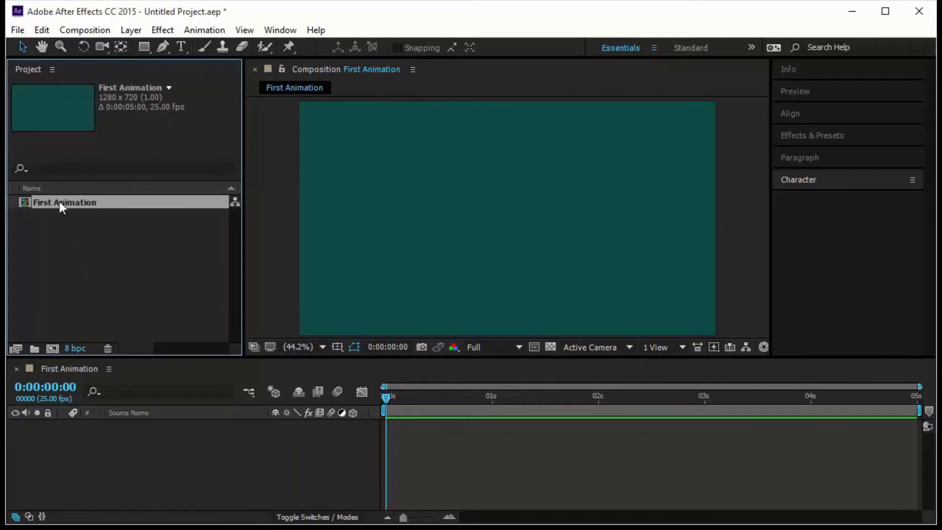
click(141, 451)
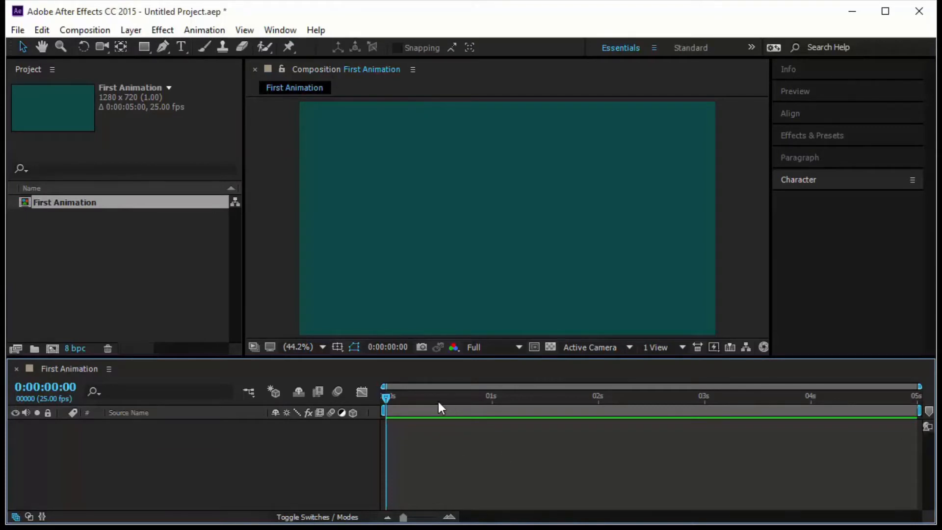
Step: Add a text layer reading "Motion Graphics" in the upper part of the composition
click(180, 47)
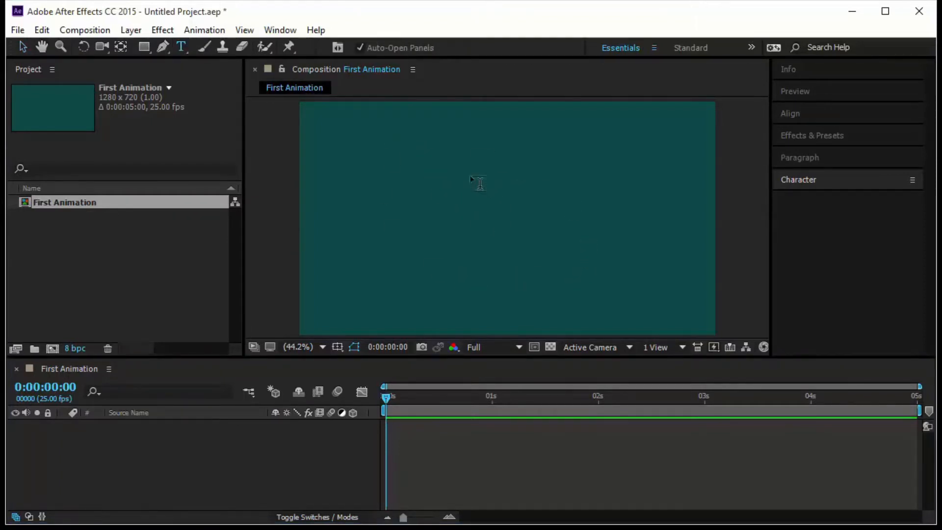
click(444, 189)
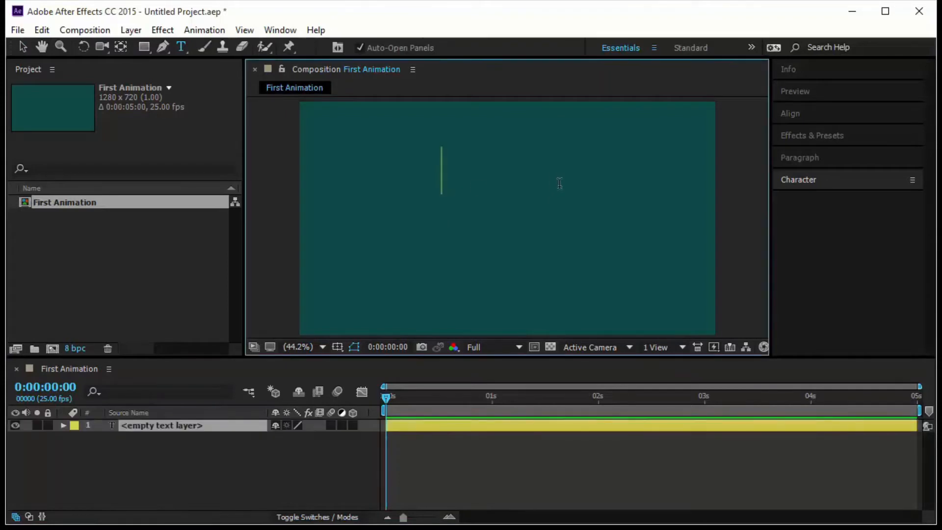
text(Mot)
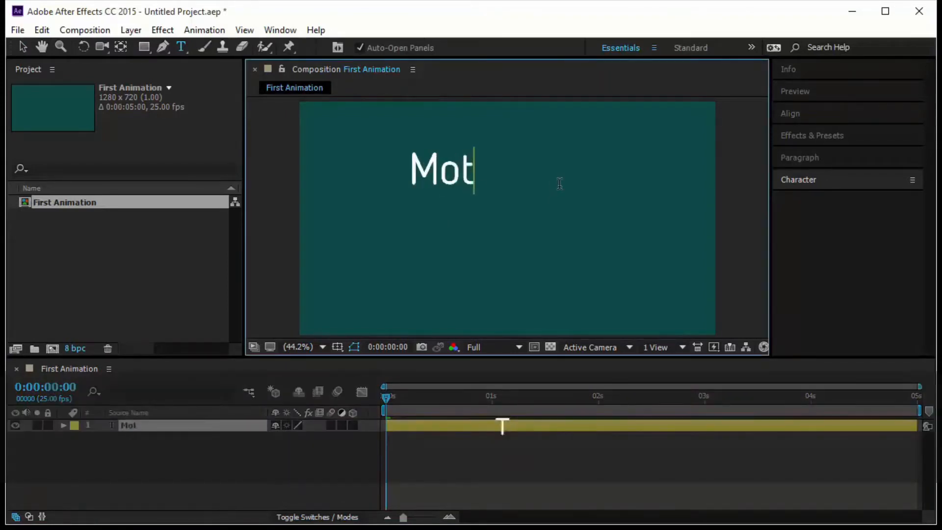
text(ion Grap)
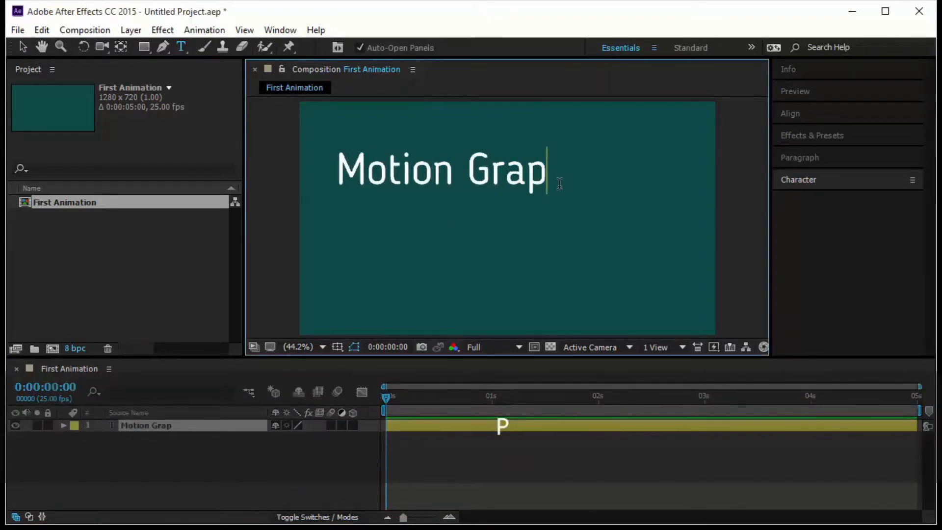
text(hics)
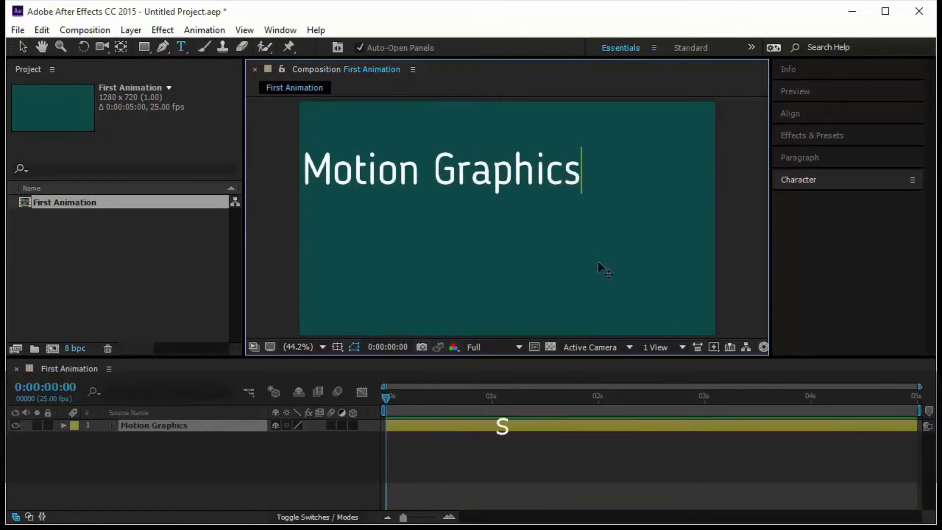
Step: Move the Motion Graphics text closer to the middle of the frame and set its font size to 118 px
click(22, 47)
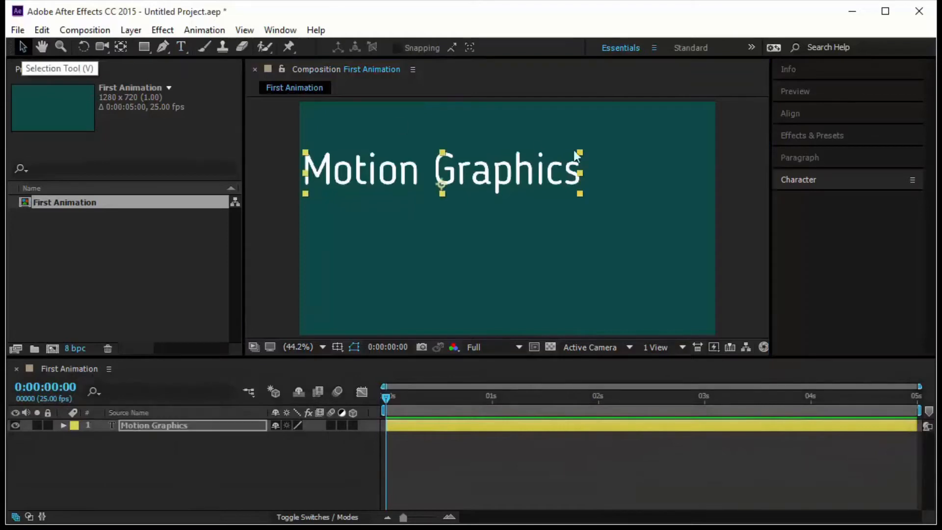
drag(489, 166, 544, 231)
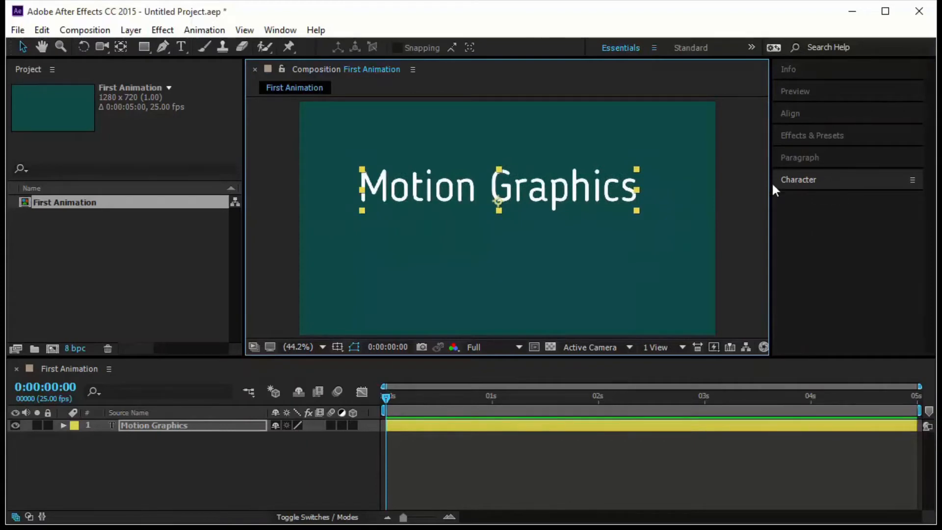
click(829, 179)
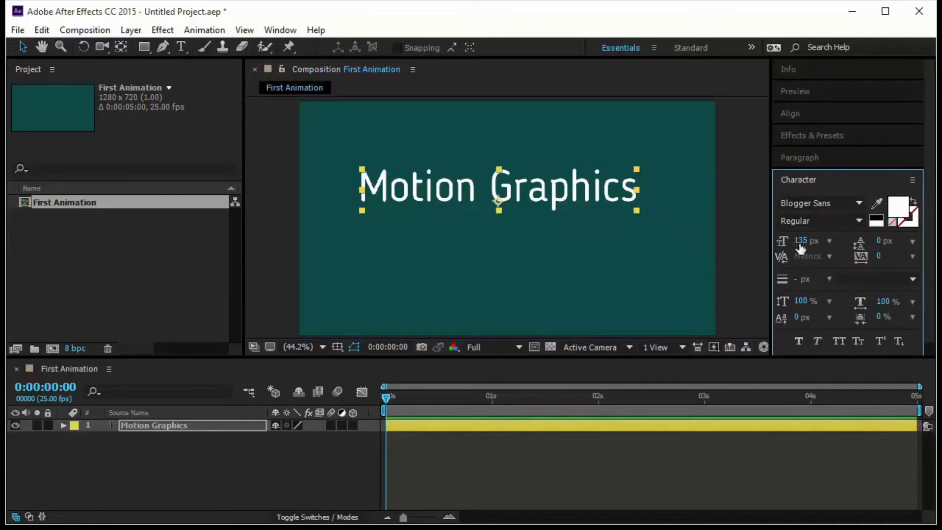
drag(801, 246, 824, 257)
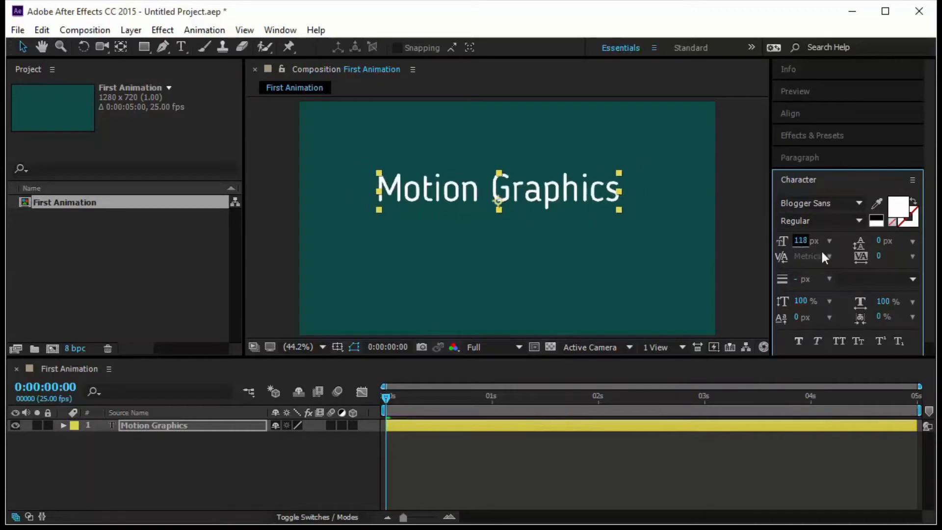
click(823, 182)
click(275, 31)
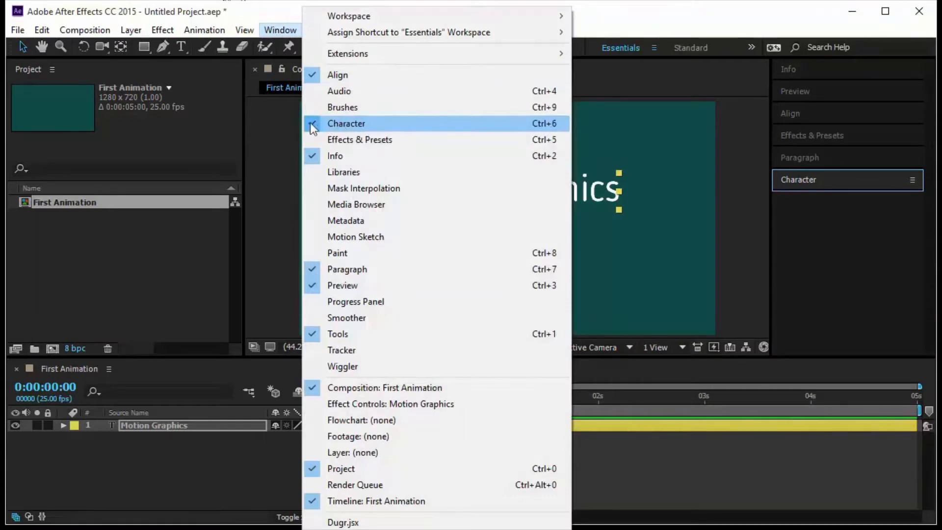
click(831, 250)
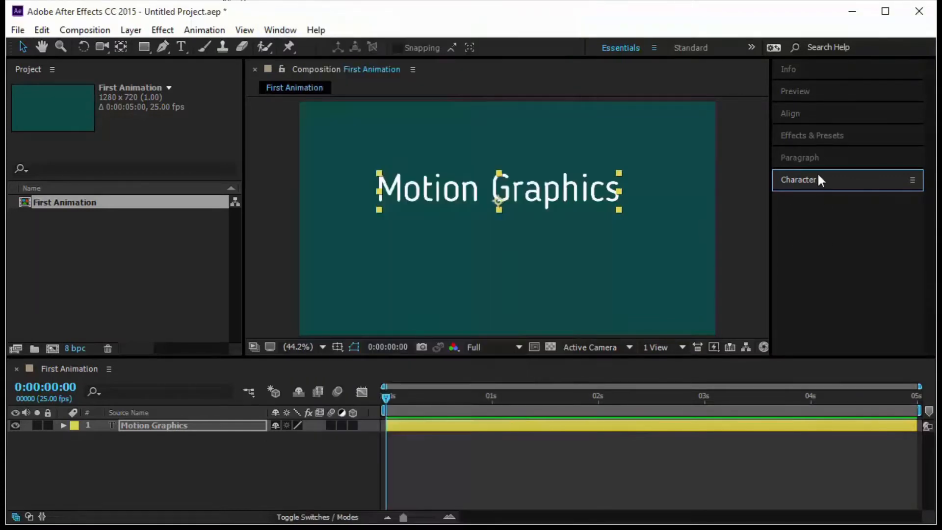
click(818, 176)
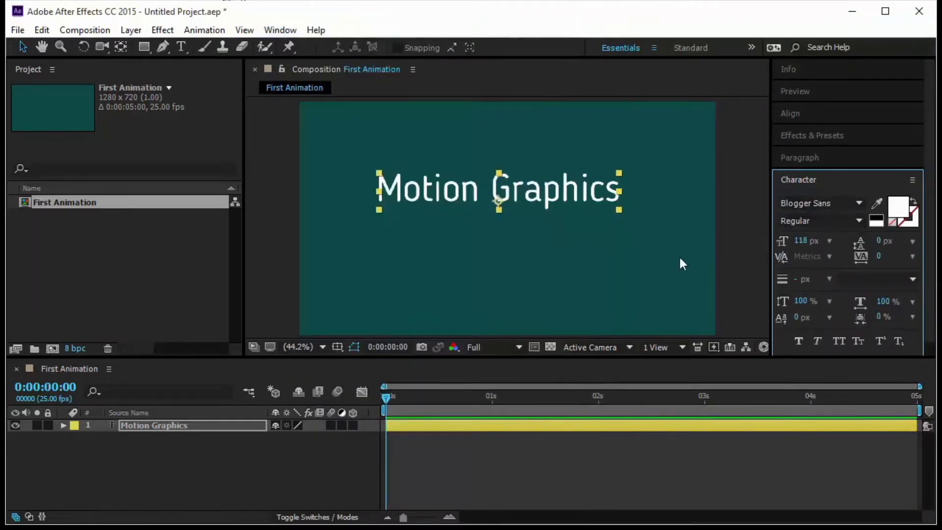
Step: Shift the Motion Graphics text slightly to the right in the frame and select its layer
drag(558, 195, 573, 198)
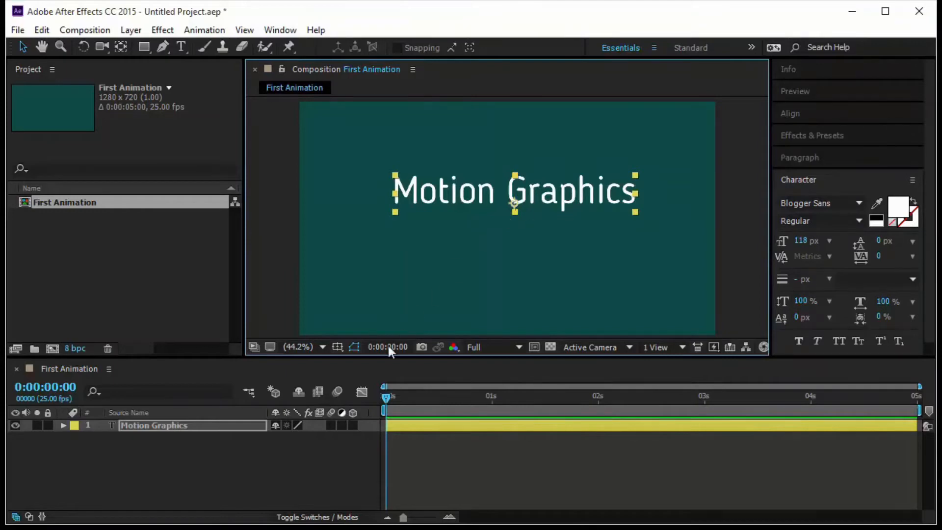
click(200, 426)
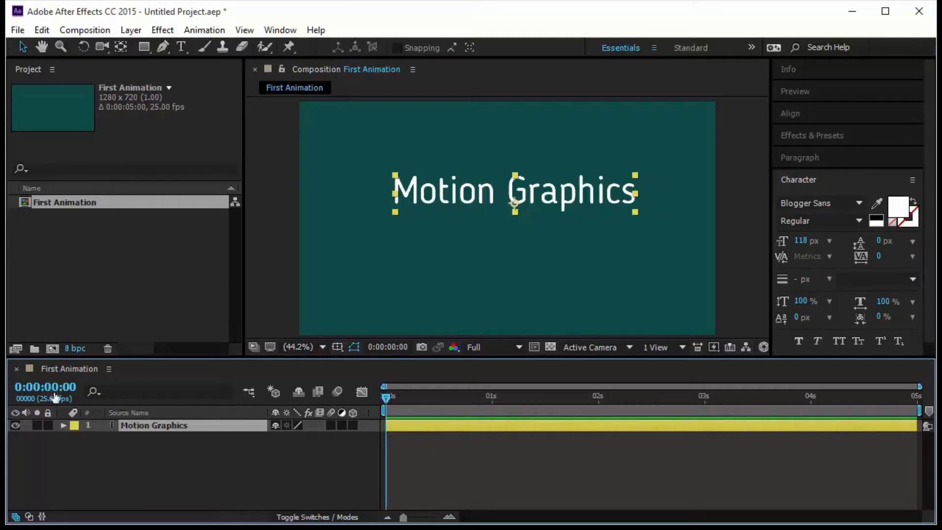
mouse_move(382, 406)
mouse_down()
mouse_move(704, 410)
mouse_move(384, 416)
mouse_up()
Step: Reveal the Motion Graphics layer's Transform properties and turn on Scale keyframing at 0:00:00:00
click(193, 425)
click(63, 426)
click(98, 441)
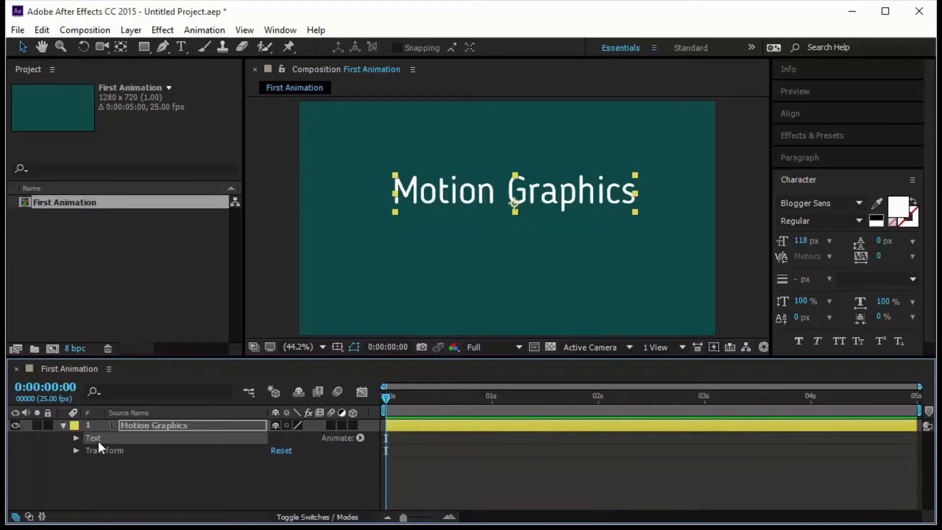
click(102, 450)
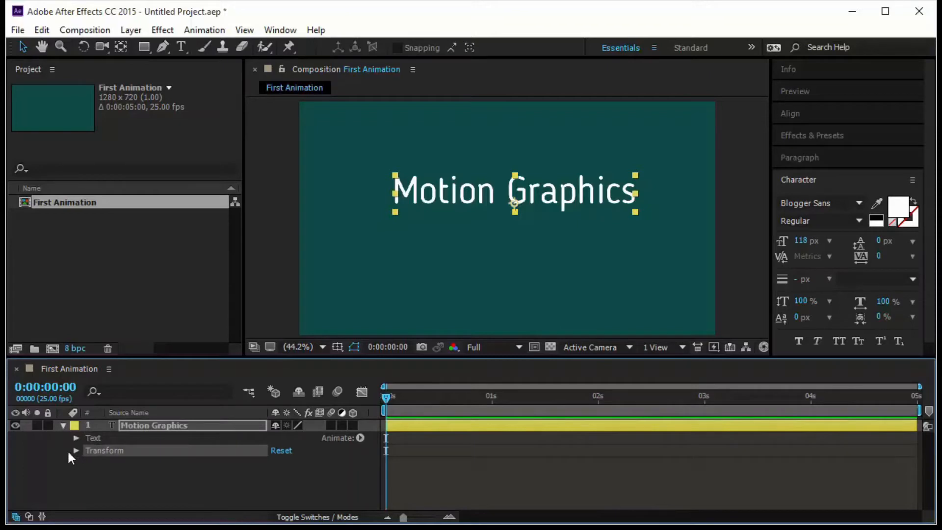
click(75, 451)
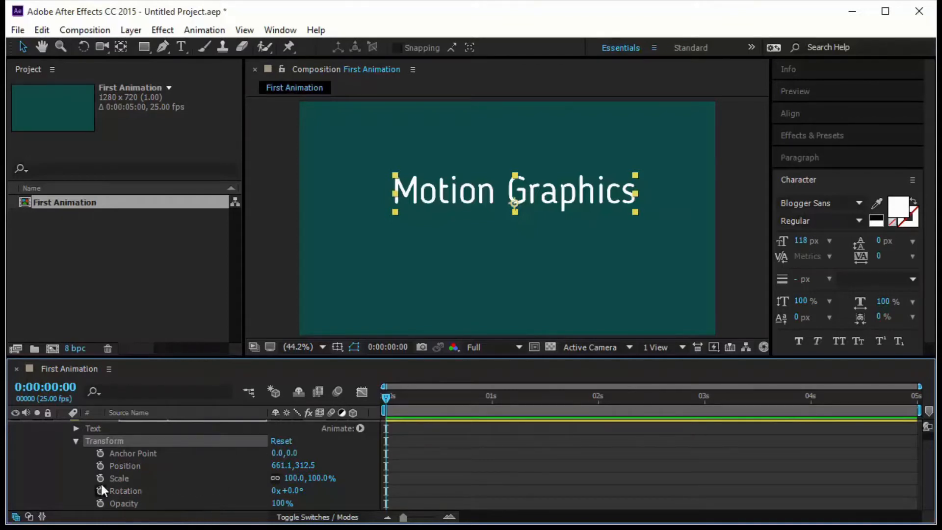
click(163, 478)
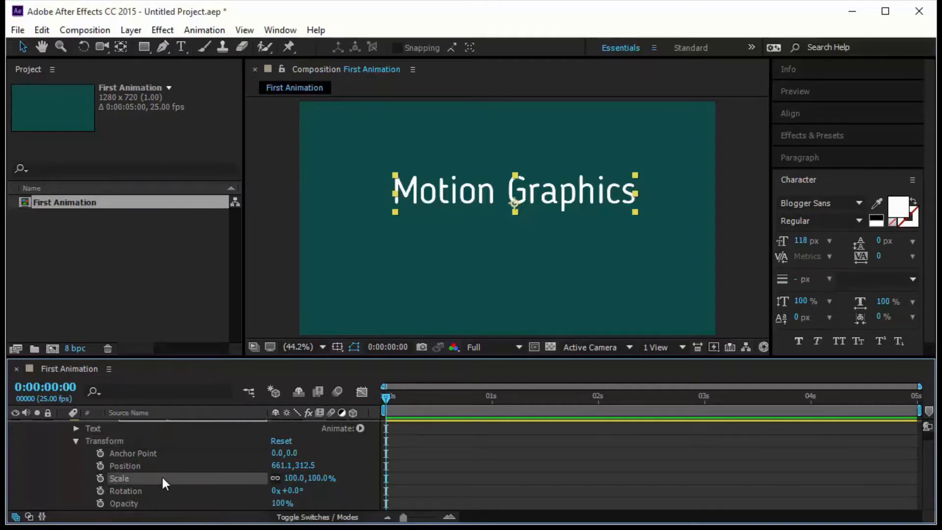
click(100, 478)
drag(386, 399, 441, 400)
drag(402, 470, 373, 481)
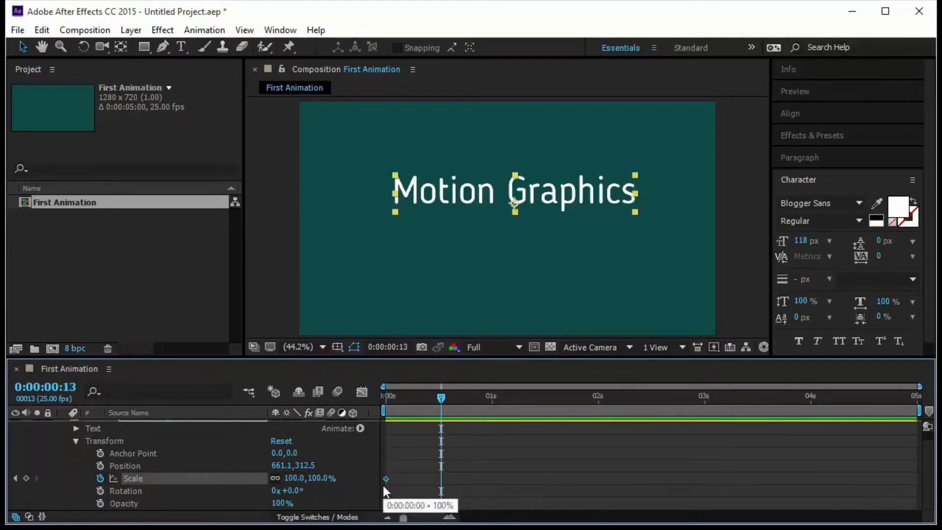
drag(440, 402, 395, 393)
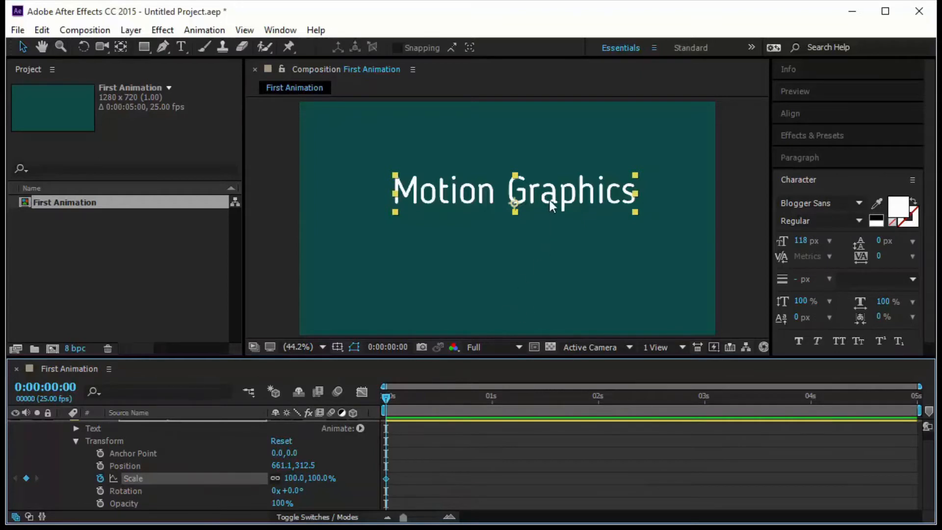
click(189, 412)
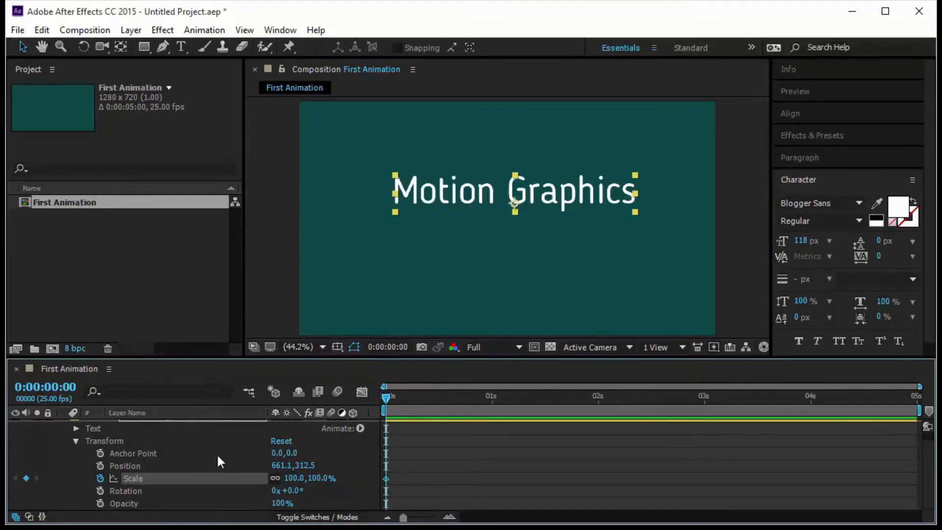
Step: Set the Motion Graphics layer's Scale to 0% at 0:00:00:00
scroll(214, 442, up, 1)
scroll(226, 464, down, 1)
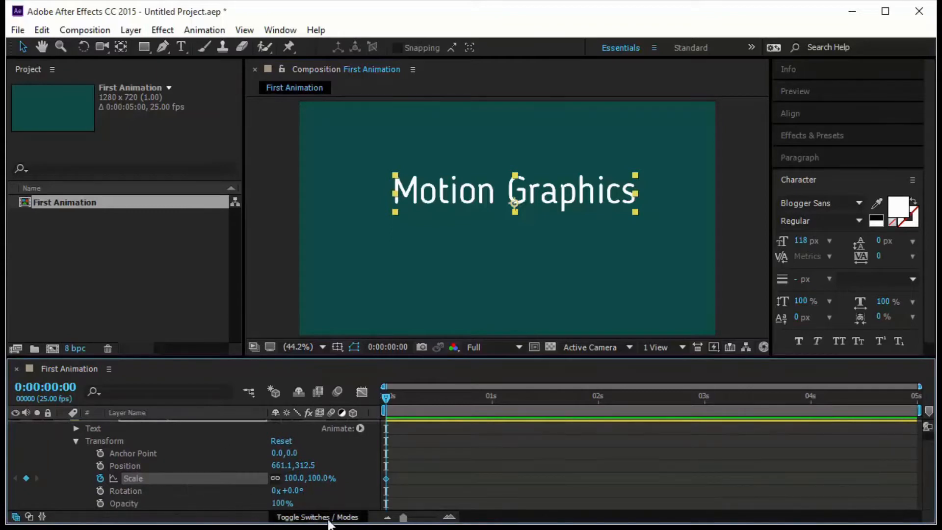
click(319, 478)
text(0)
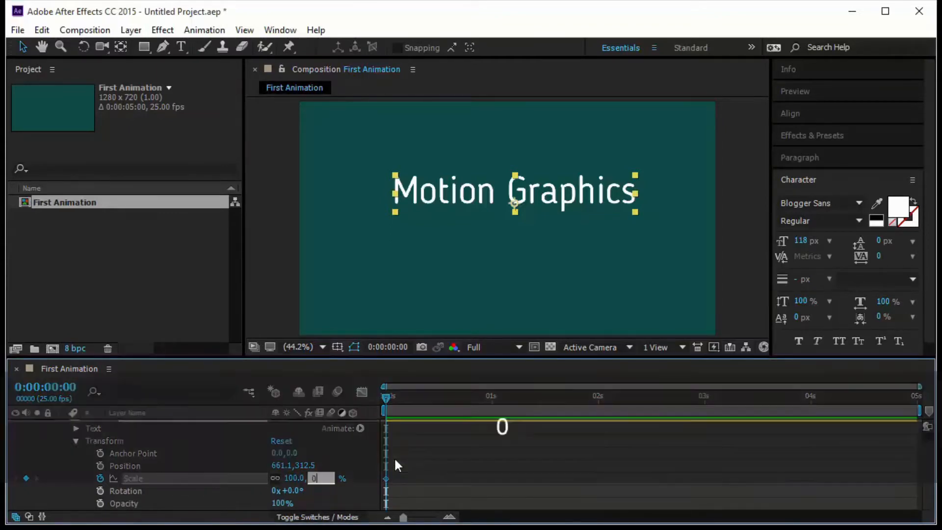
key(Return)
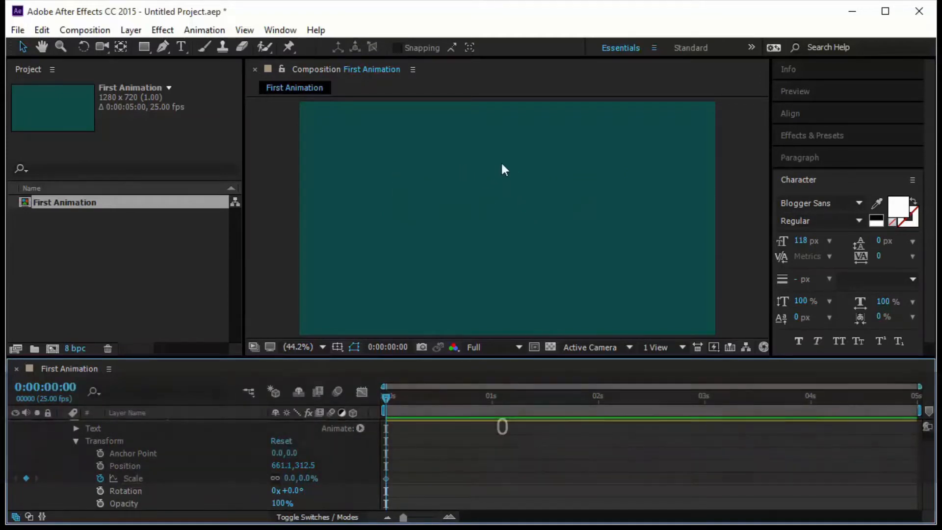
Step: Add a second Scale keyframe of 100% to the Motion Graphics layer at 0:00:01:00
scroll(472, 449, up, 1)
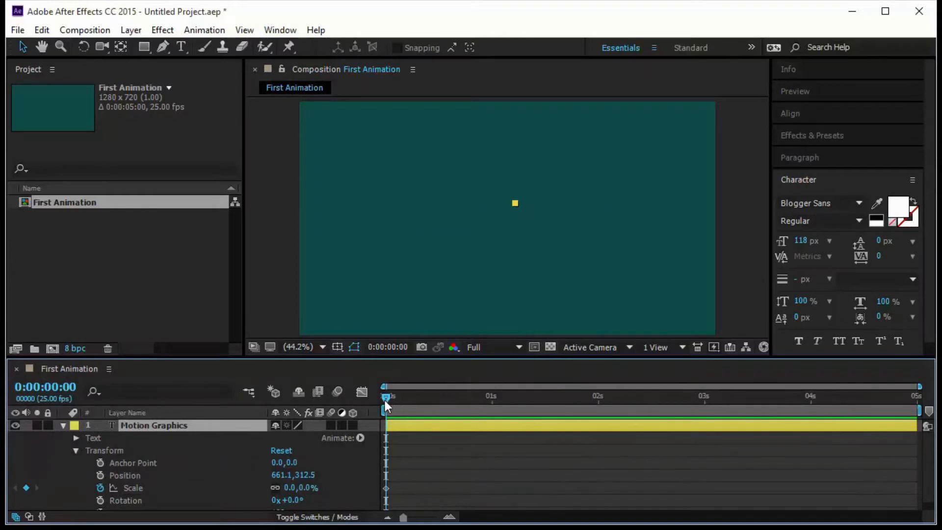
drag(387, 400, 491, 410)
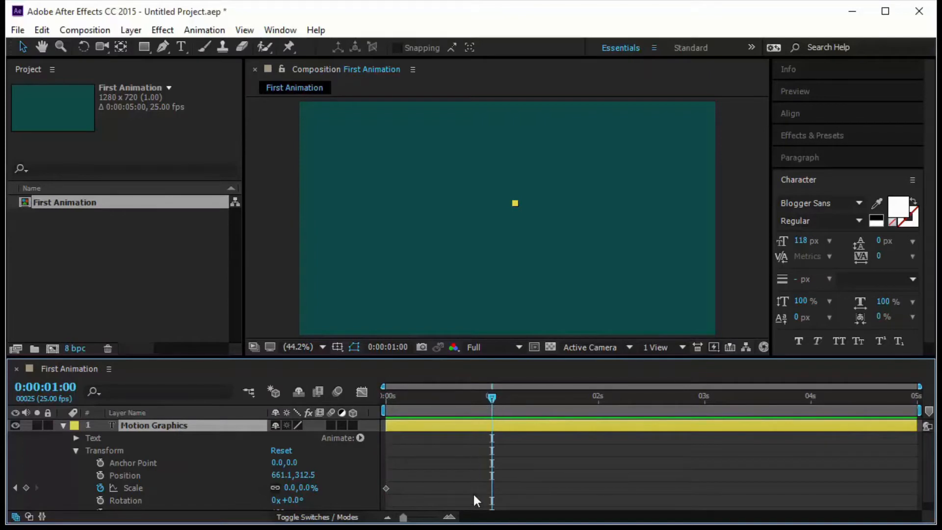
click(432, 494)
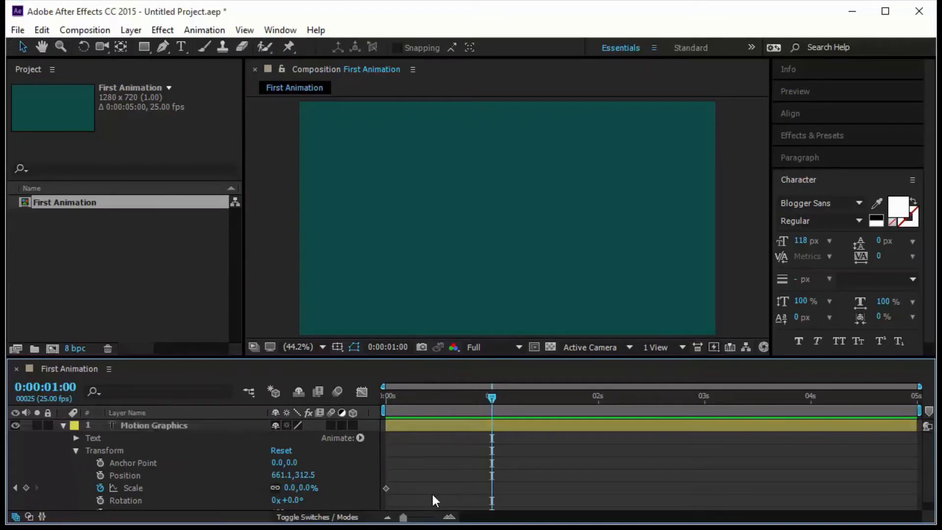
click(306, 487)
text(100)
key(Return)
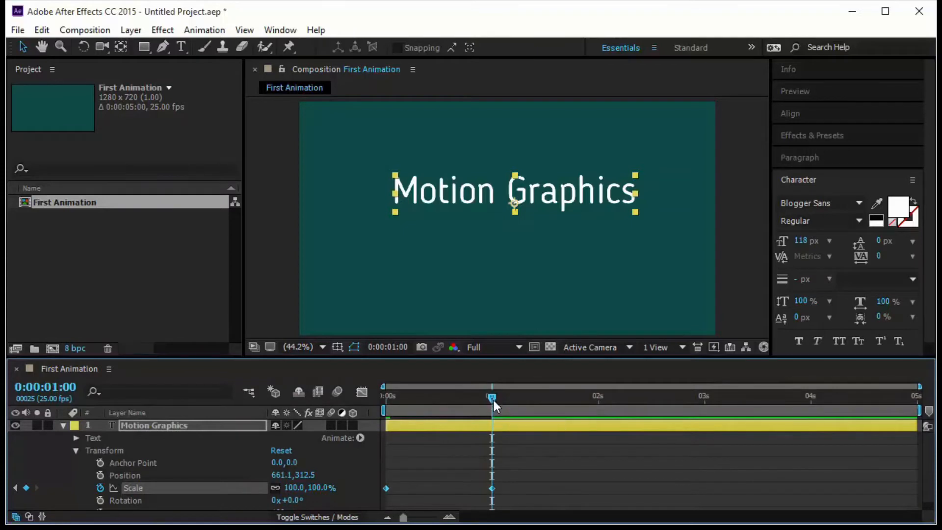
Step: Preview the Motion Graphics scale animation from the start of the composition and inspect its two keyframes
drag(491, 400, 364, 458)
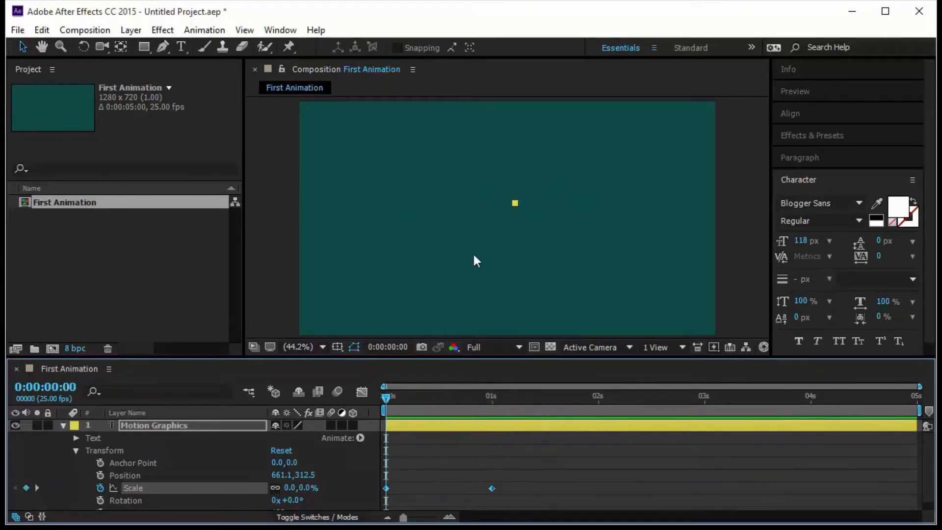
click(820, 94)
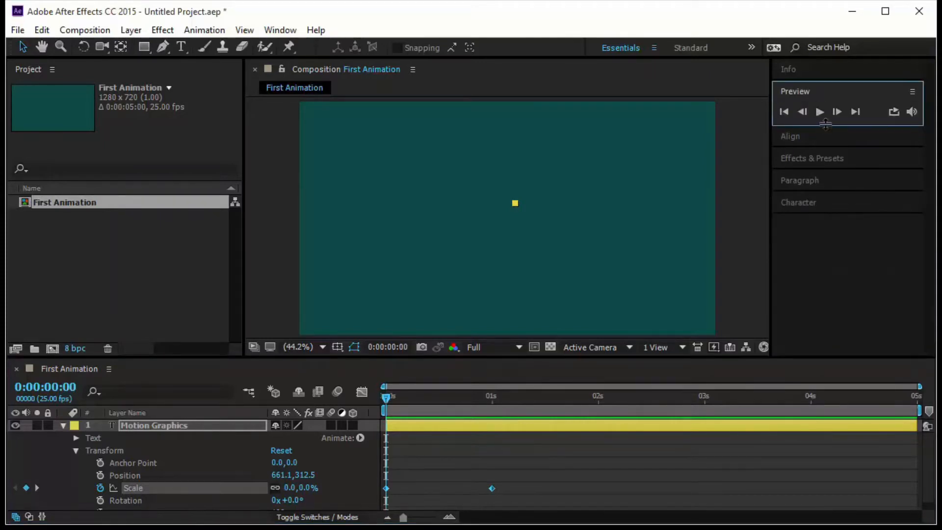
mouse_move(825, 124)
mouse_down()
mouse_move(830, 324)
mouse_move(844, 129)
mouse_up()
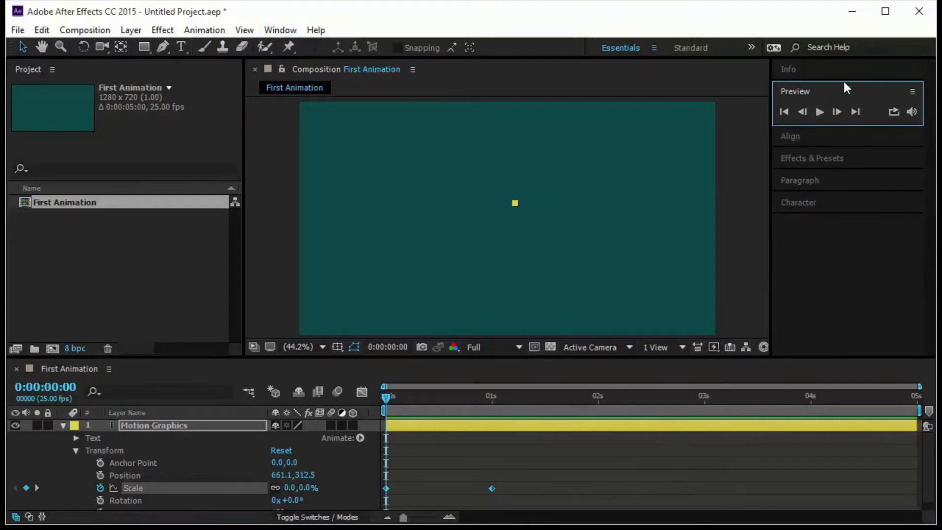
click(277, 30)
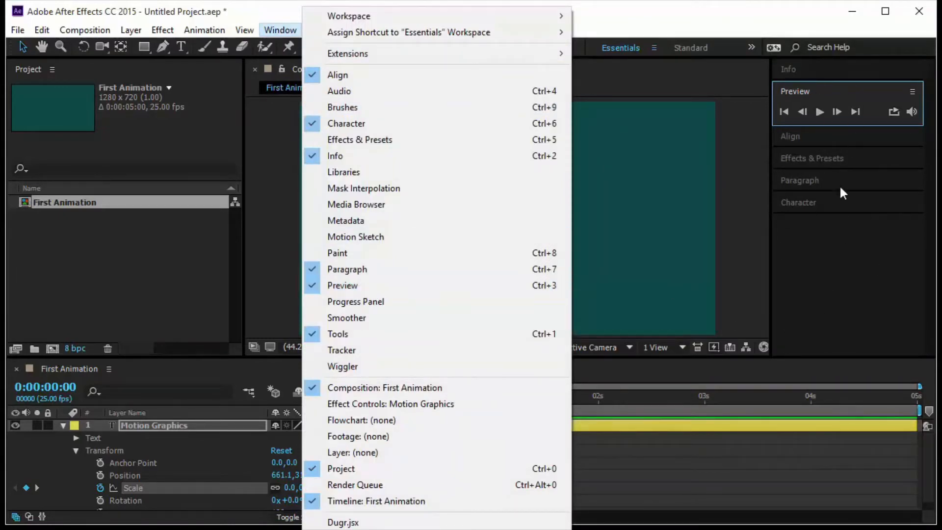
click(841, 89)
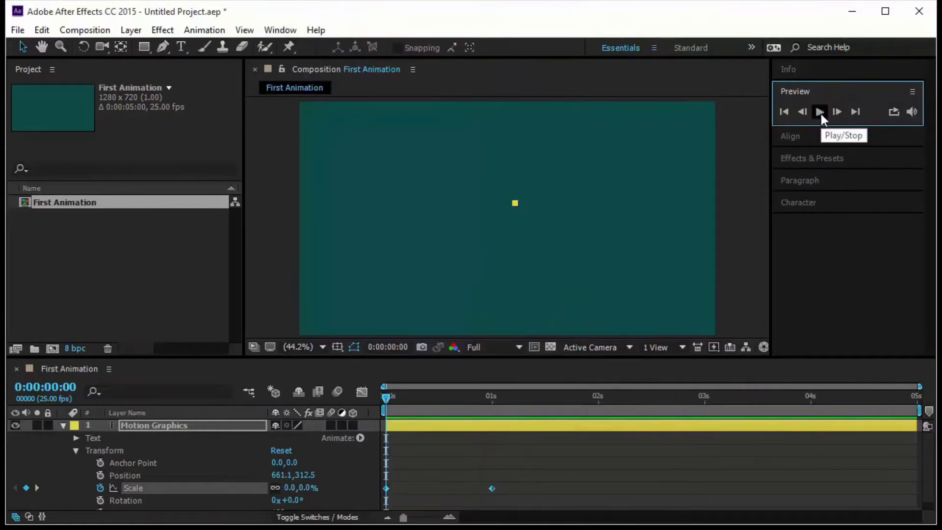
click(819, 112)
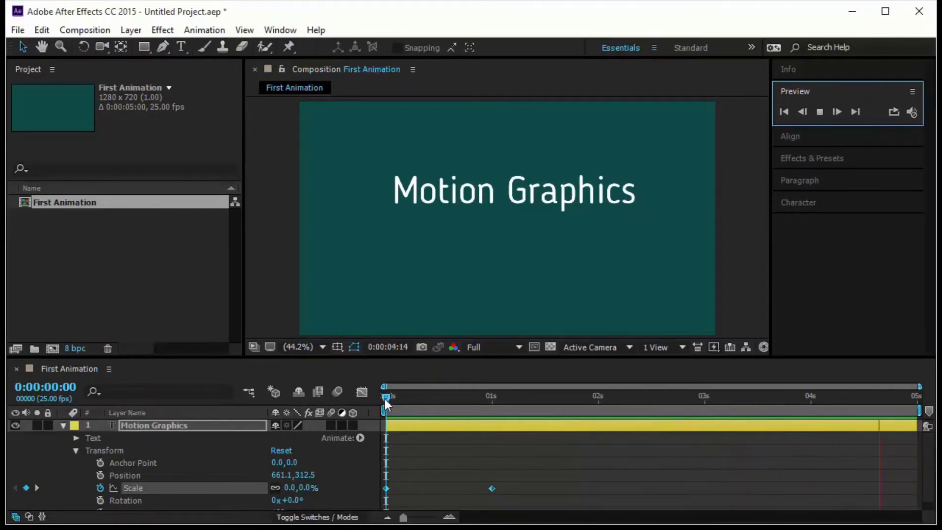
drag(383, 399, 359, 438)
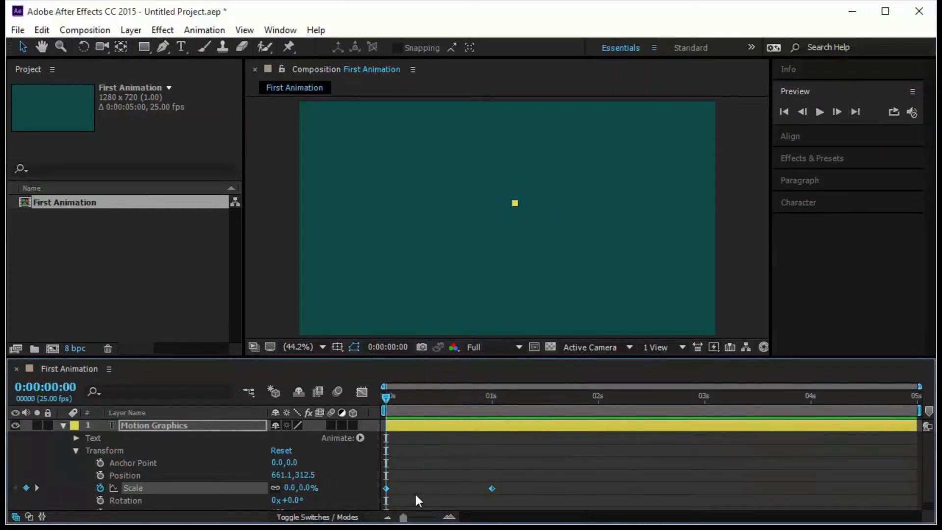
drag(401, 483, 373, 498)
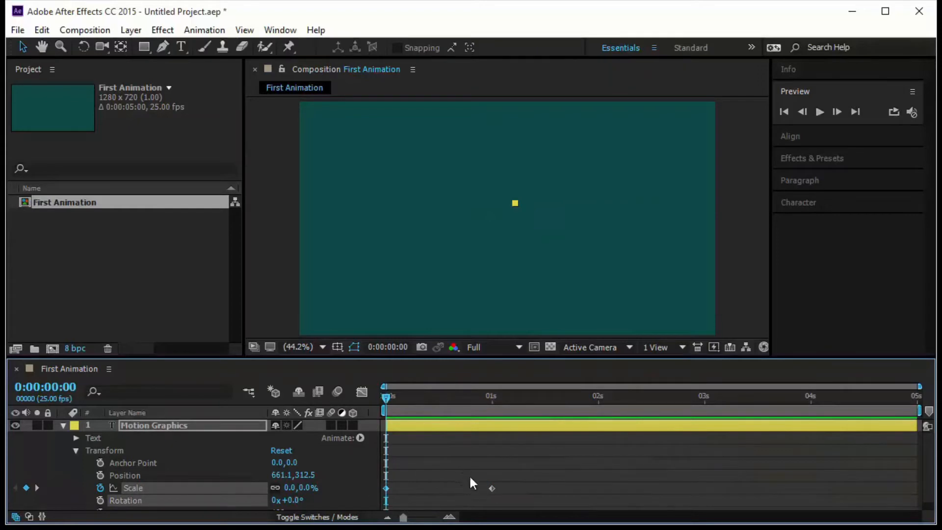
drag(464, 471, 501, 499)
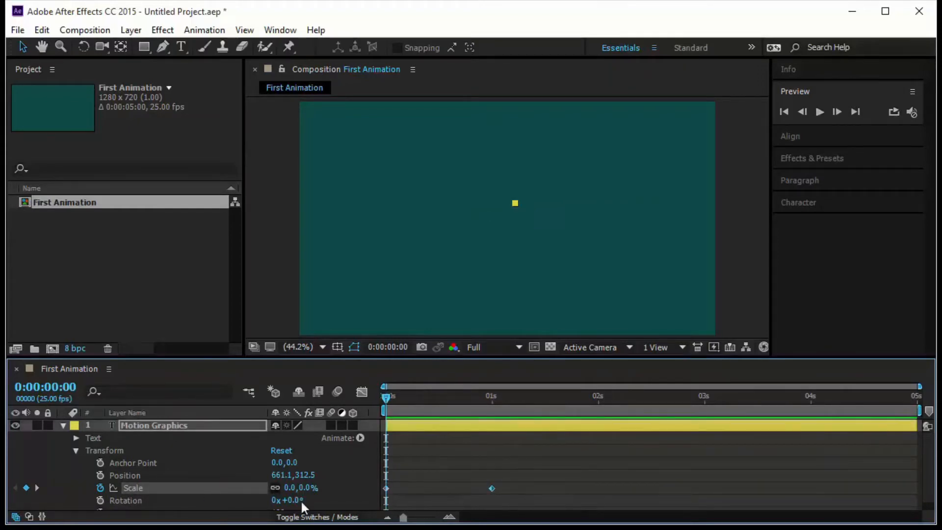
Step: With the current time at 0:00:01:00, add a text layer reading "It's Fun" and centre it beneath the Motion Graphics text
drag(388, 394, 496, 413)
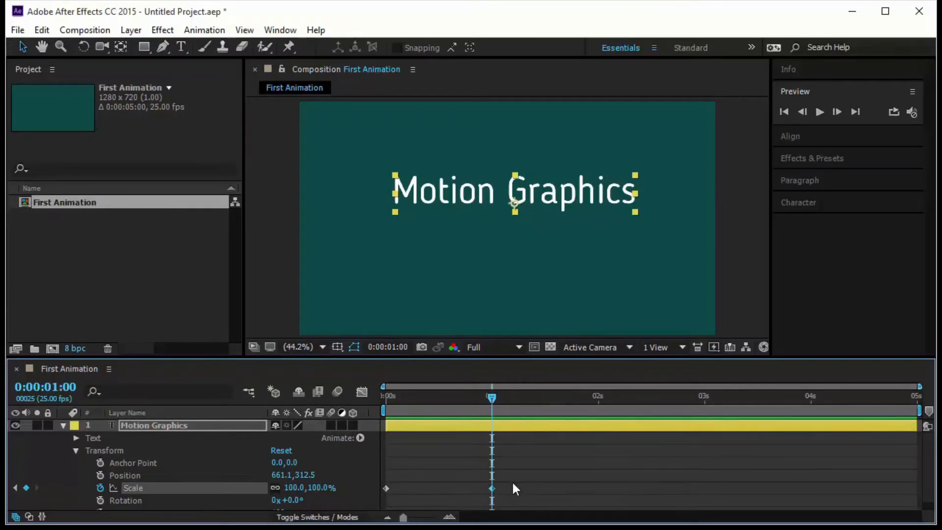
click(181, 47)
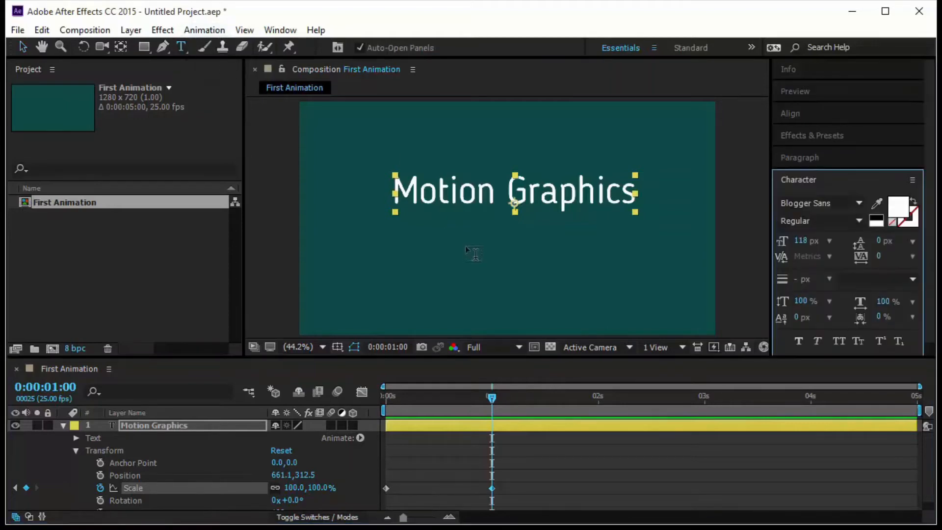
click(452, 265)
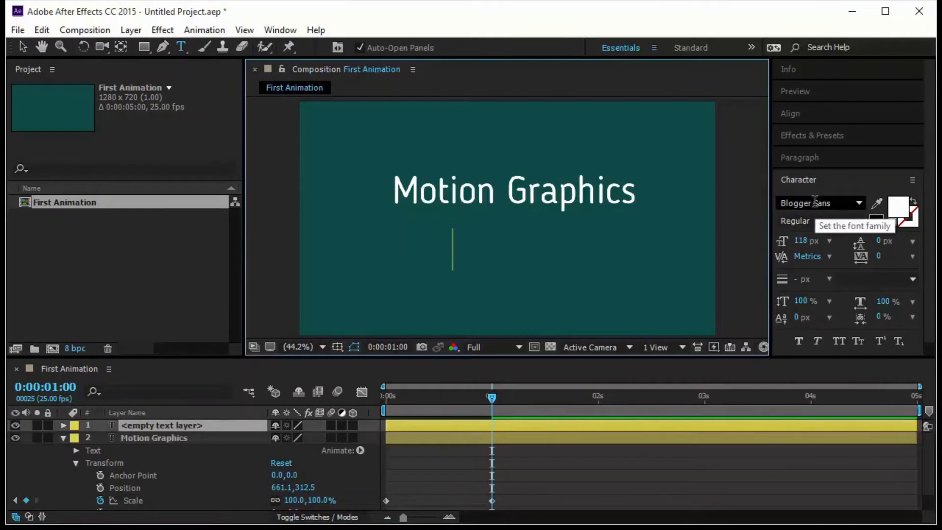
text(It's )
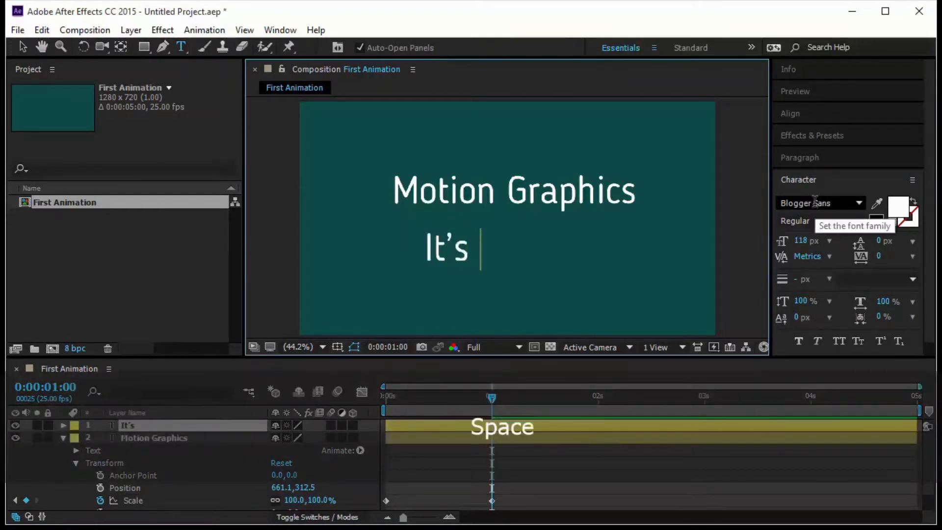
text(Fun)
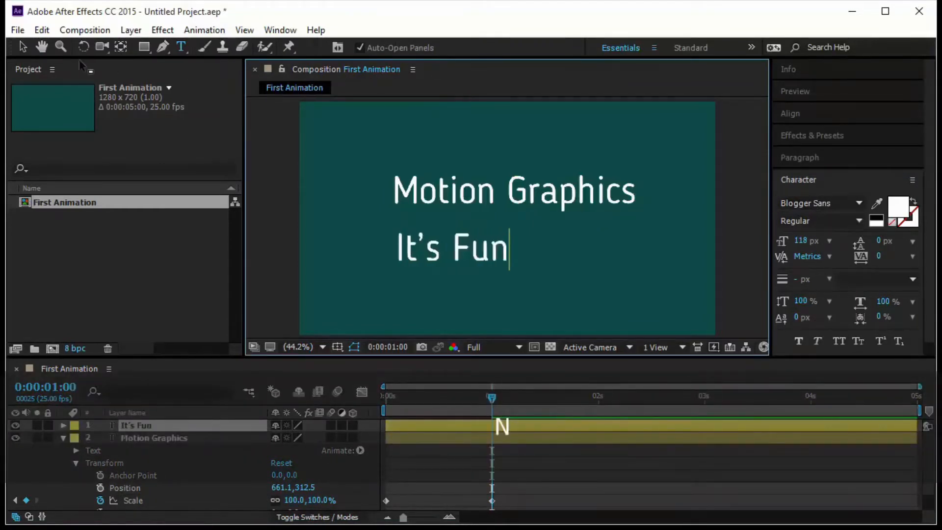
click(22, 46)
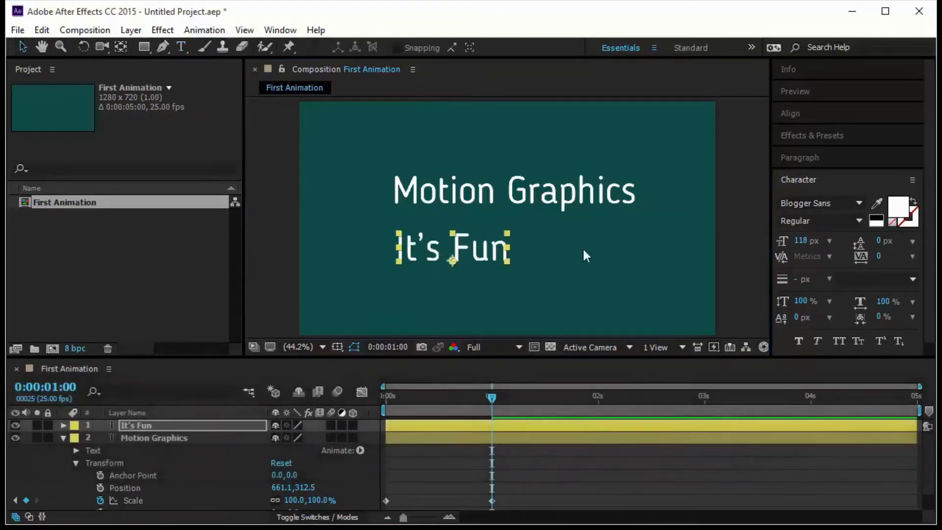
drag(487, 255, 542, 246)
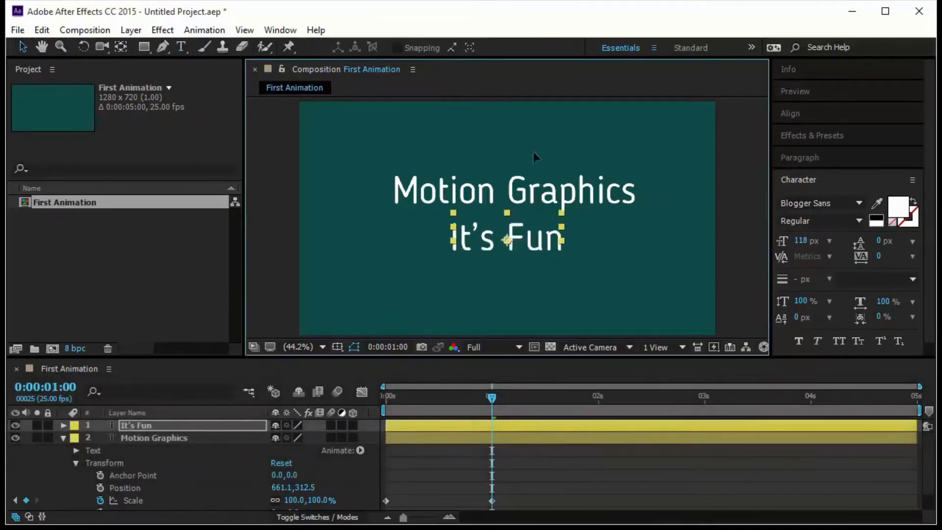
drag(533, 152, 525, 248)
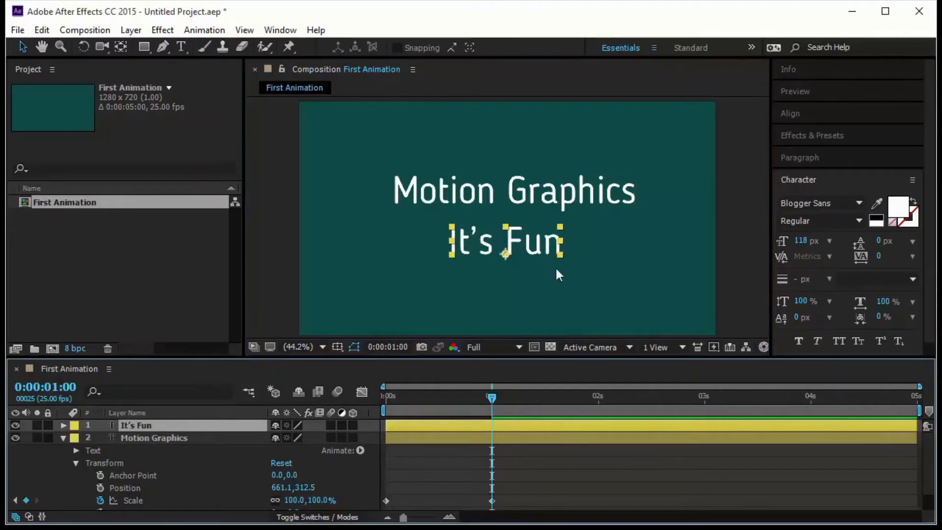
Step: Reveal the It's Fun layer's Transform properties and select Opacity
click(63, 426)
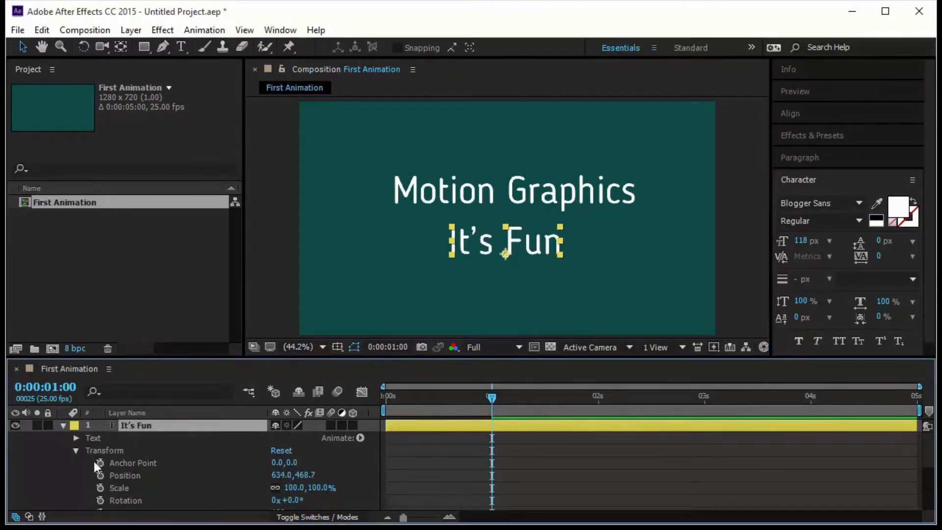
click(138, 489)
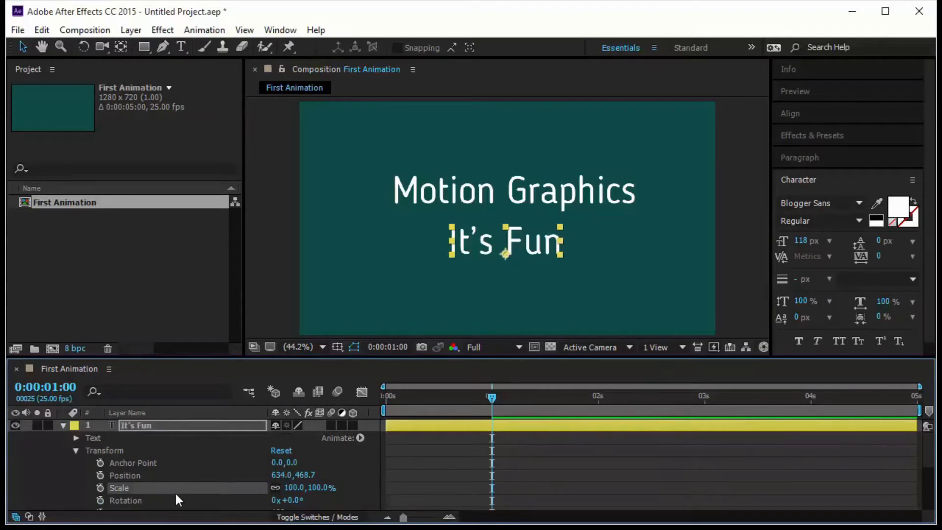
scroll(167, 488, down, 2)
click(133, 477)
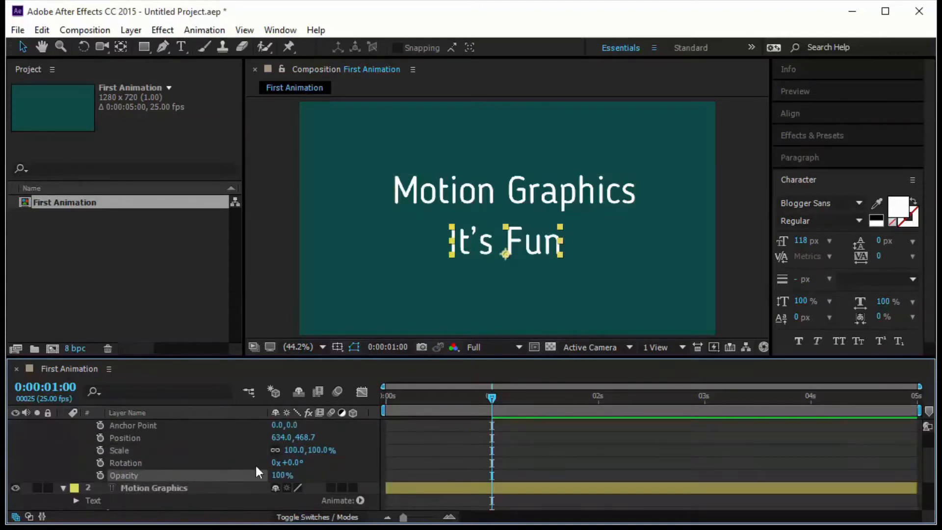
Step: Line up the current time with the Motion Graphics layer's second Scale keyframe at 0:00:01:00
scroll(478, 472, down, 3)
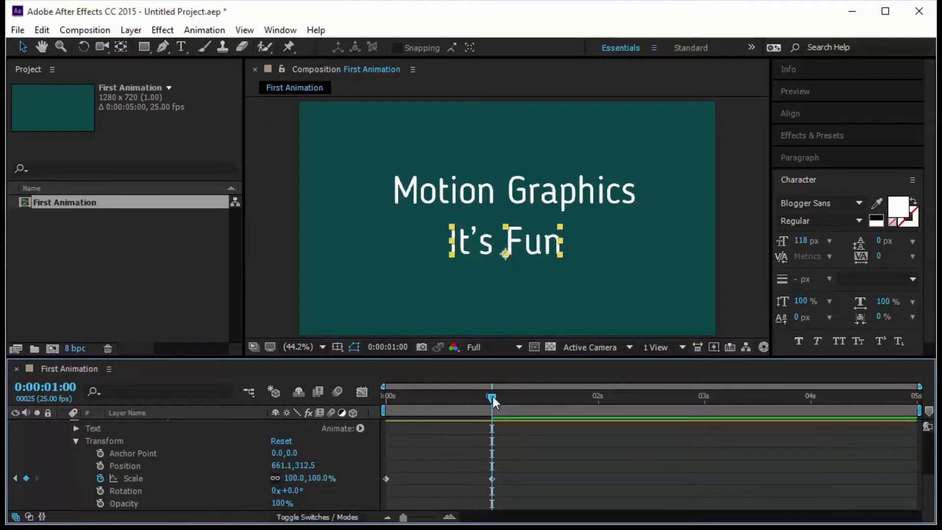
click(494, 397)
click(452, 472)
mouse_move(491, 397)
mouse_down()
mouse_move(567, 393)
mouse_move(458, 404)
mouse_move(493, 407)
mouse_up()
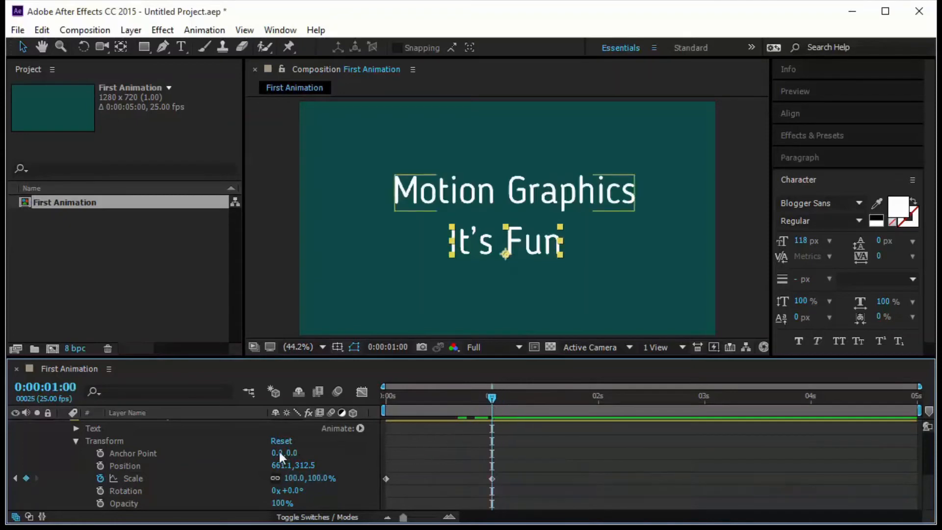
Step: Turn on Opacity keyframing for the It's Fun layer at 0:00:01:00 and set its value to 0%
scroll(248, 450, up, 4)
scroll(164, 490, down, 3)
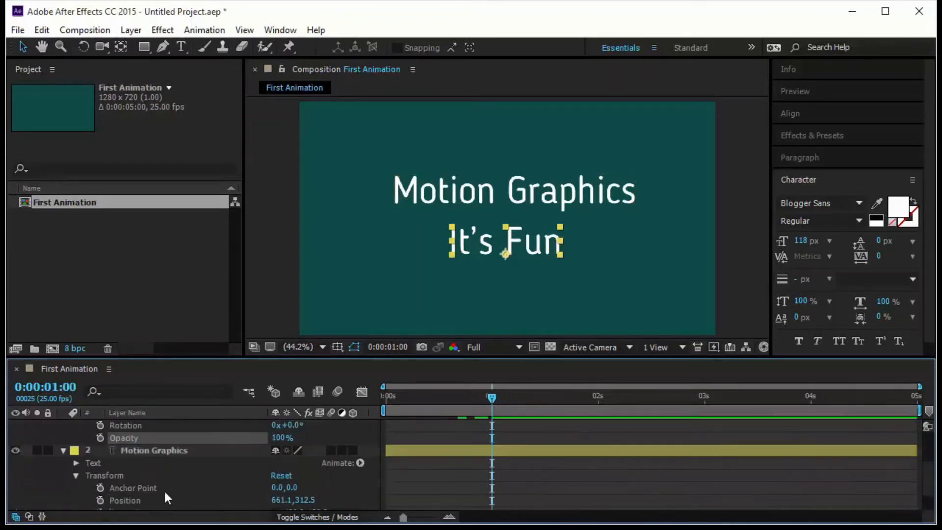
click(100, 437)
click(279, 438)
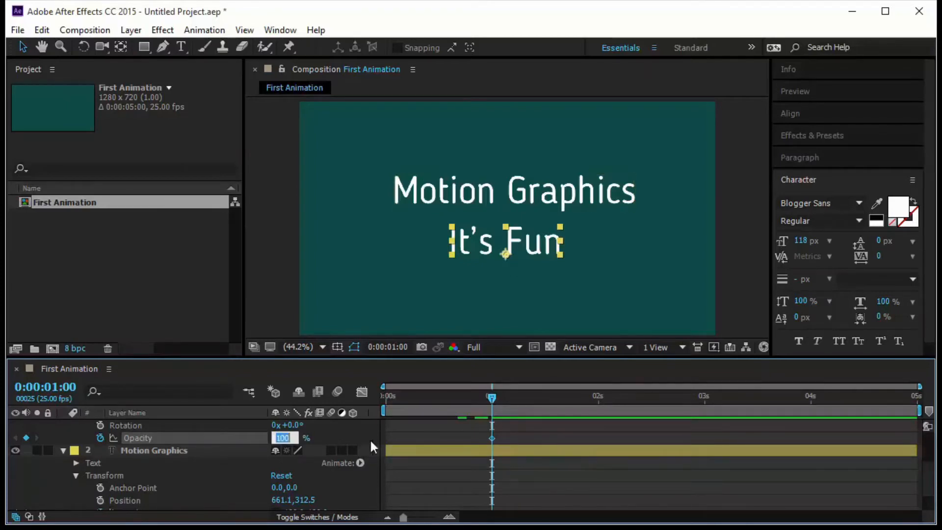
text(0)
key(Return)
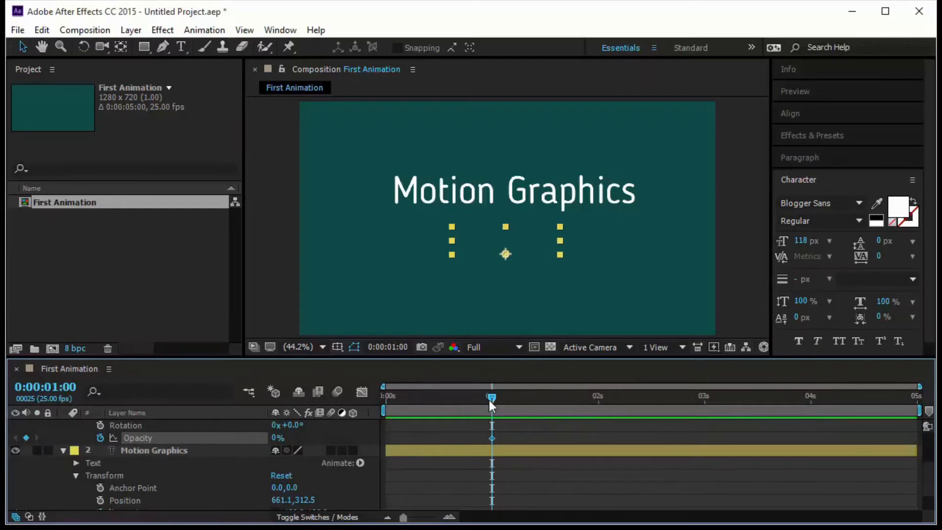
Step: Add an Opacity keyframe of 100% to the It's Fun layer at 0:00:02:00
drag(489, 398, 596, 406)
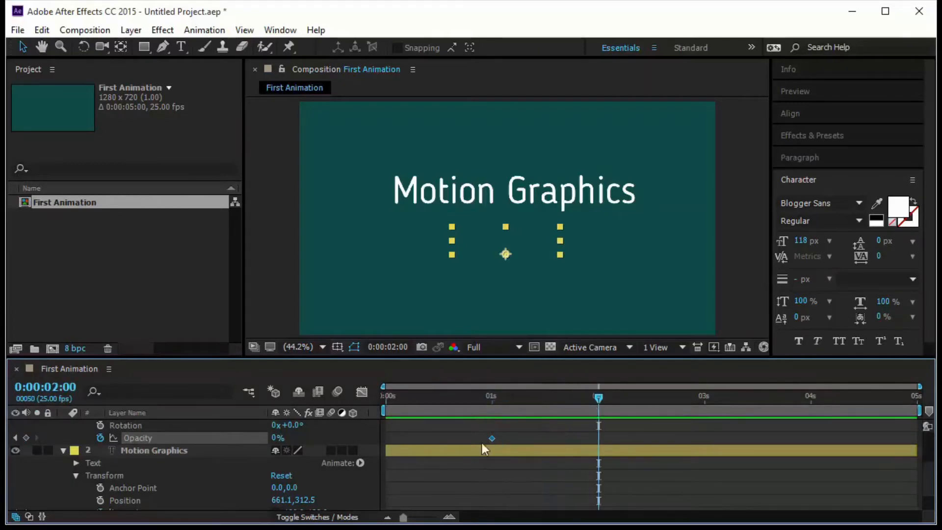
click(277, 438)
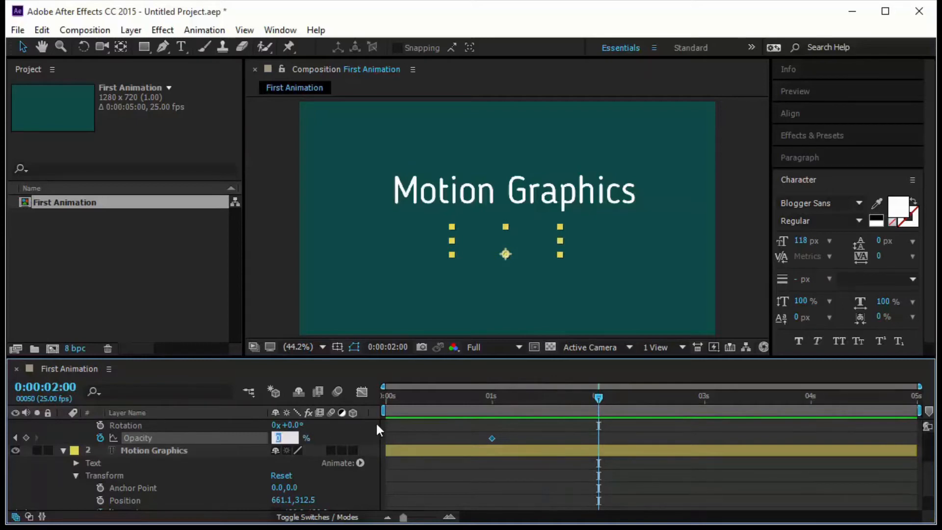
text(100)
key(Return)
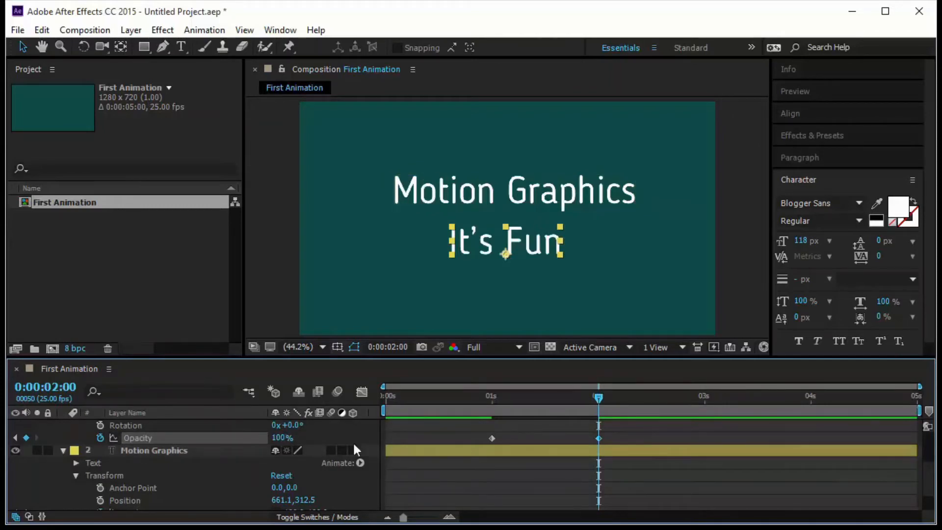
Step: Select the It's Fun layer's Opacity keyframes and scrub the current time around them to check the fade
drag(479, 426, 607, 442)
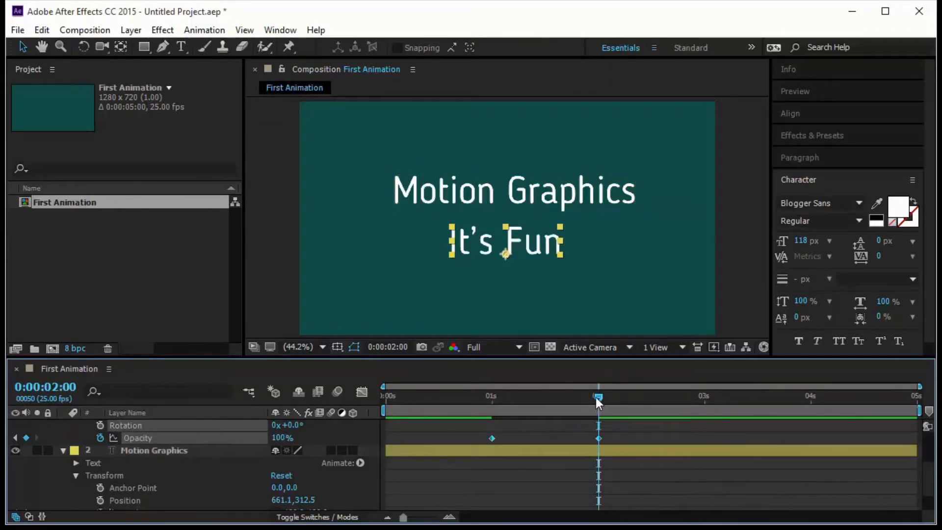
drag(597, 397, 667, 446)
drag(672, 400, 667, 442)
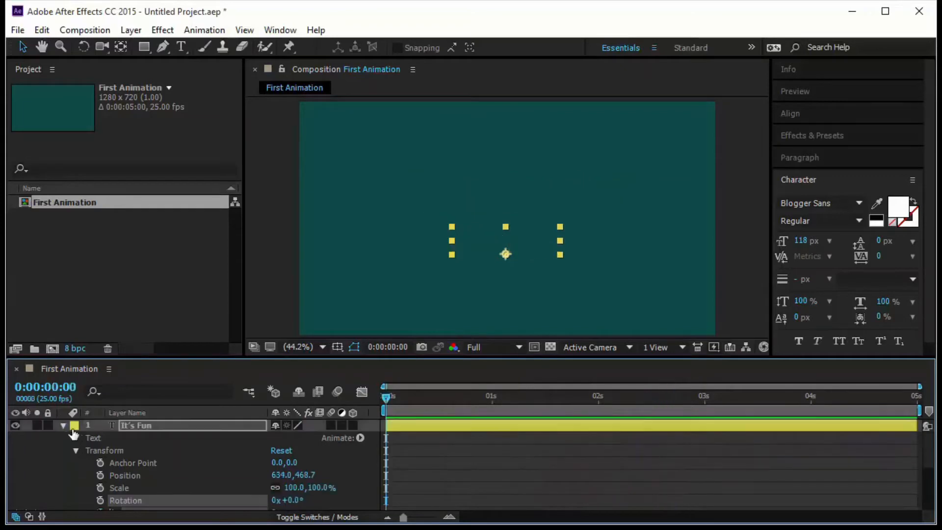
Step: Collapse the properties of the It's Fun and Motion Graphics layers and play a preview of the animation from the start
click(62, 426)
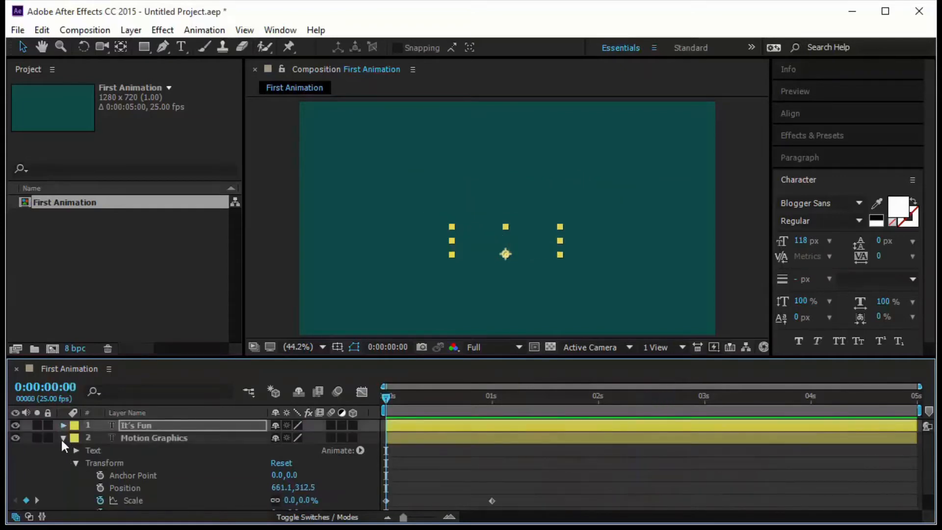
click(63, 438)
drag(143, 455, 167, 425)
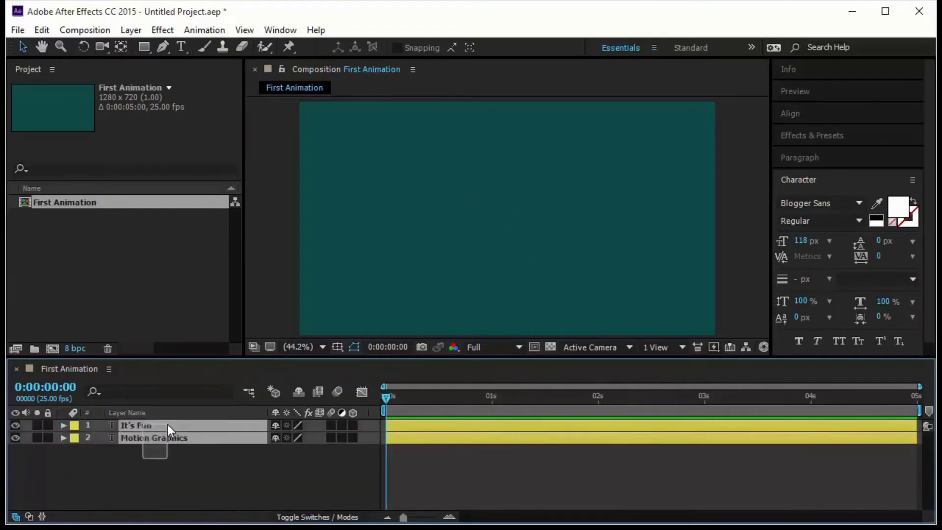
click(166, 461)
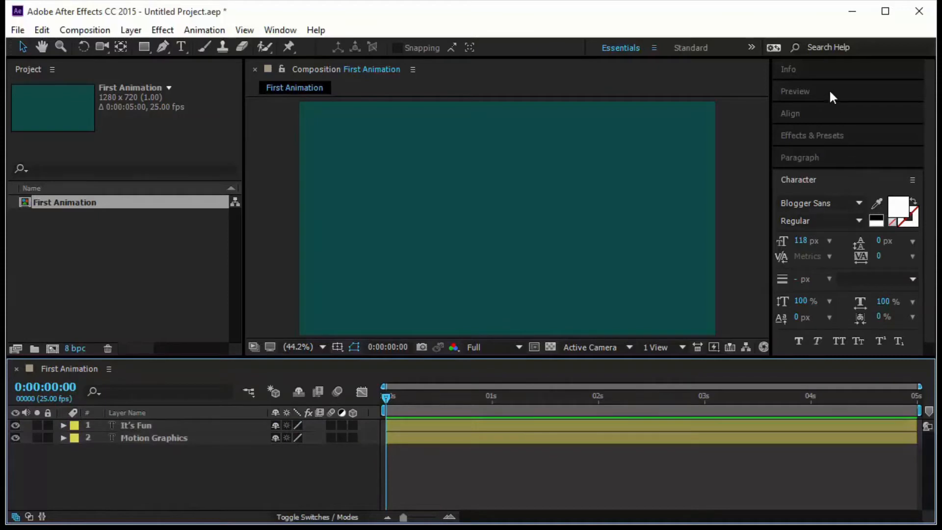
click(805, 92)
click(820, 112)
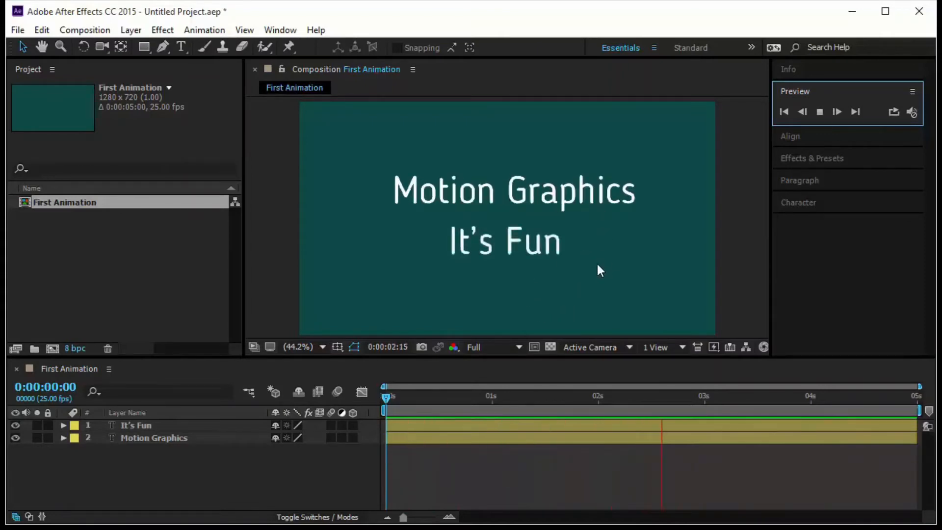
Step: Select the It's Fun layer and expand its properties
click(75, 428)
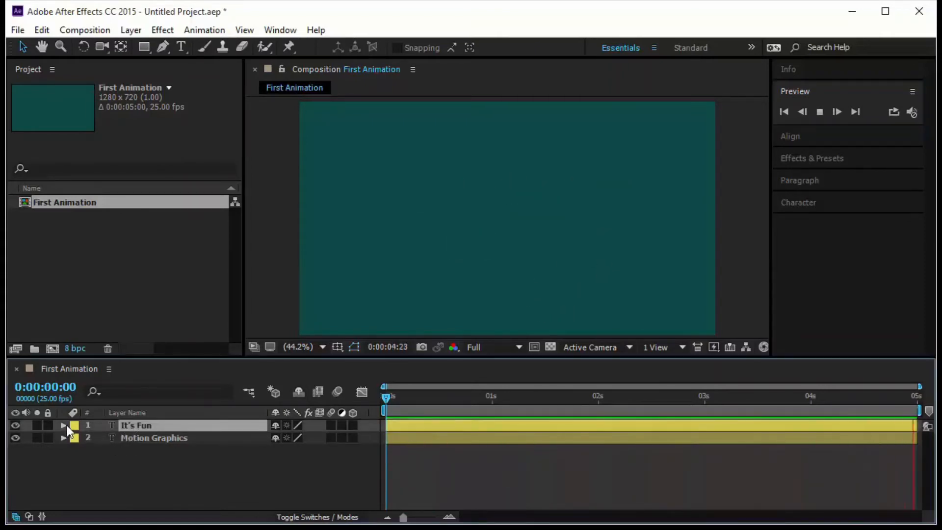
click(64, 425)
scroll(135, 465, down, 1)
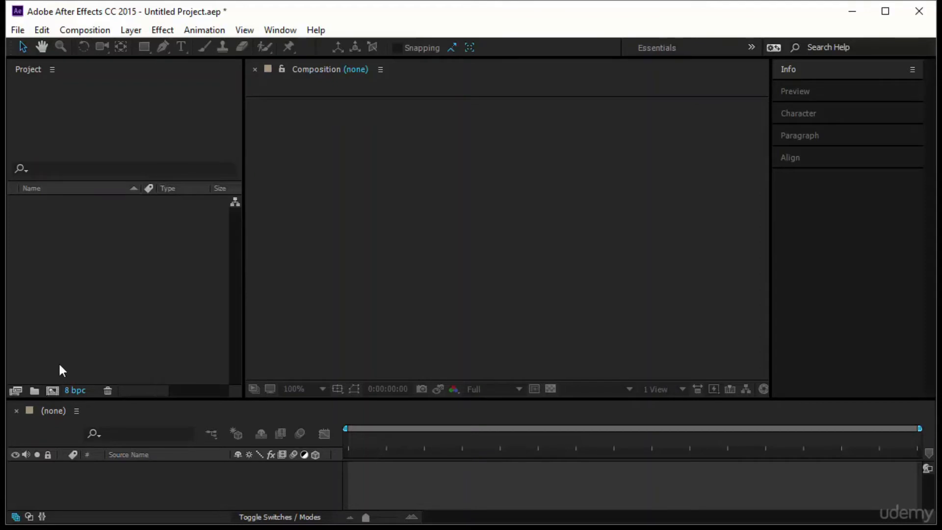
Step: Create a composition named Visual Effects with the HDV/HDTV 720 25 preset and a duration of 0:00:05:00
click(52, 392)
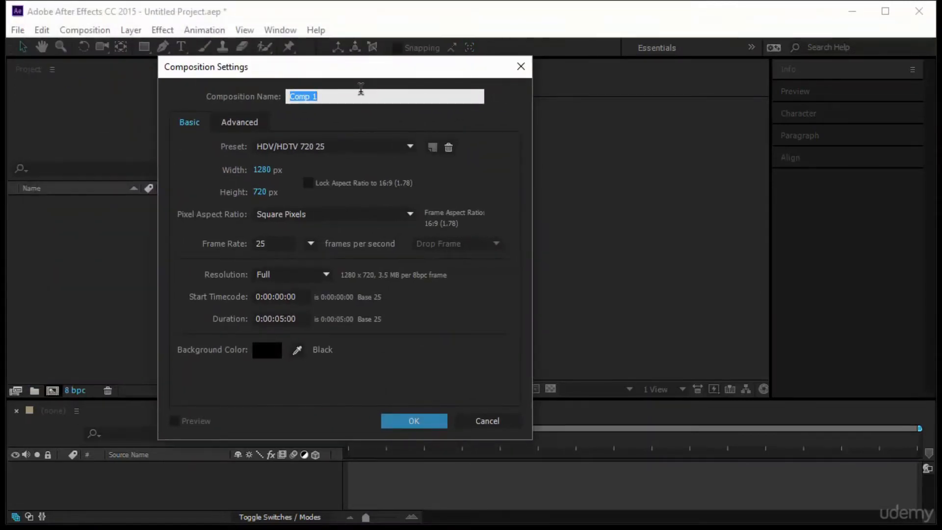
text(Visual Effects)
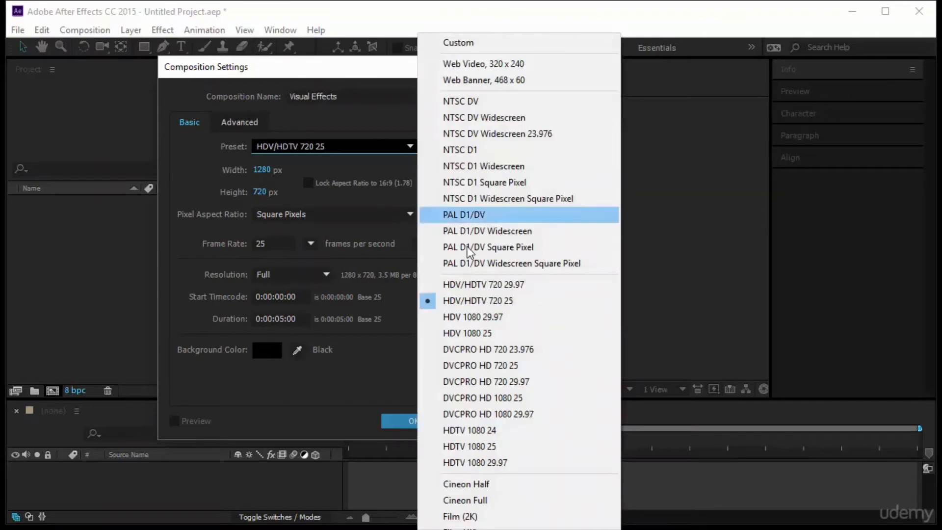
click(482, 301)
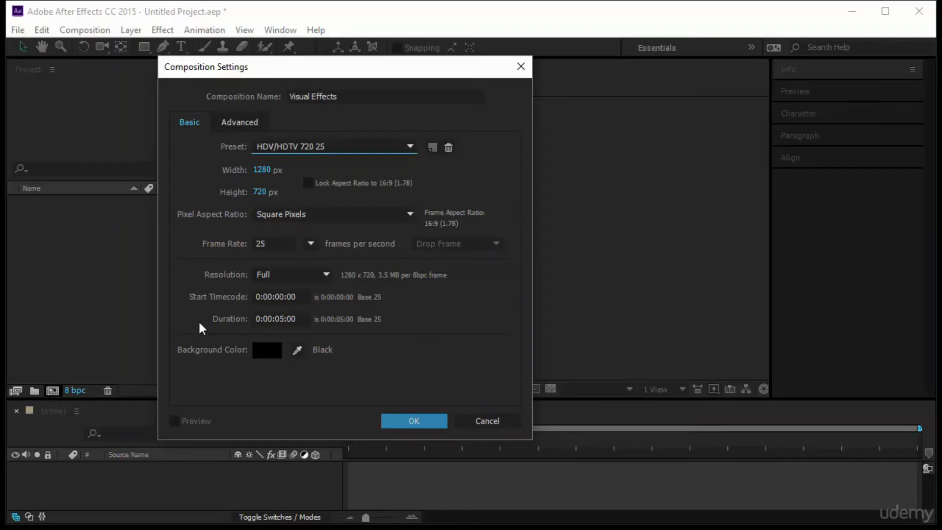
click(306, 316)
drag(306, 317, 198, 312)
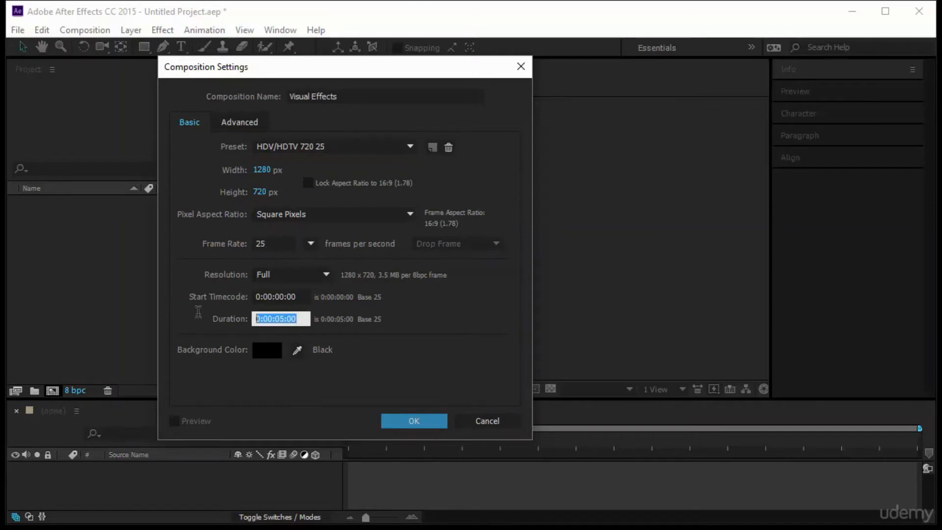
text(500)
click(396, 420)
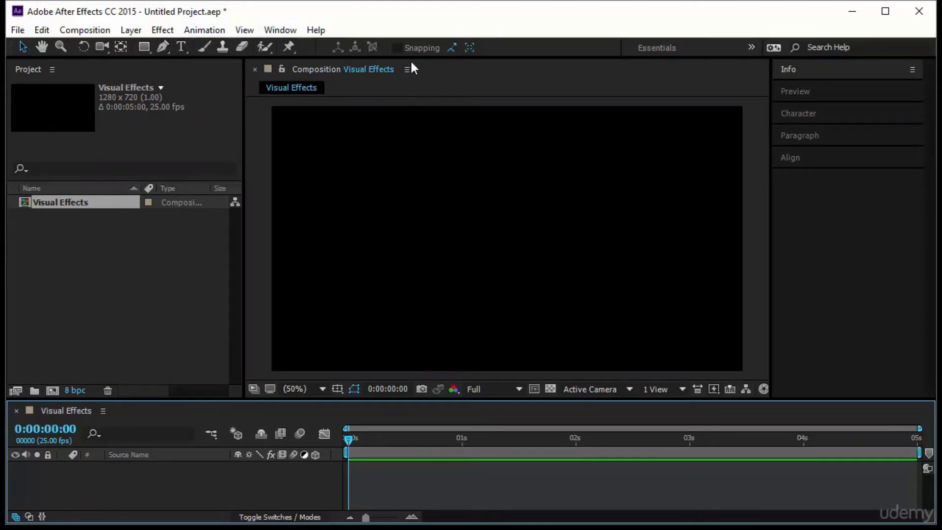
Step: Add a text layer reading "visual" in the upper part of the composition and return to the Selection tool
click(181, 48)
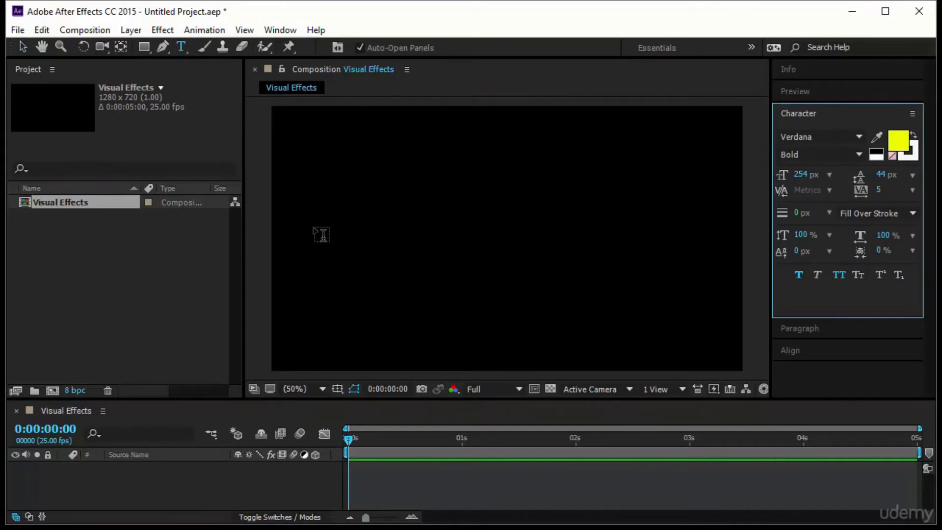
click(315, 233)
text(visual)
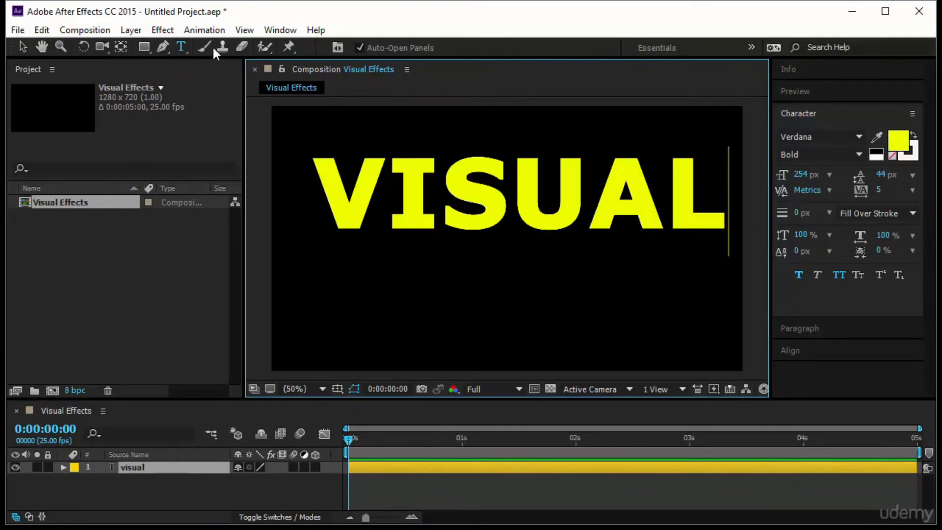
click(22, 46)
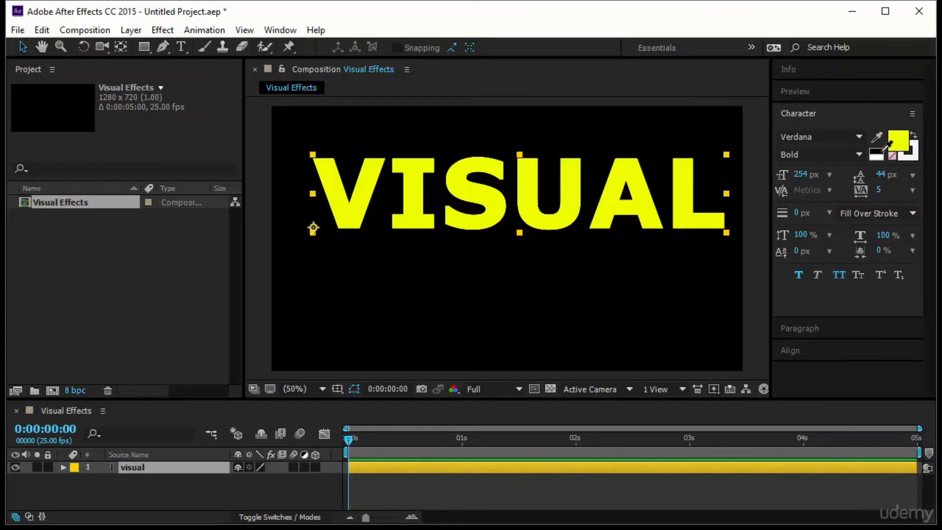
Step: Switch All Caps and Faux Bold off for the visual text and turn both back on
click(836, 278)
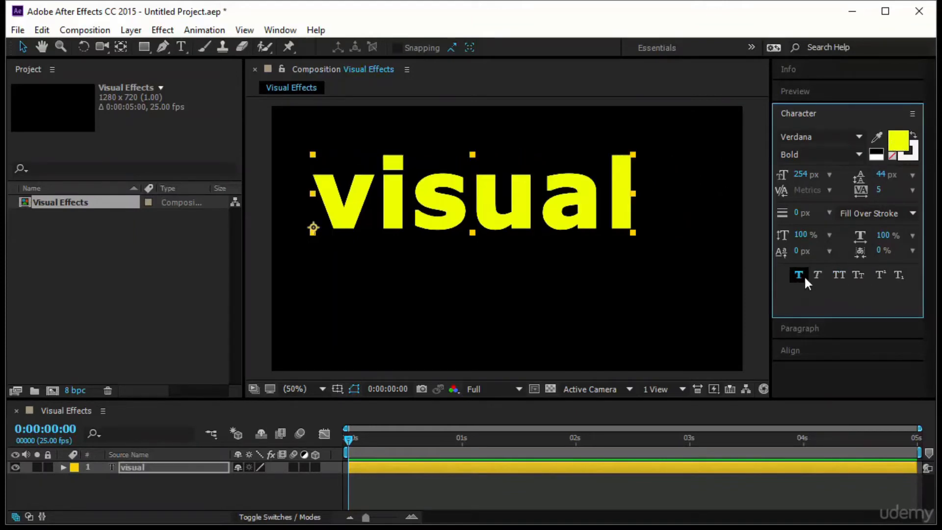
click(805, 275)
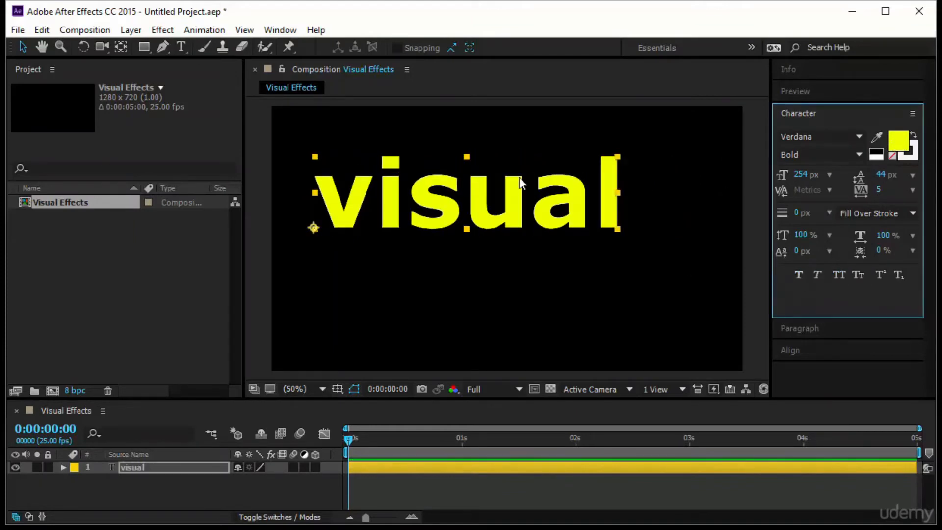
click(841, 272)
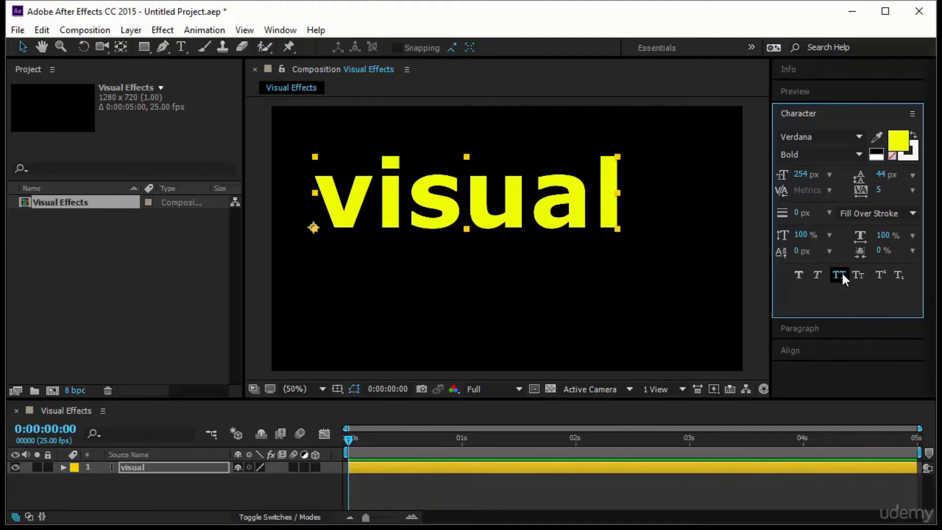
click(799, 274)
Step: Try out a smaller font size on the visual text, undo it, and set the size to 242 px
click(801, 176)
drag(801, 184, 822, 194)
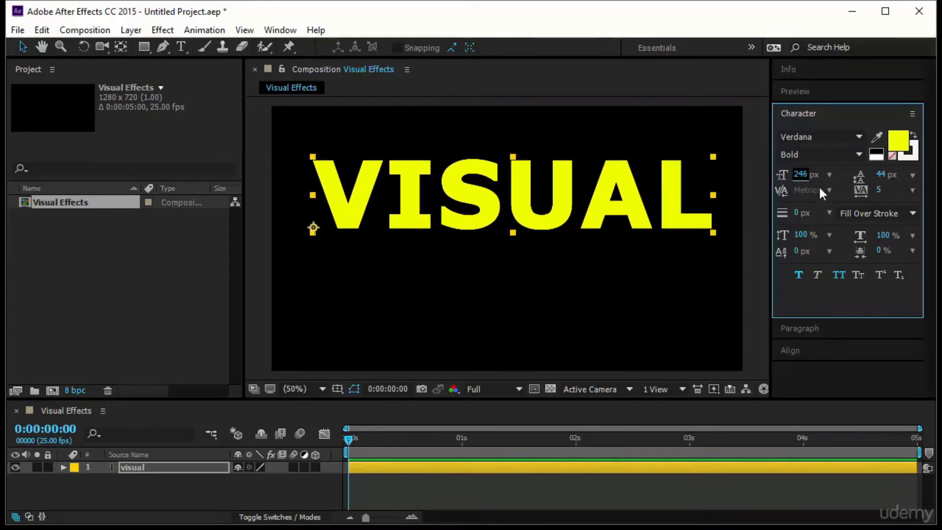
key(Return)
key(ctrl+z)
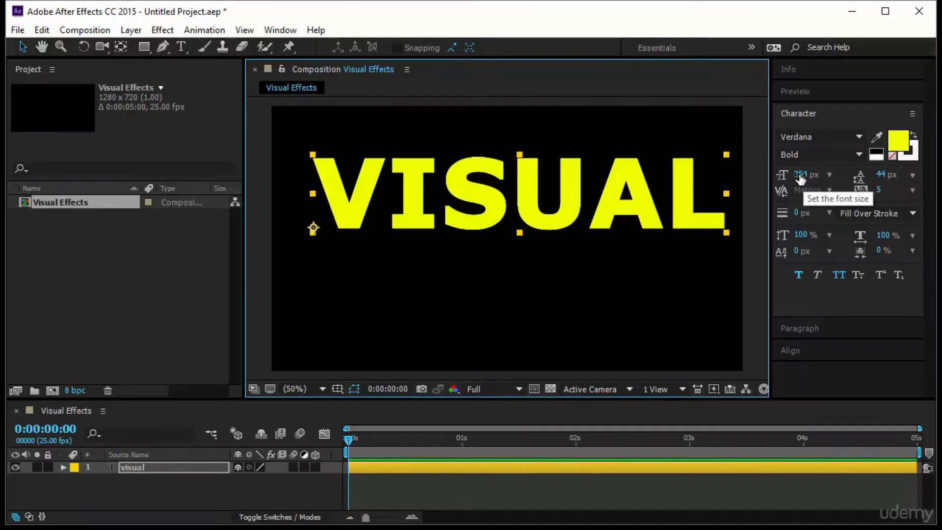
drag(800, 176, 830, 197)
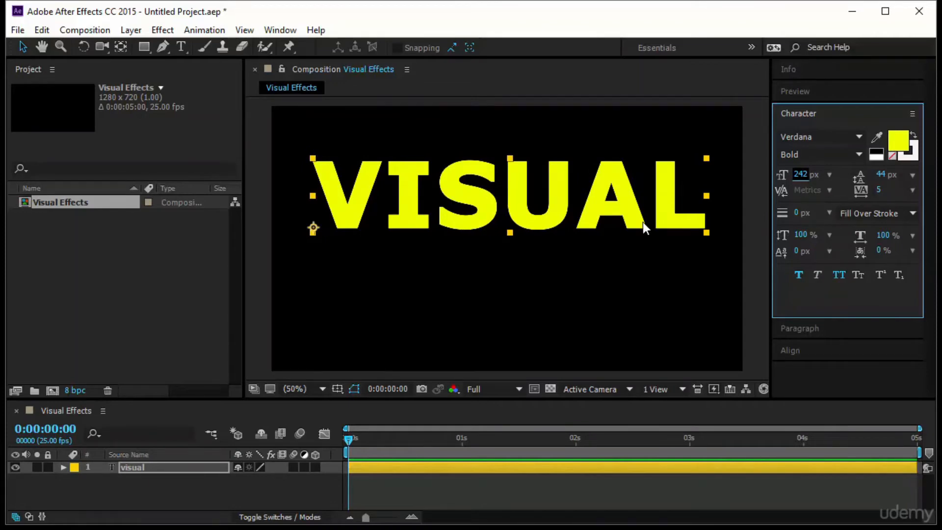
Step: Bring up Effects & Presets and look through the available effect categories
click(290, 32)
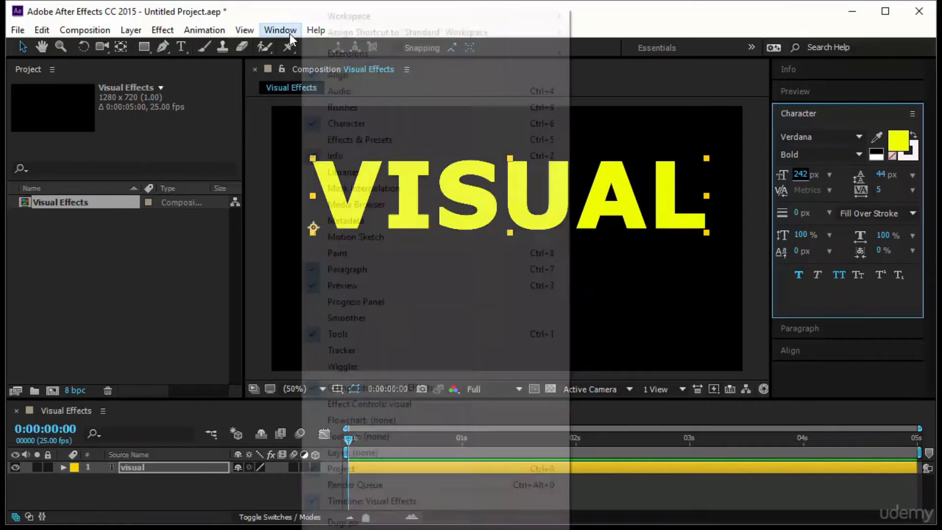
click(313, 139)
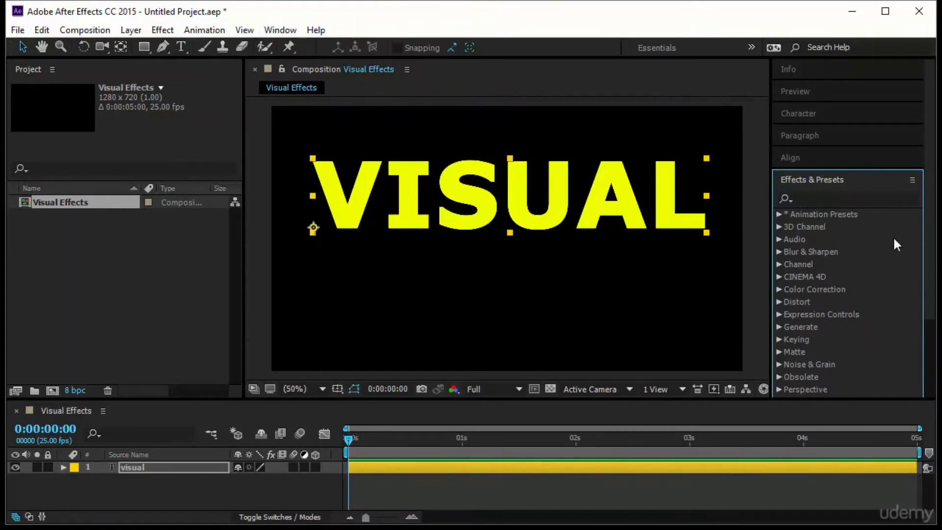
scroll(887, 237, down, 2)
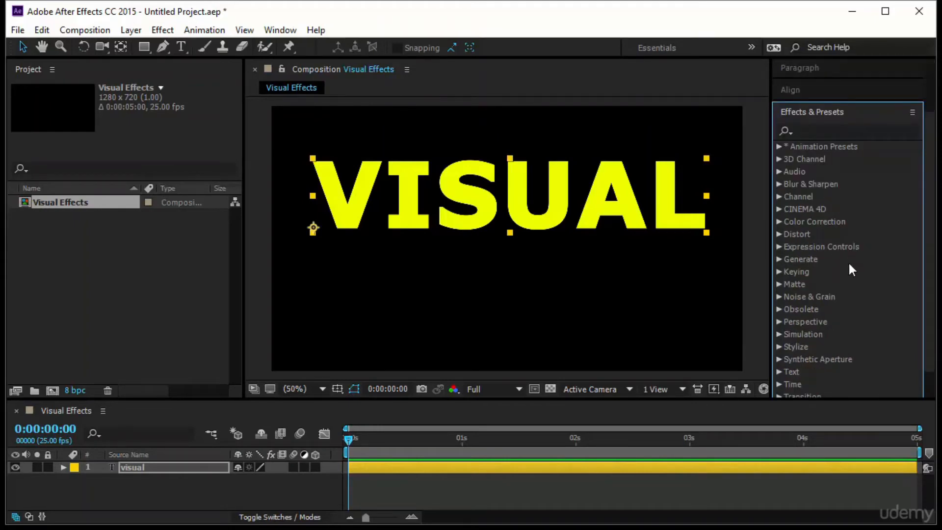
scroll(850, 265, up, 2)
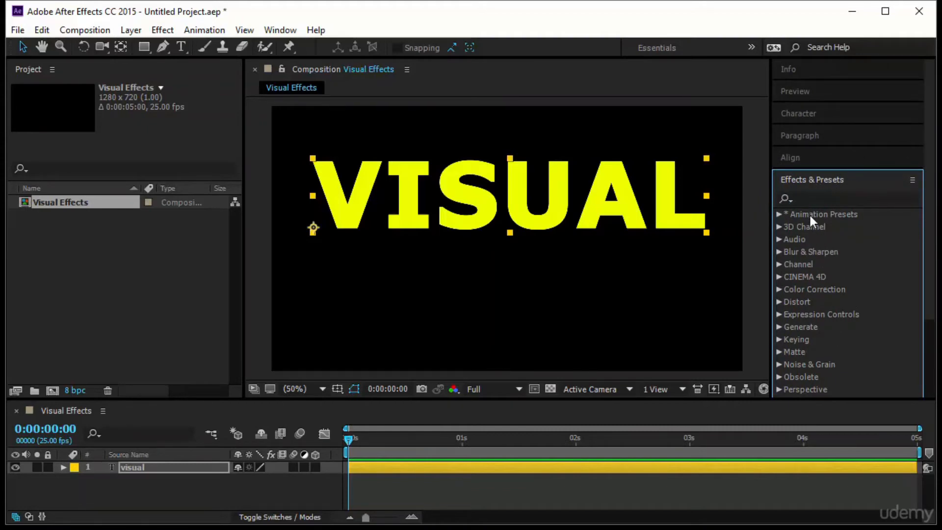
Step: Search the effects for "ball" and apply CC Ball Action to the visual text layer
click(856, 205)
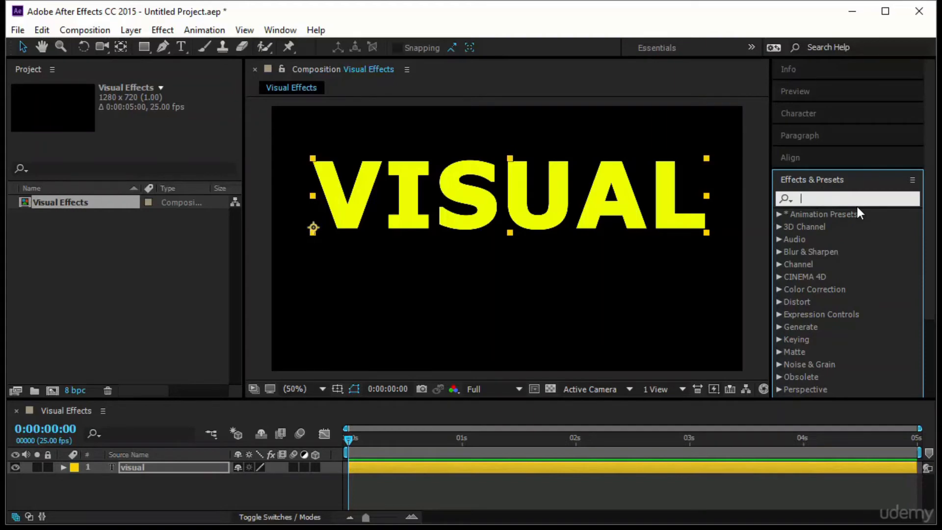
text(ball)
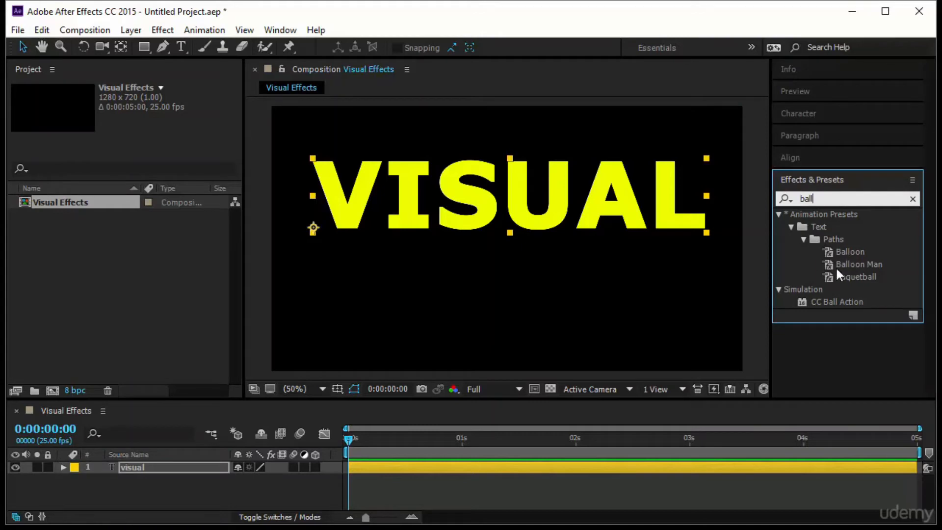
click(844, 302)
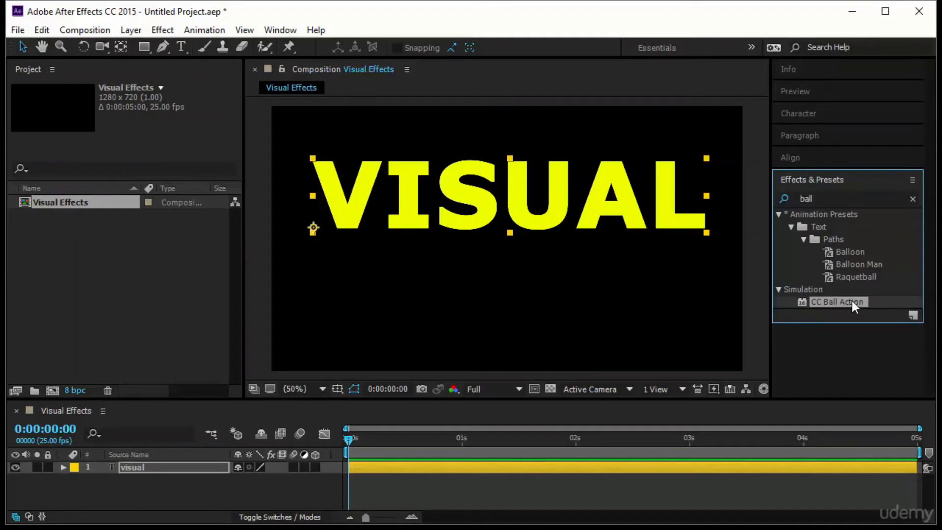
drag(852, 302, 532, 199)
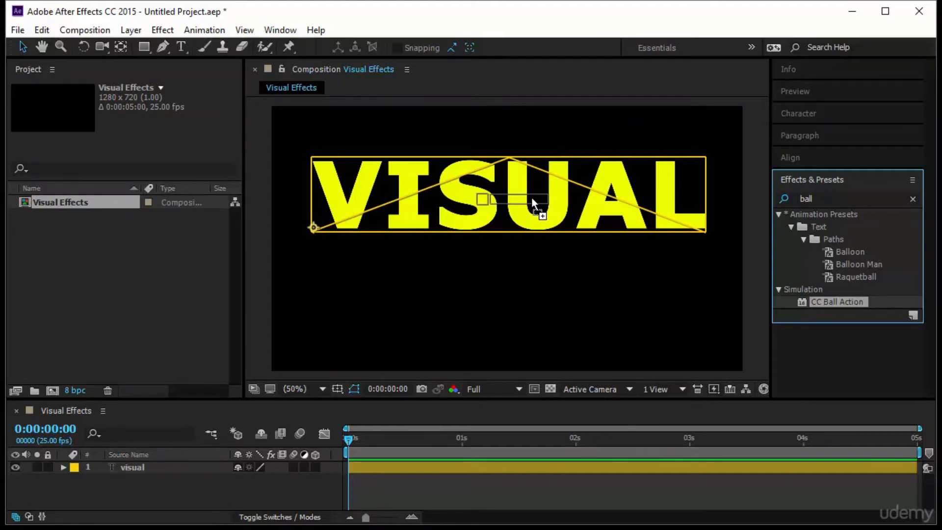
drag(533, 199, 533, 200)
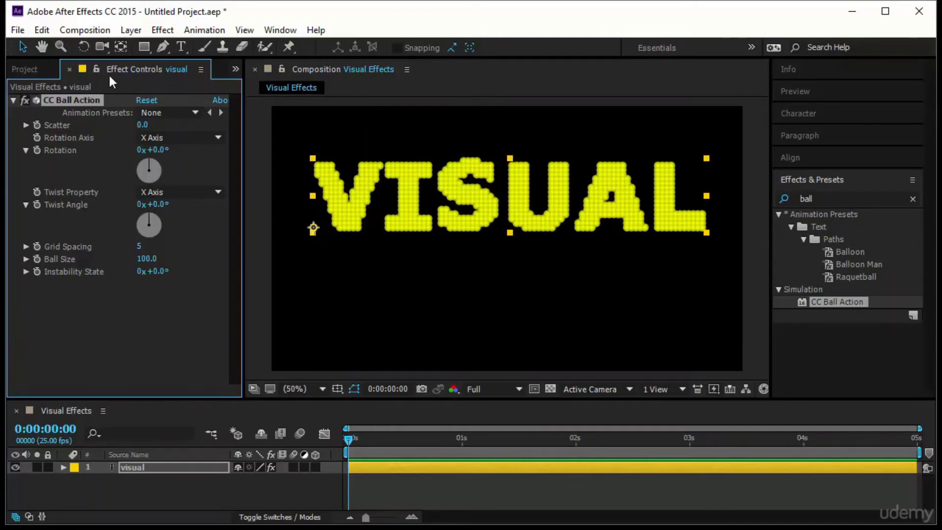
Step: Set the Scatter value of the visual layer's CC Ball Action effect to -43
click(176, 67)
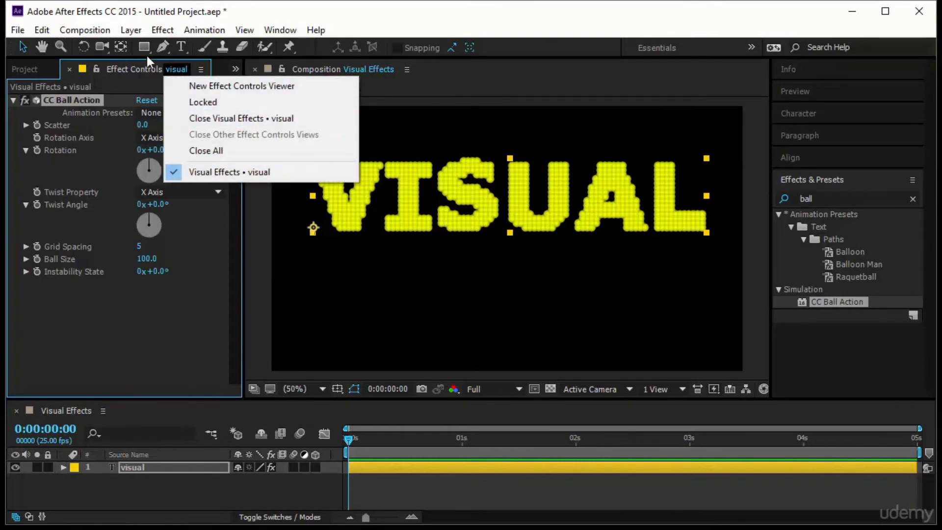
click(139, 72)
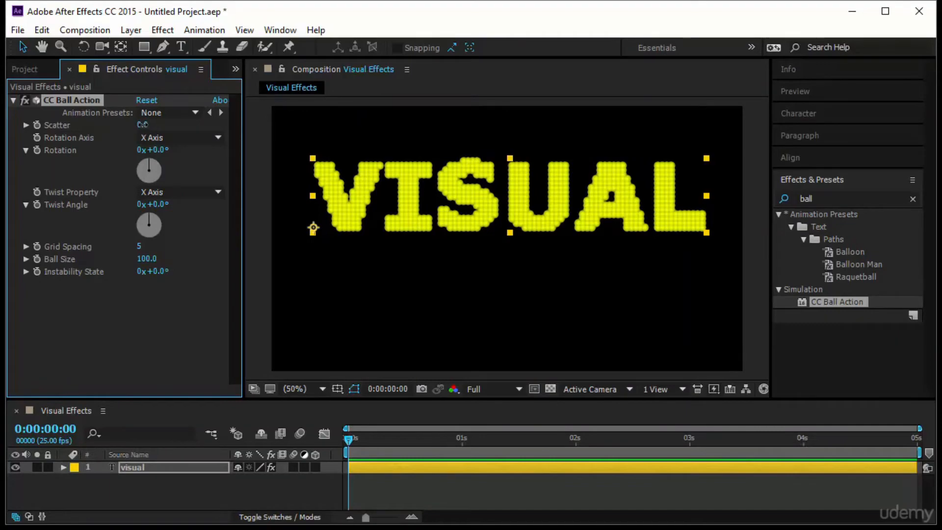
drag(142, 125, 119, 133)
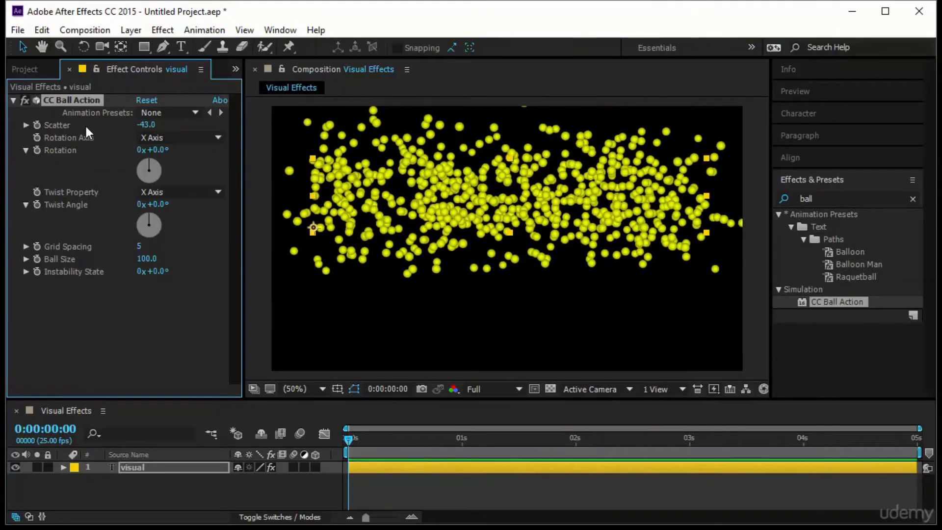
Step: Reset the Scatter value of the visual layer's CC Ball Action effect and keep its Rotation Axis on X Axis
right_click(52, 125)
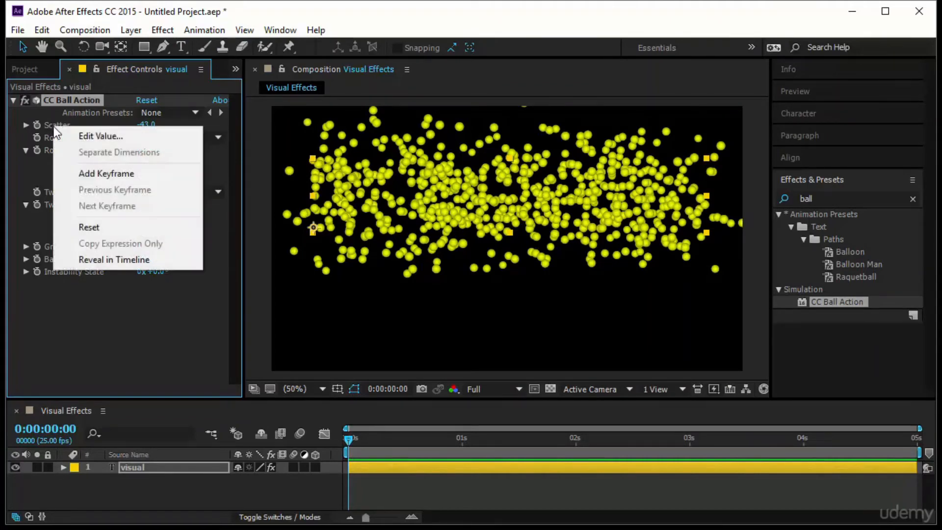
click(93, 225)
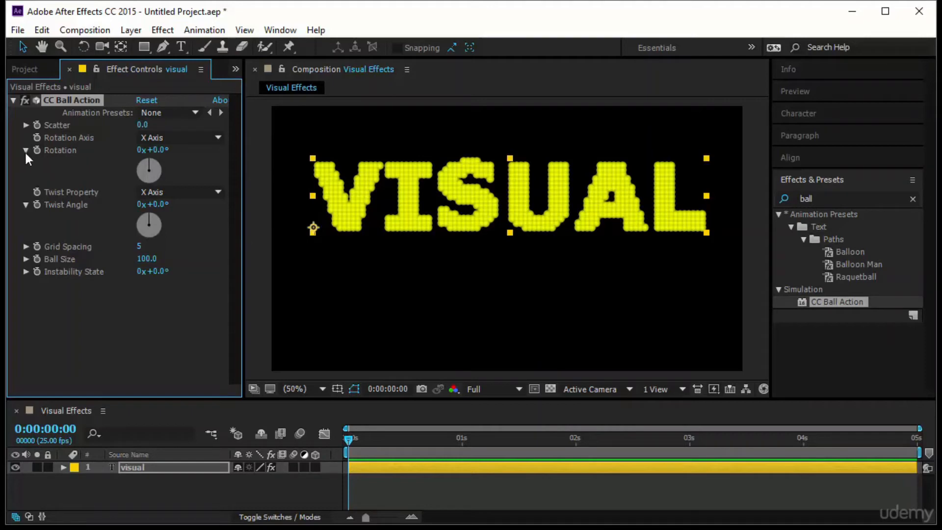
click(167, 138)
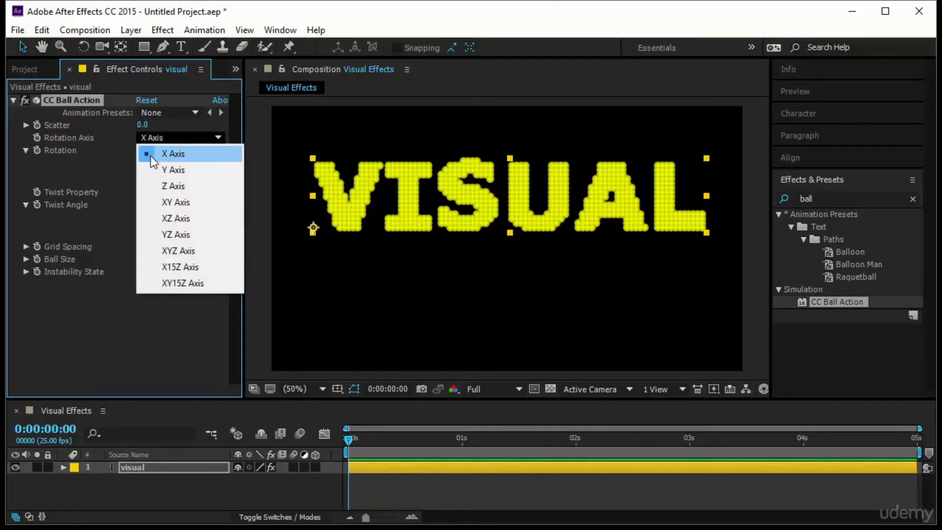
click(172, 154)
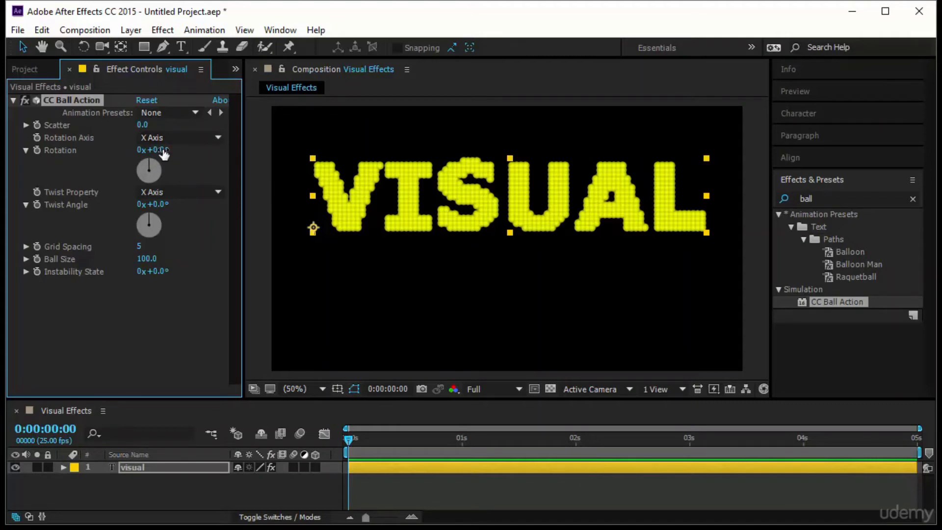
Step: Try a Rotation of -22° in the CC Ball Action effect, and reset the Rotation
drag(164, 154, 184, 187)
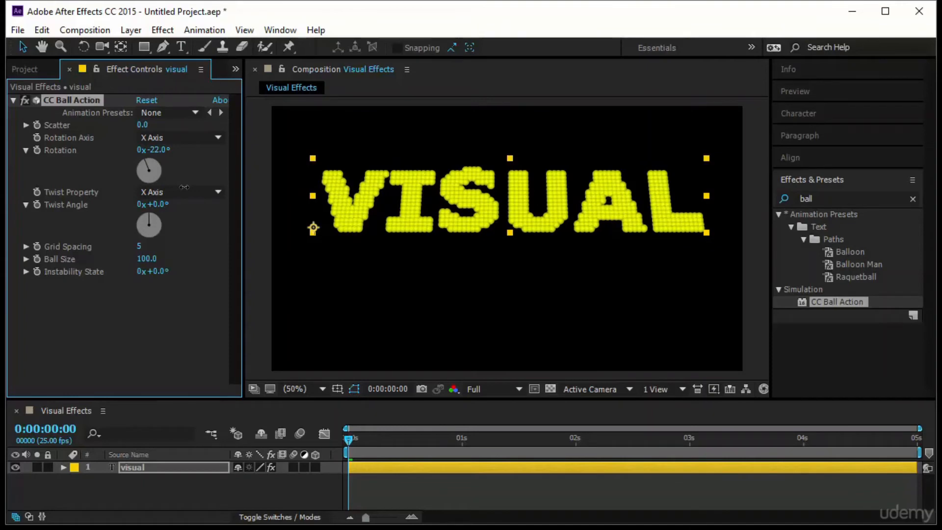
right_click(69, 152)
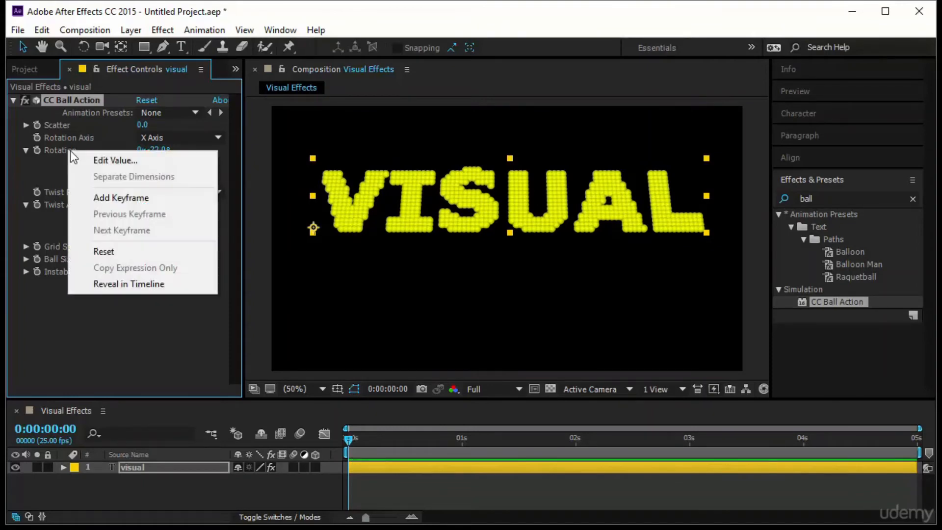
click(126, 249)
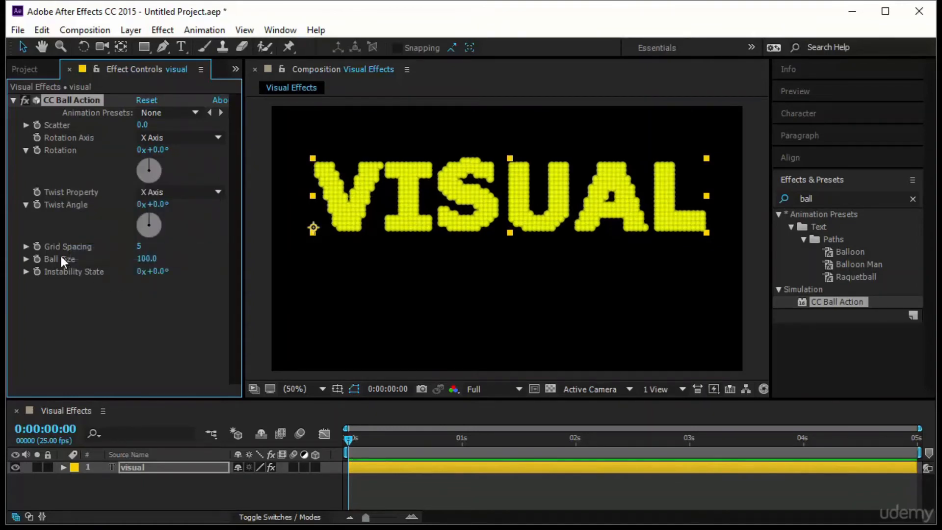
Step: Check the Twist Property options, try Twist Angles of 90° and -18° on the visual text, and reset the angle
click(184, 193)
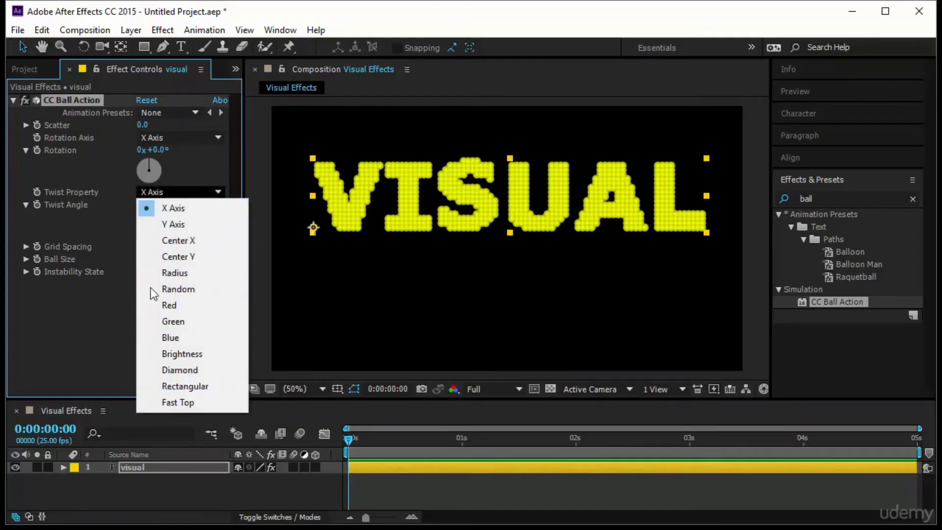
click(101, 225)
click(101, 225)
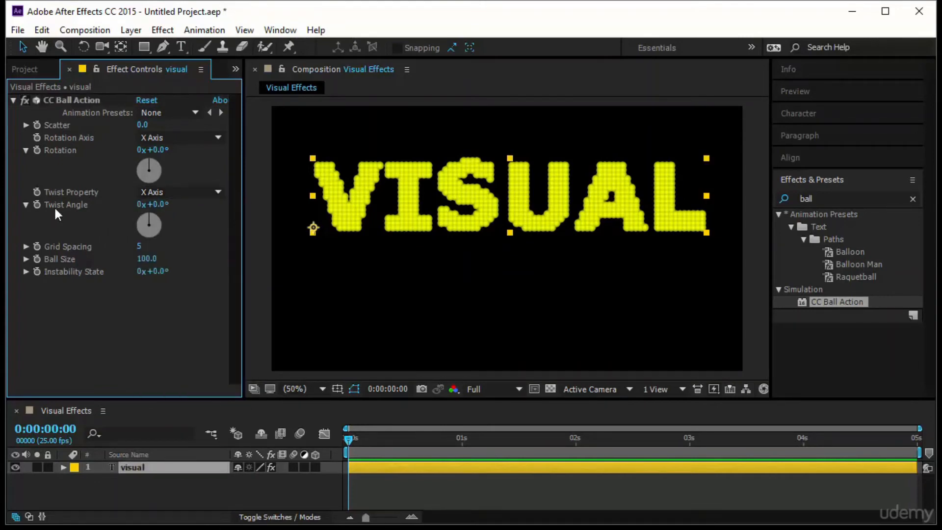
click(160, 207)
text(90)
key(Return)
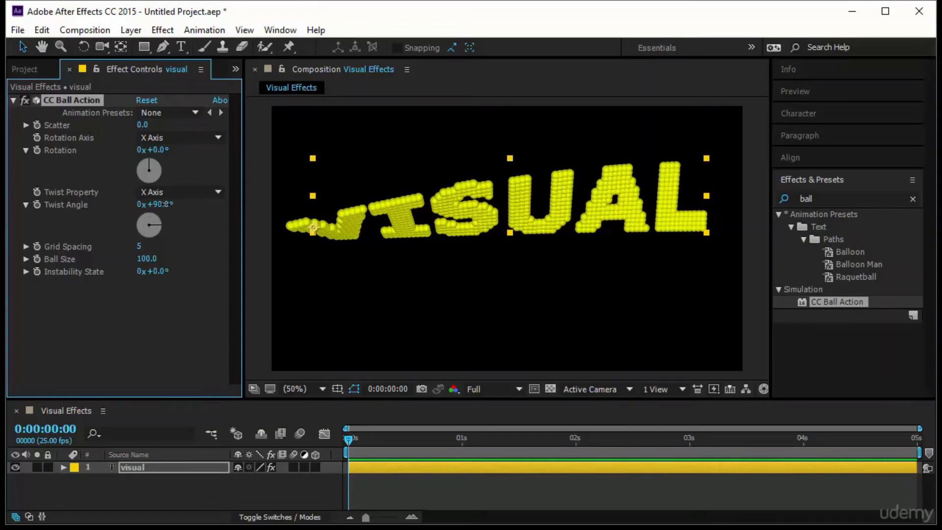
drag(165, 205, 68, 209)
right_click(66, 203)
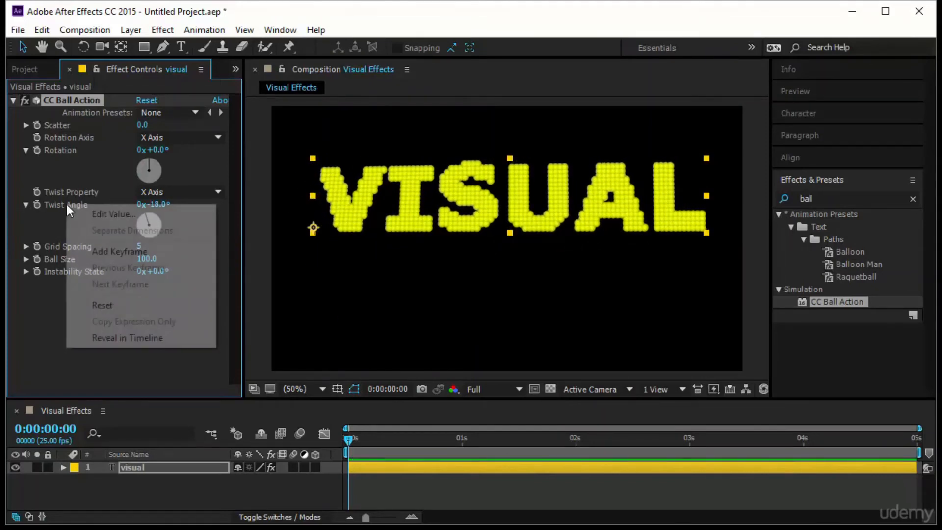
click(133, 303)
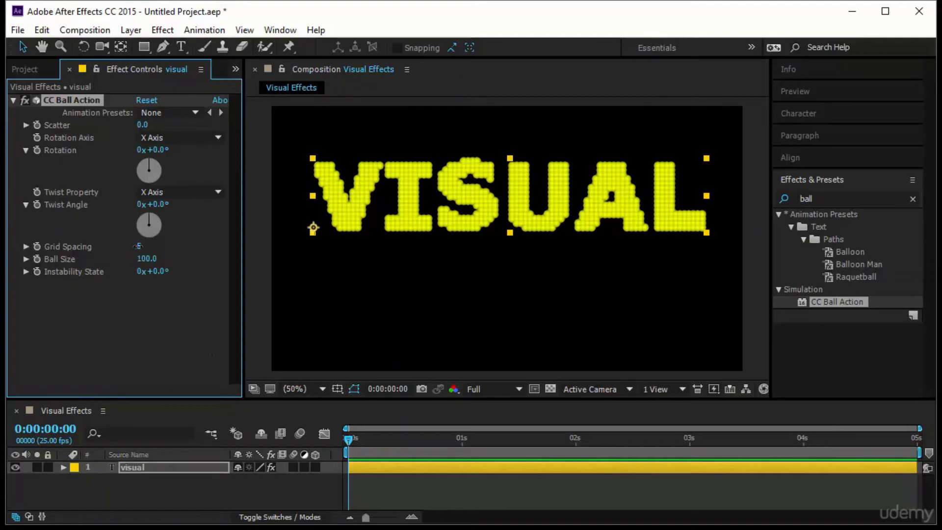
Step: Set the CC Ball Action effect's Grid Spacing to 3 and its Ball Size to 55
mouse_move(140, 246)
mouse_down()
mouse_move(175, 248)
mouse_move(132, 254)
mouse_up()
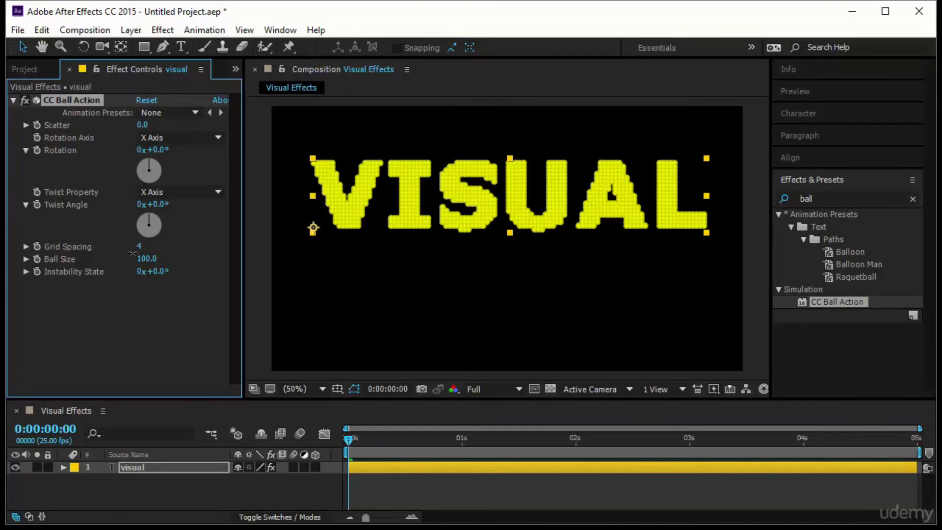
click(140, 247)
text(3)
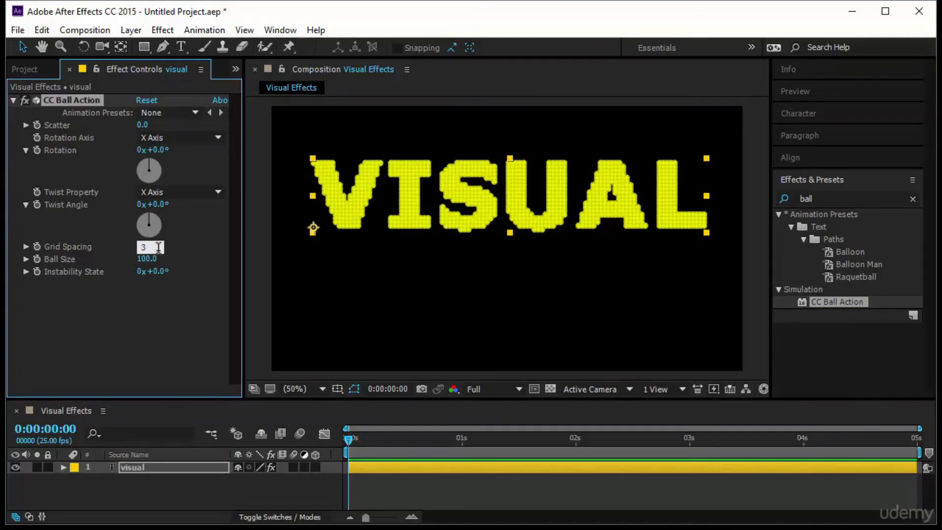
key(Return)
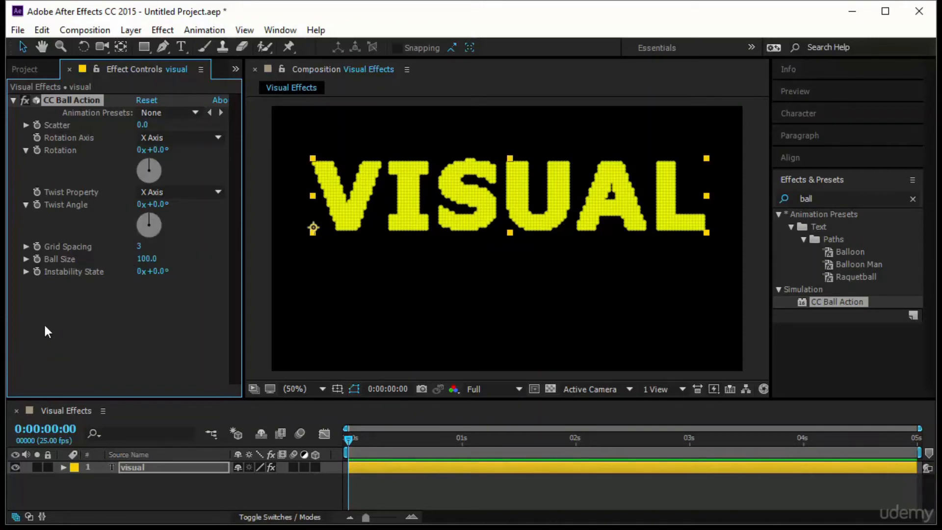
click(140, 246)
click(154, 298)
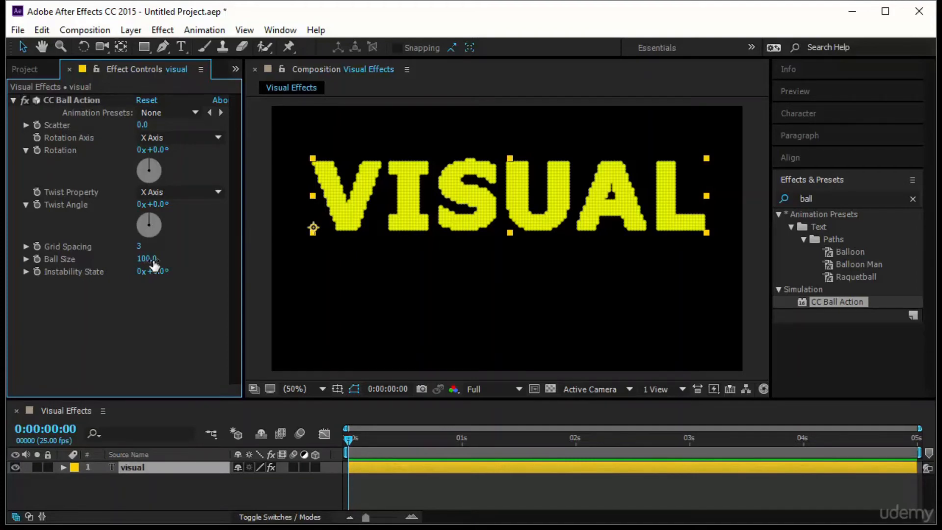
drag(153, 265, 126, 268)
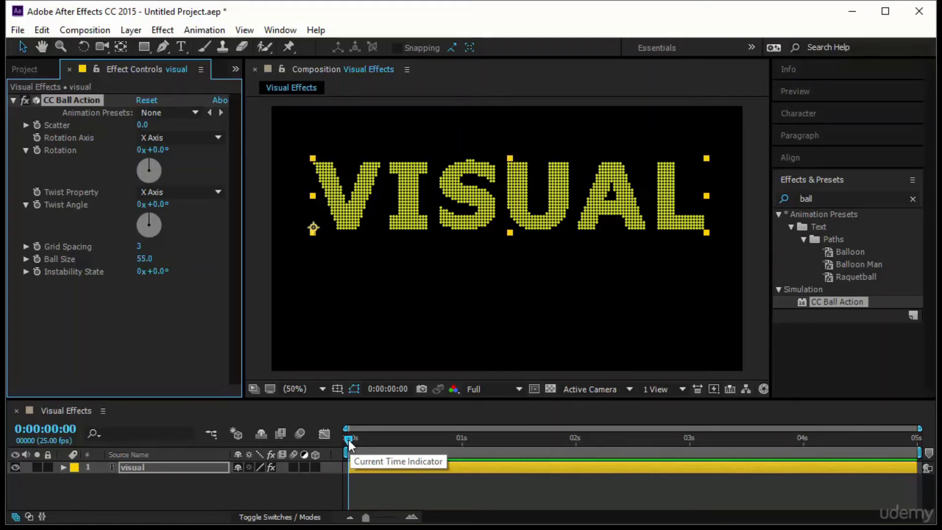
Step: Keyframe Scatter at 1000 at 0:00:01:00 and reveal the visual layer's keyframed properties in the timeline
drag(349, 440, 464, 453)
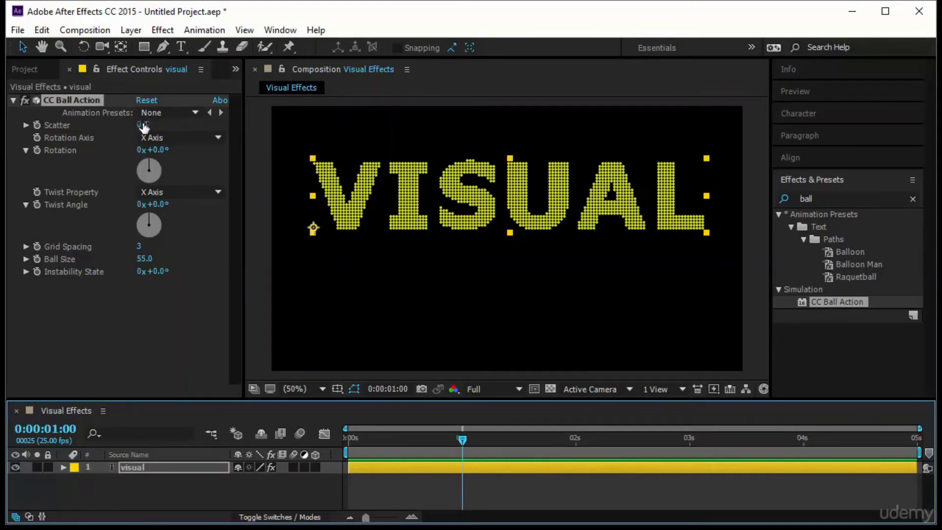
drag(144, 126, 249, 124)
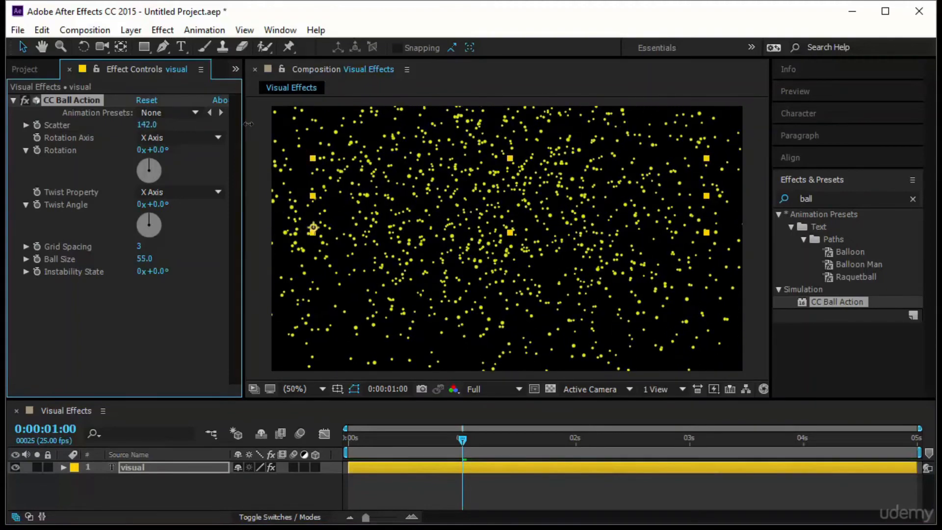
click(149, 128)
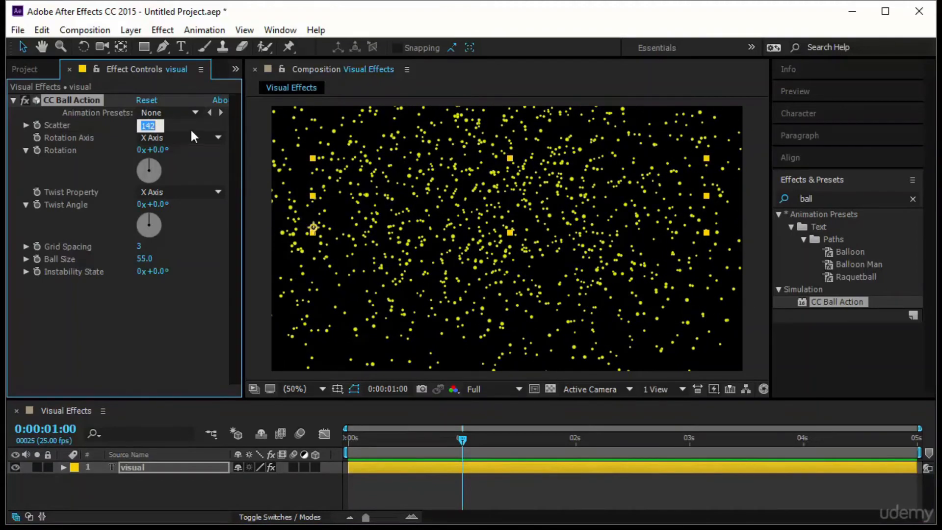
text(1000)
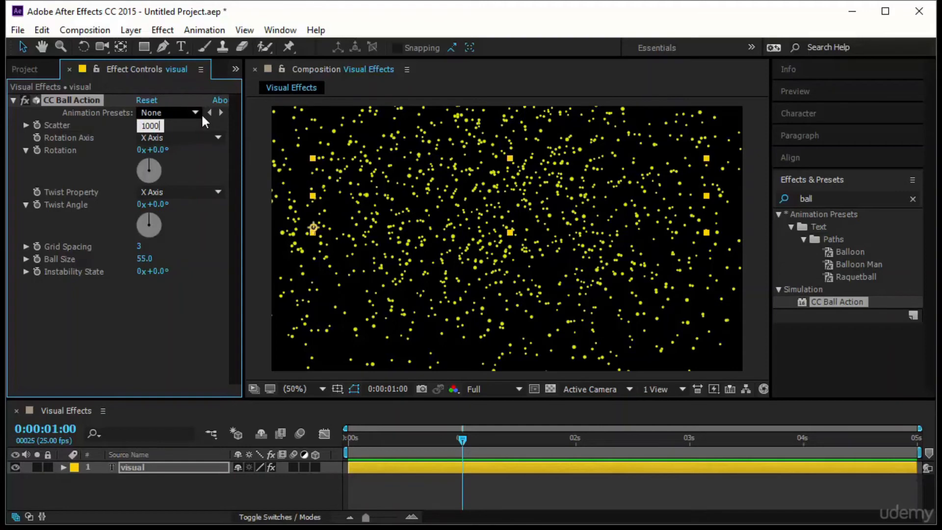
key(Return)
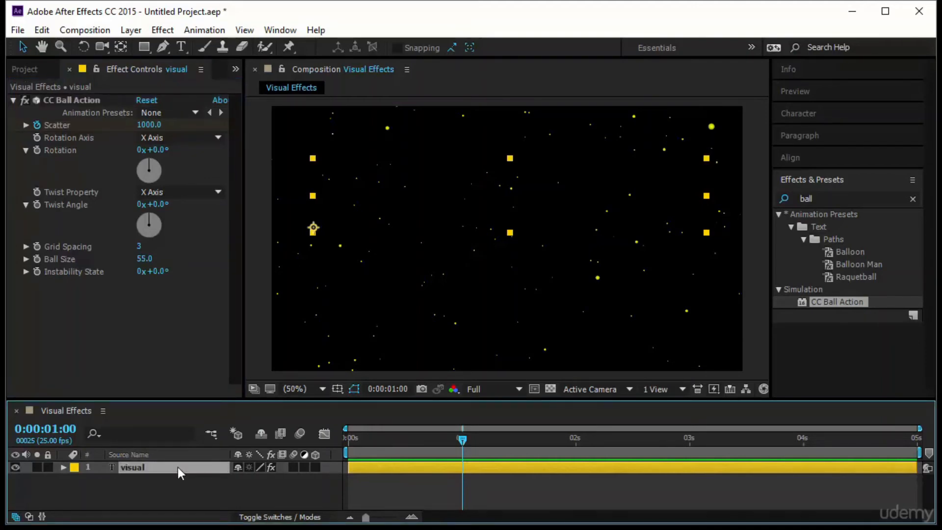
key(u)
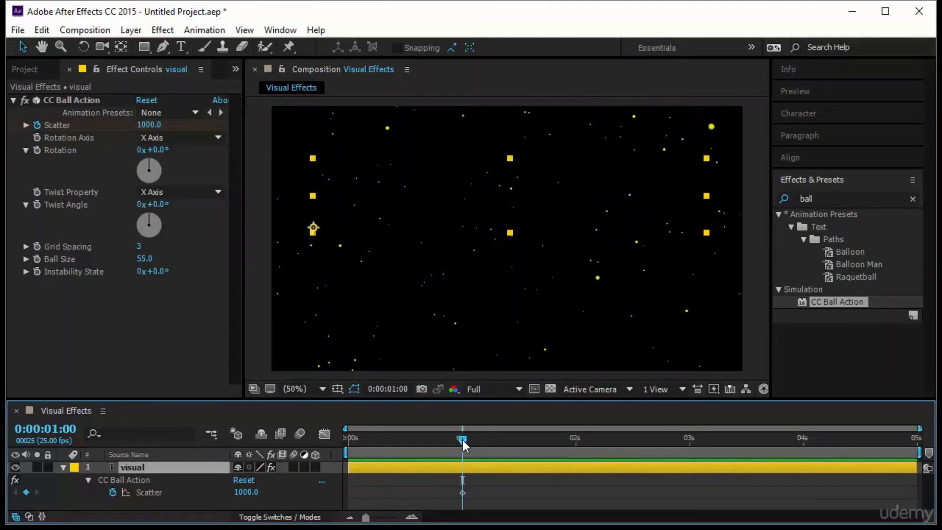
Step: Add a Scatter keyframe with a value of 0 at 0:00:00:00
drag(464, 440, 337, 449)
click(147, 126)
text(0)
key(Return)
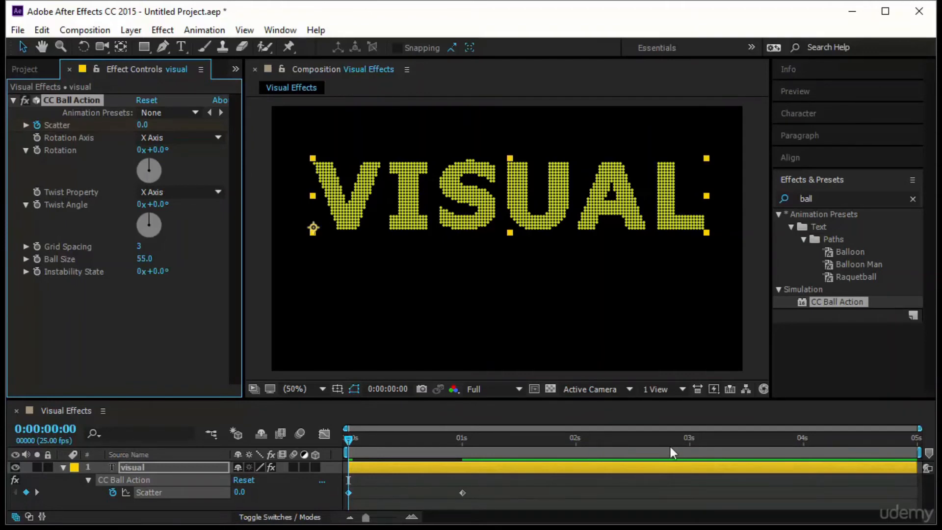
Step: Bring up the Preview controls and play the scatter animation twice from the start of the composition
click(855, 92)
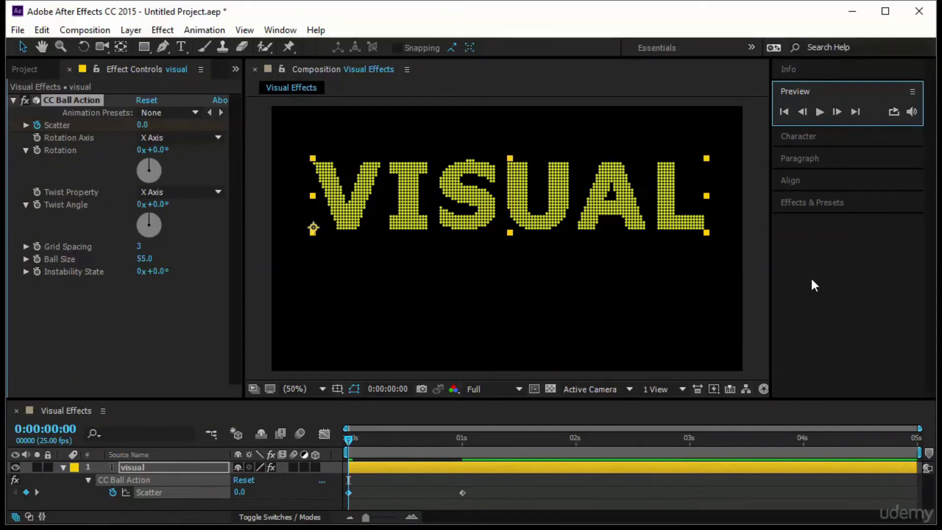
key(space)
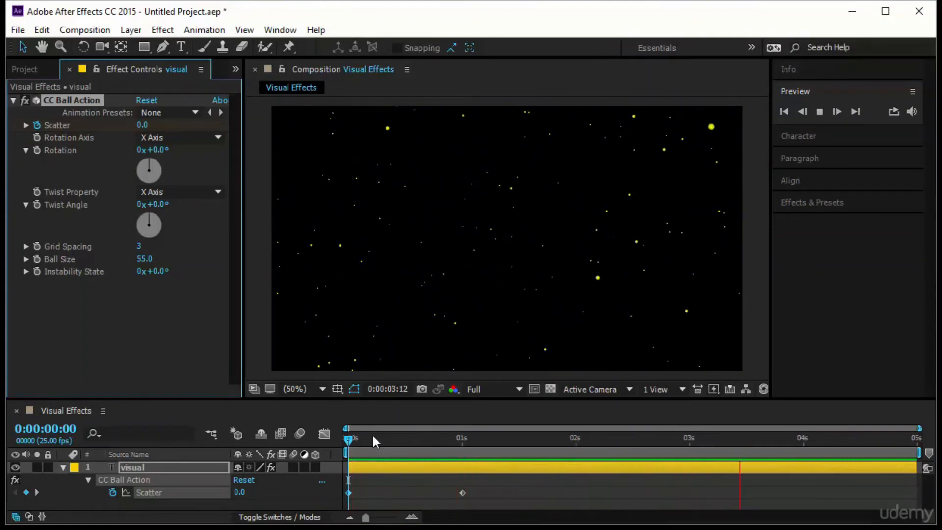
click(343, 440)
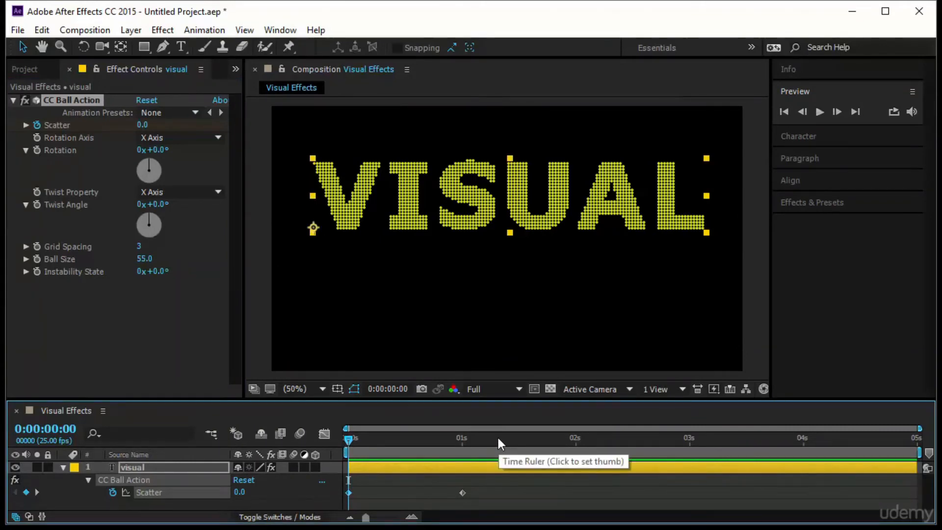
key(space)
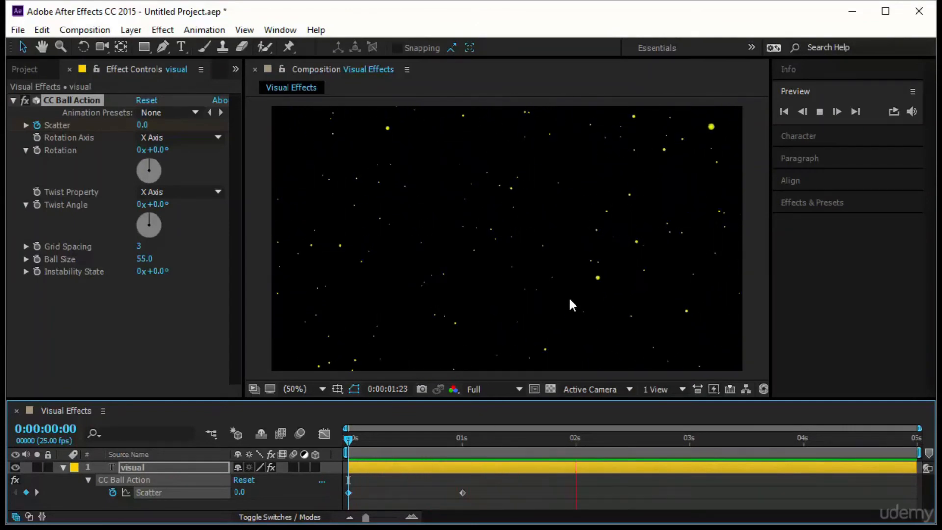
Step: Change the fill colour of the visual text layer from yellow to blue
click(193, 467)
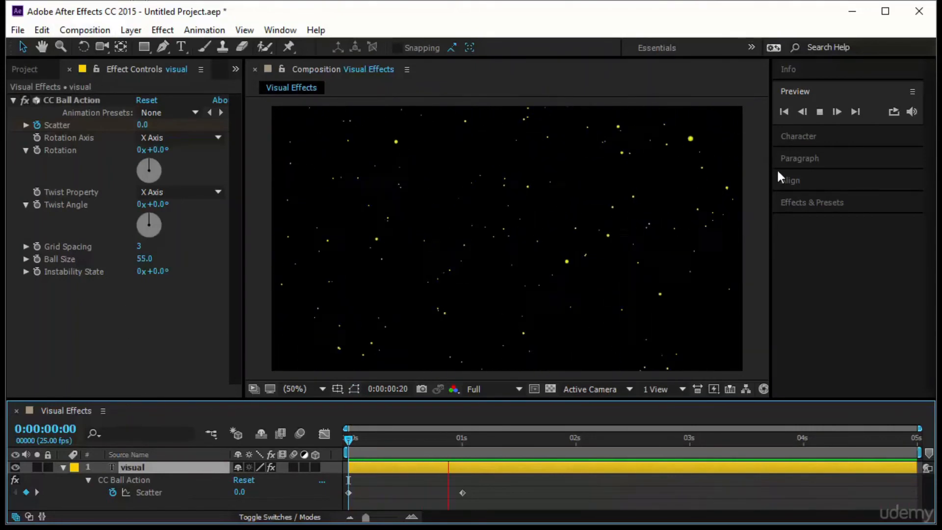
click(829, 135)
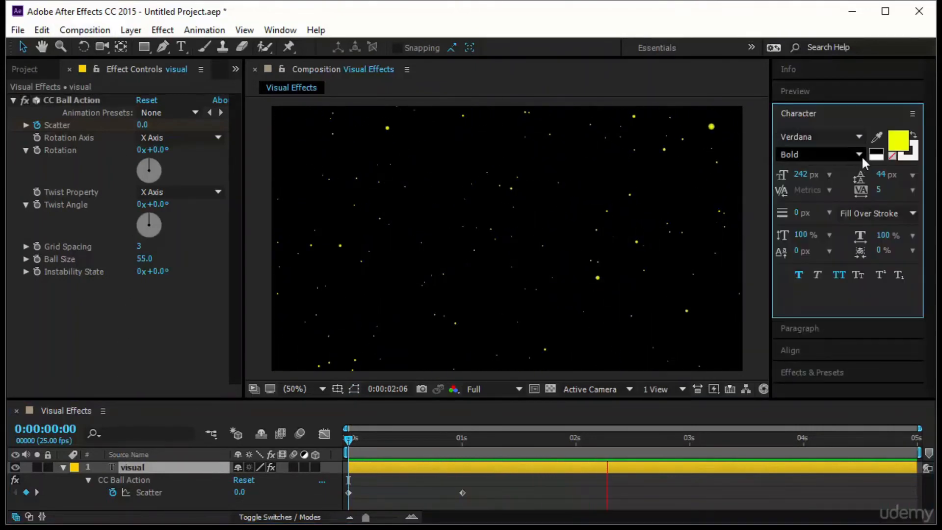
click(898, 141)
click(225, 97)
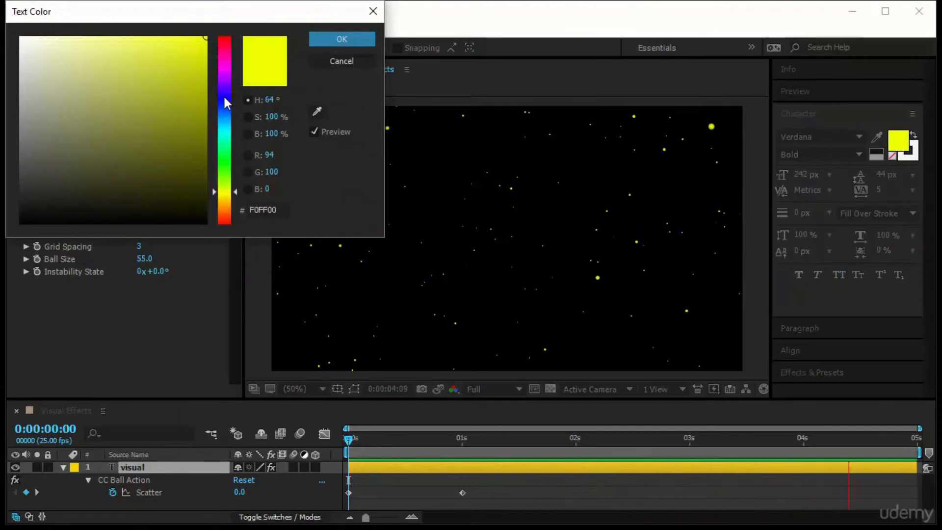
click(342, 39)
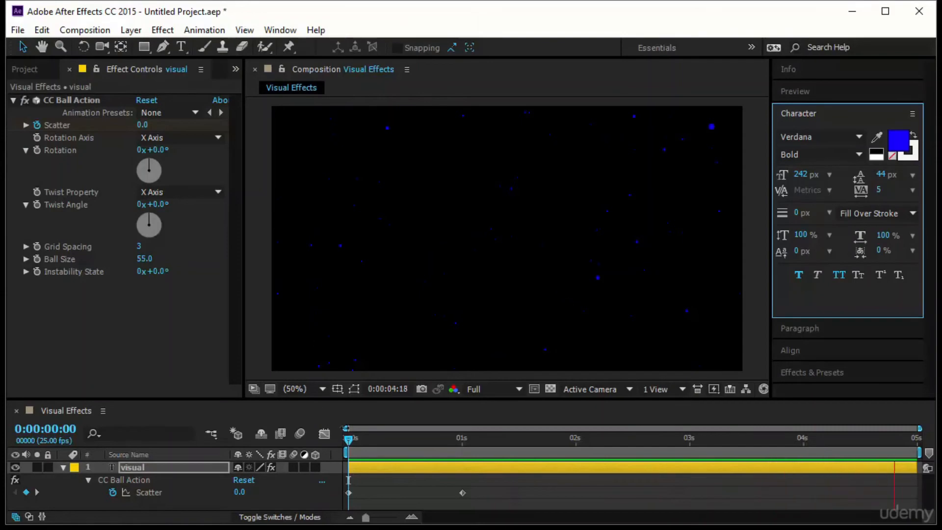
Step: Set the CC Ball Action Grid Spacing to 10 and play the animation from the start
click(346, 441)
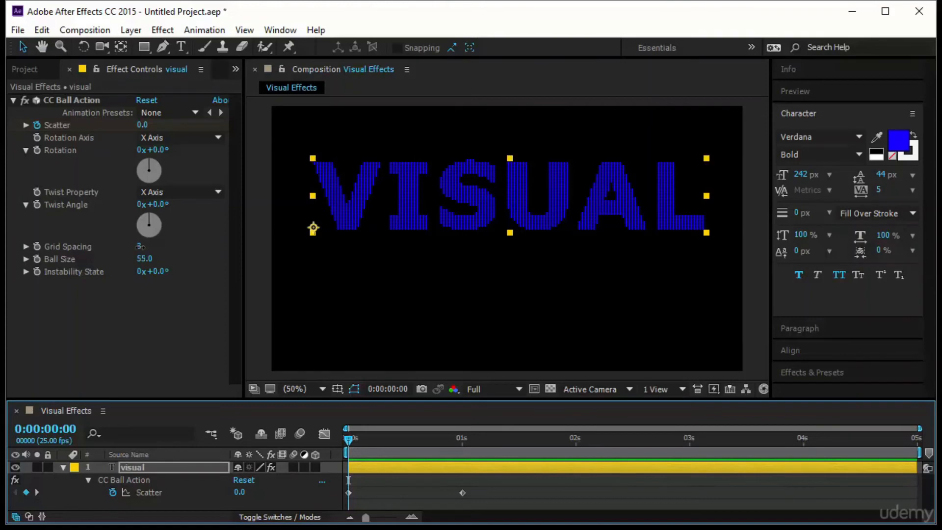
drag(140, 246, 143, 246)
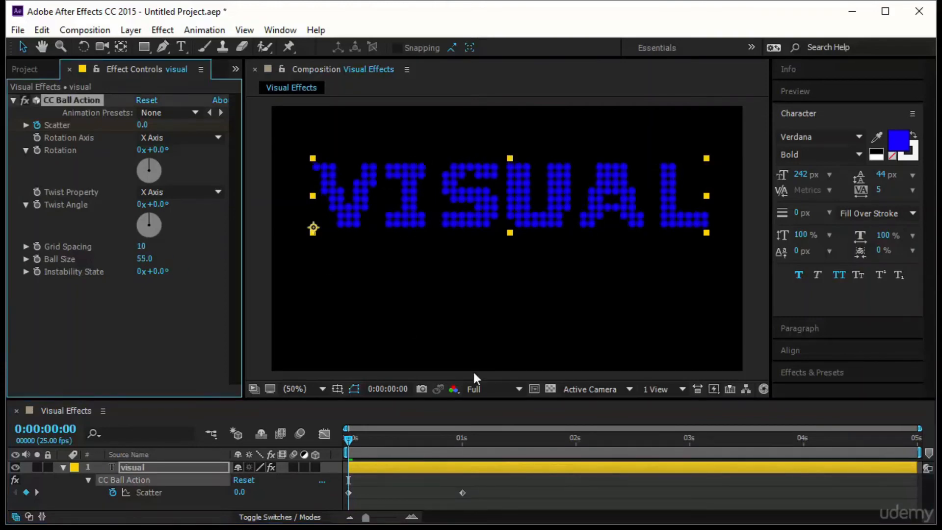
key(space)
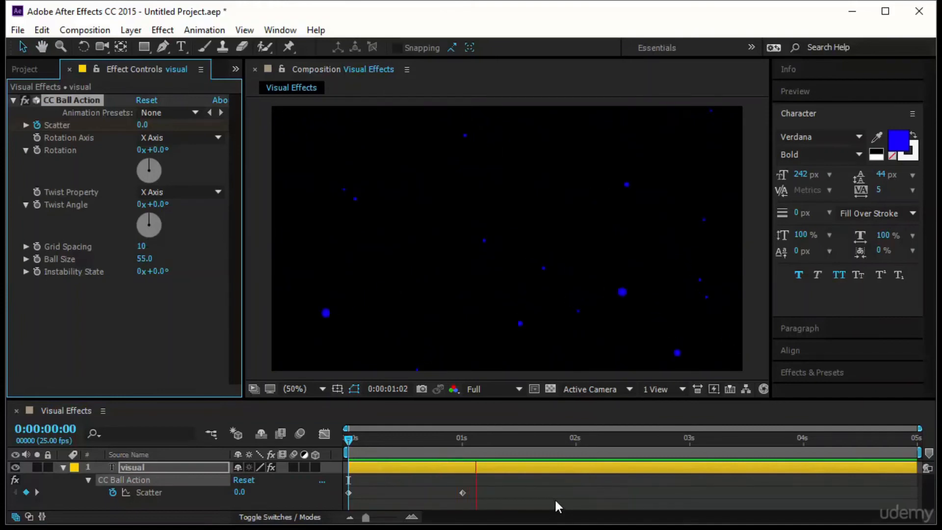
Step: Return to the start of the composition and set the CC Ball Action Grid Spacing to 3
click(347, 442)
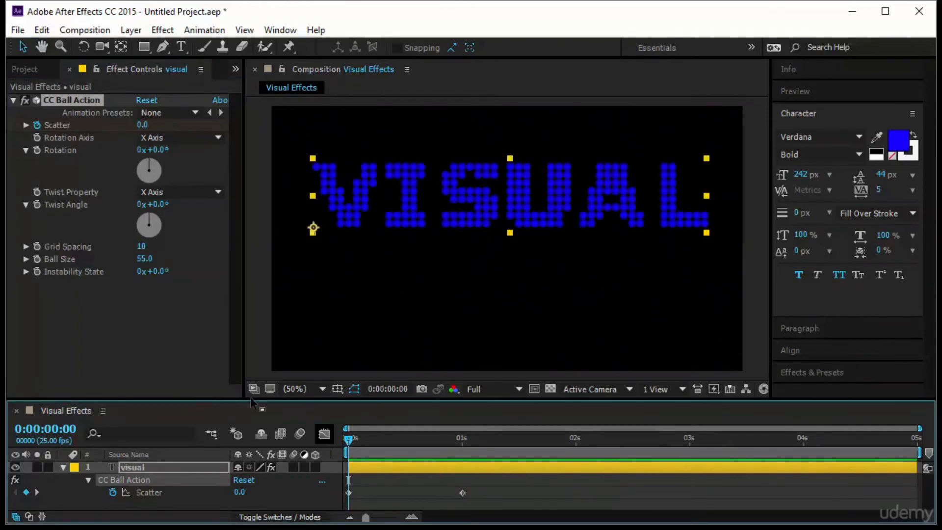
click(143, 246)
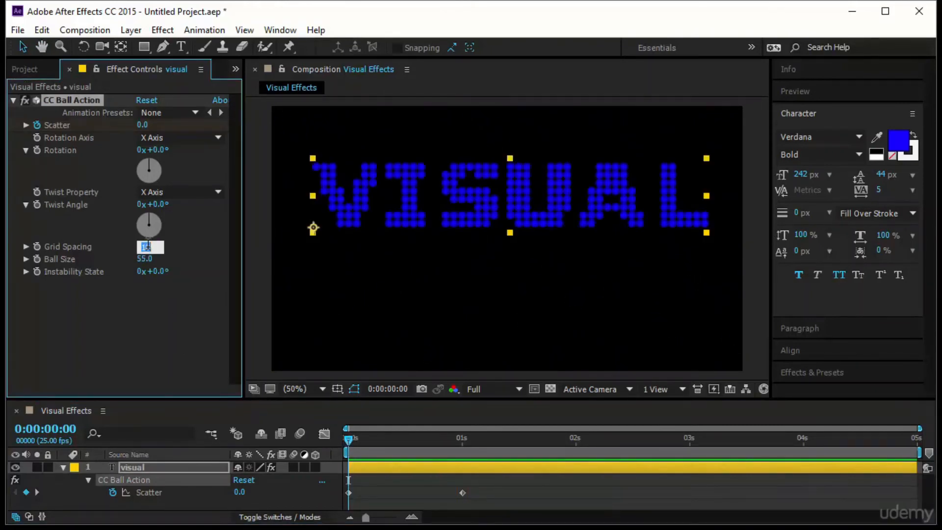
text(3)
key(Return)
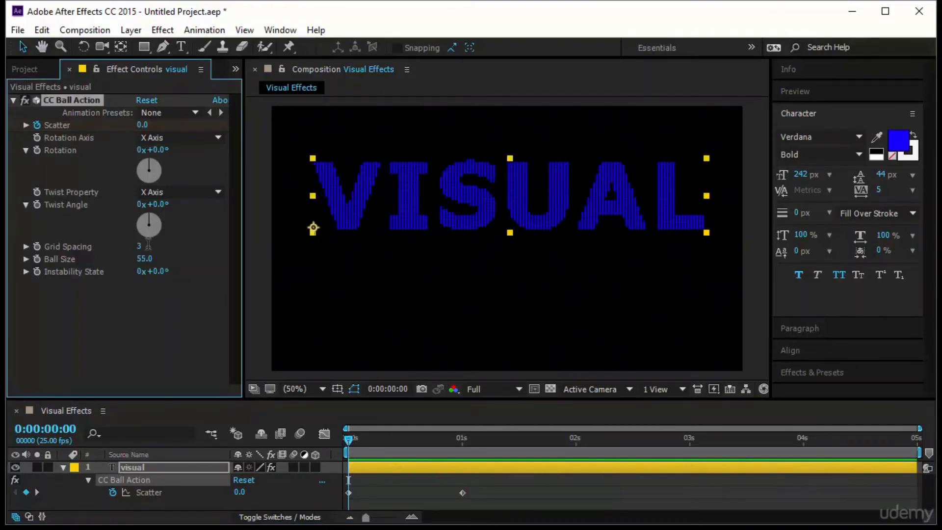
click(830, 115)
click(791, 180)
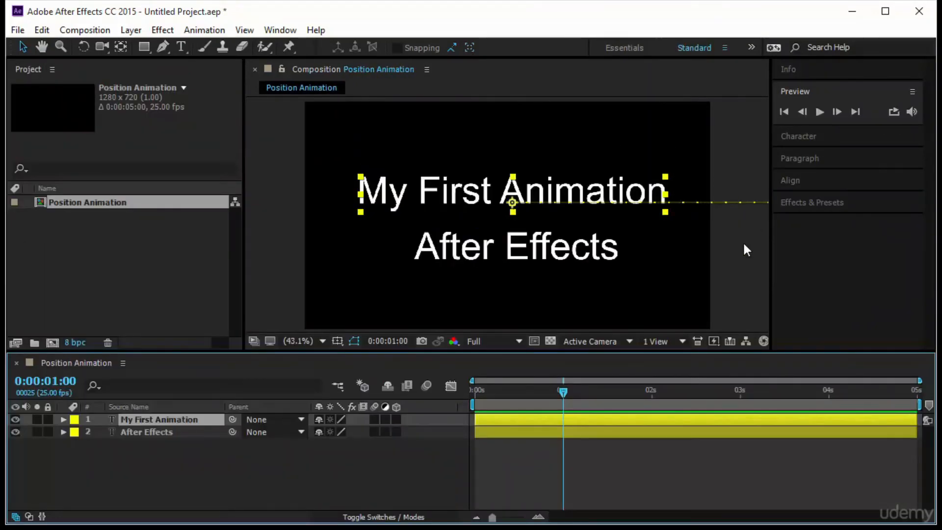
Step: Play the Position Animation composition and scrub between 0:00:00:00 and about one second to examine the text movement
click(744, 245)
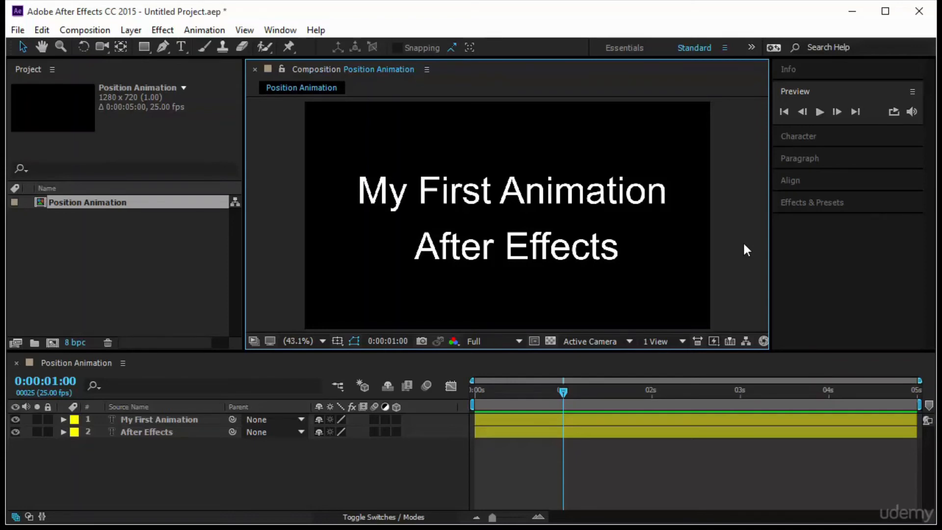
click(818, 117)
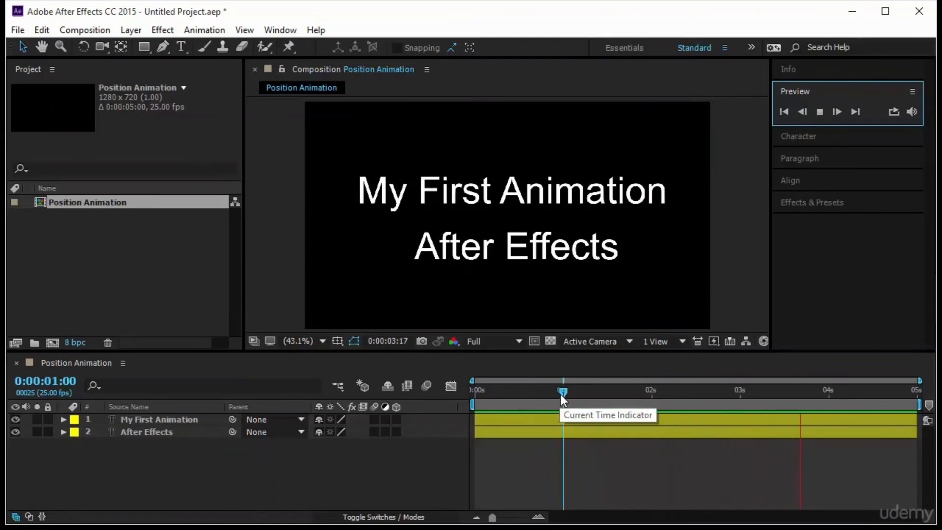
drag(560, 393, 455, 422)
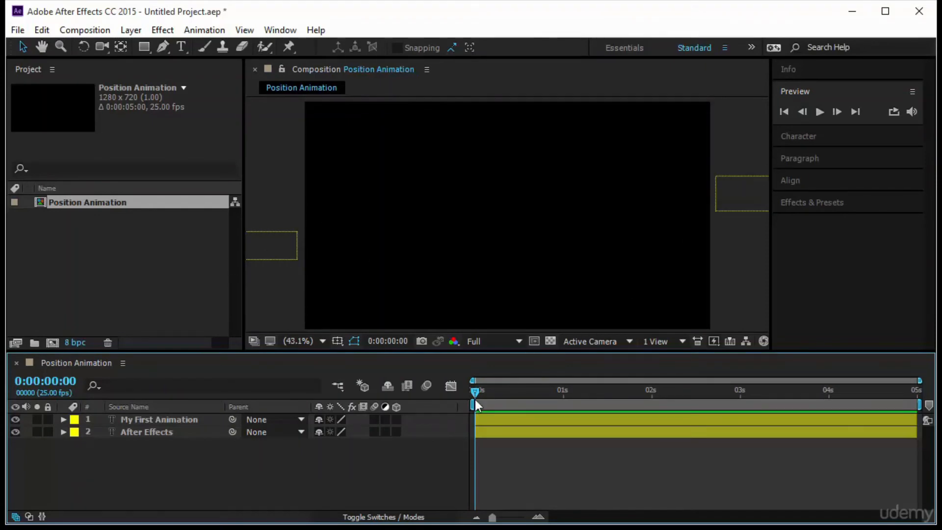
drag(475, 395, 567, 407)
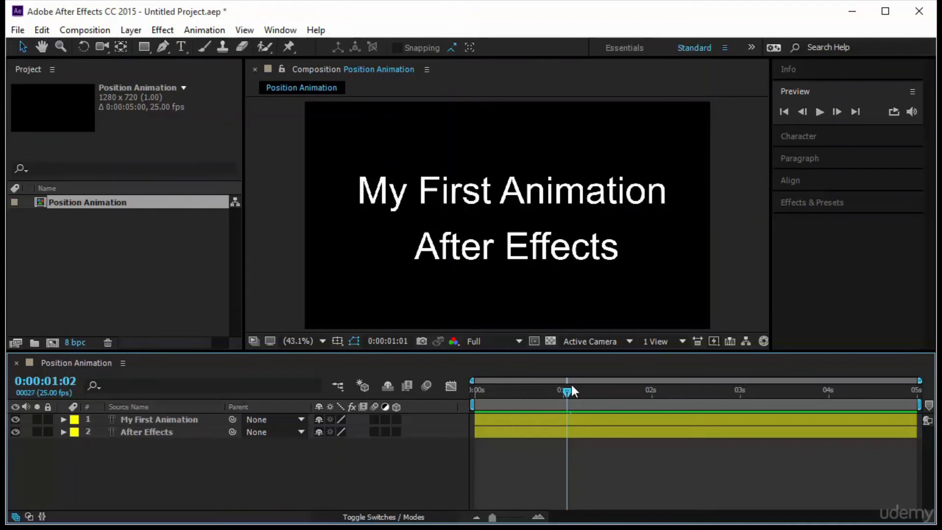
drag(569, 388, 305, 400)
click(749, 194)
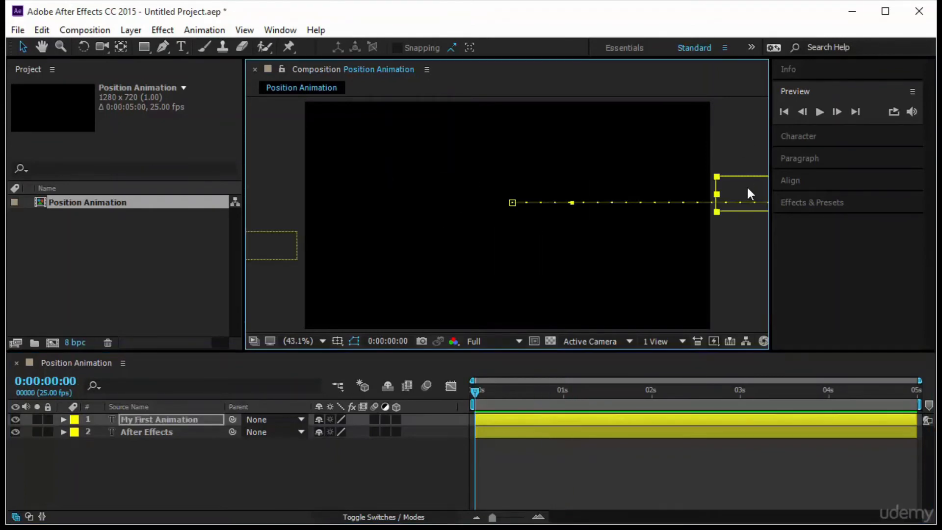
mouse_move(749, 193)
mouse_down()
mouse_move(673, 146)
mouse_move(434, 175)
mouse_move(300, 146)
mouse_move(397, 34)
mouse_move(640, 196)
mouse_move(728, 166)
mouse_move(749, 194)
mouse_move(748, 182)
mouse_up()
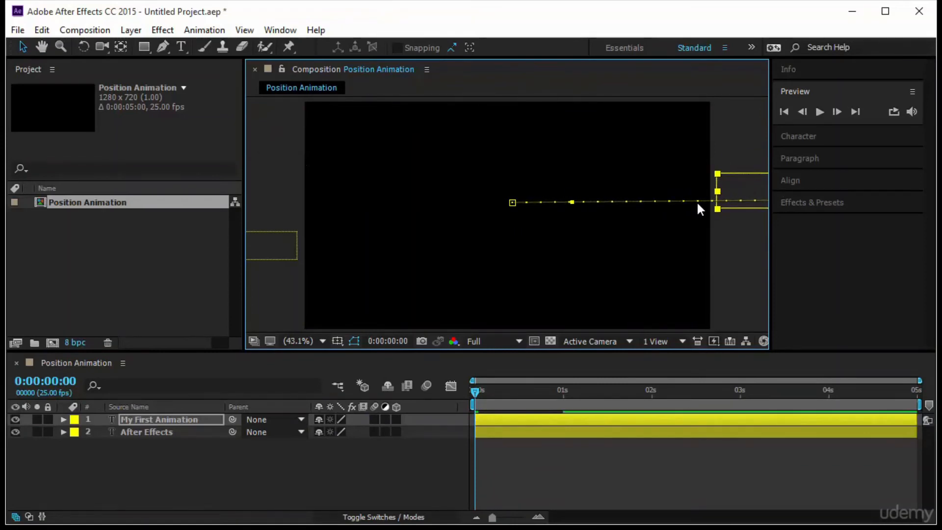
key(ctrl+z)
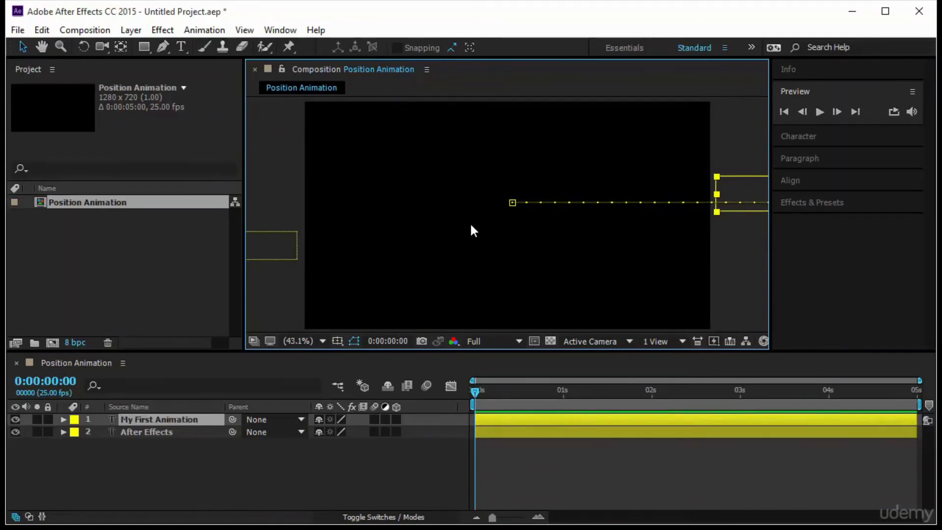
Step: Examine the off-screen text and its motion path at 25% magnification, and return the view to Fit up to 100%
click(305, 340)
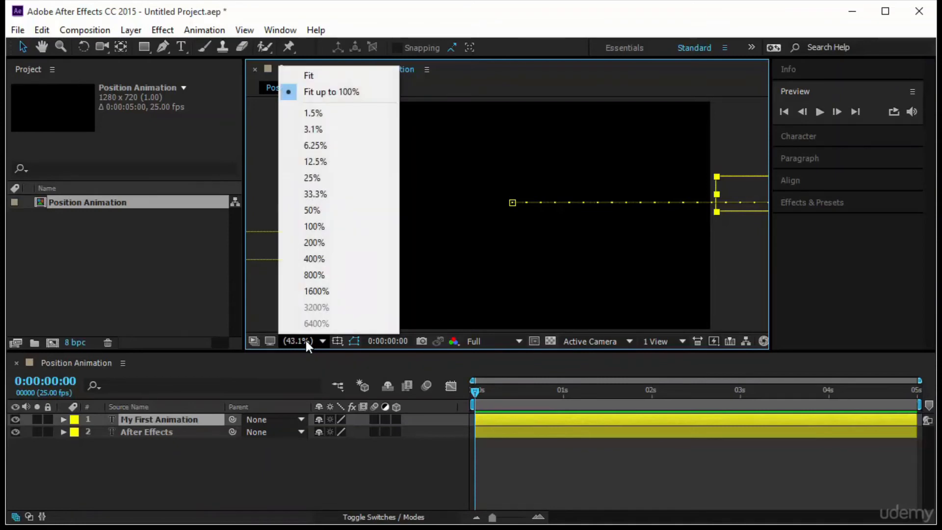
click(349, 179)
mouse_move(689, 202)
mouse_down()
mouse_move(598, 110)
mouse_move(406, 127)
mouse_move(372, 261)
mouse_move(579, 434)
mouse_move(677, 287)
mouse_move(693, 198)
mouse_up()
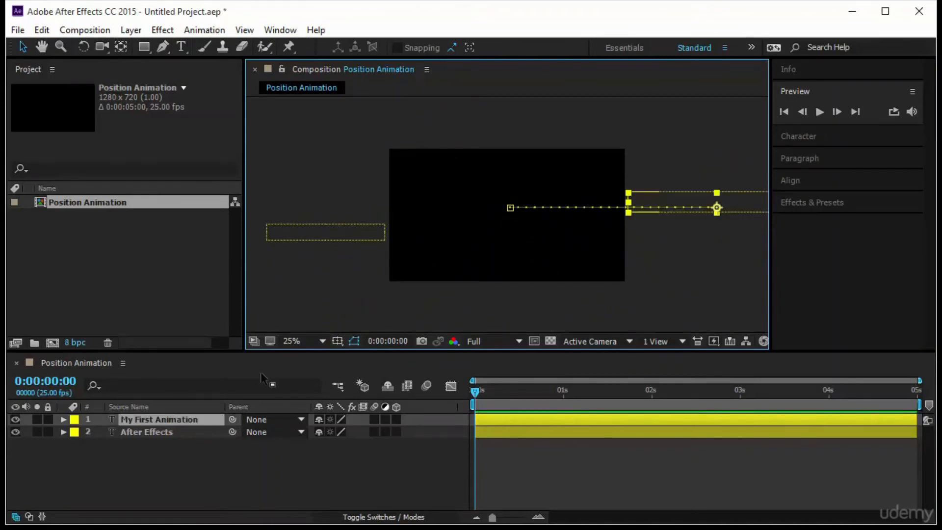
click(289, 339)
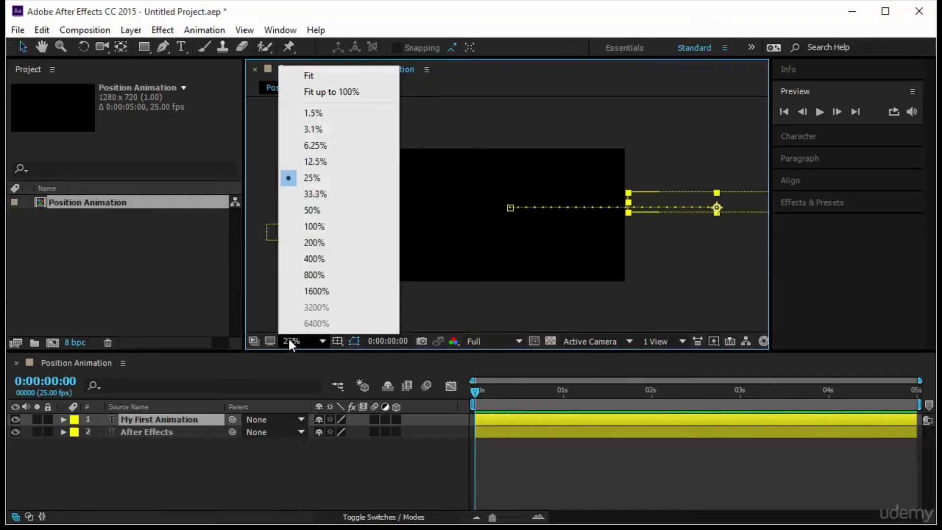
click(349, 91)
Step: Reveal the Transform properties of the My First Animation layer, inspect its Position keyframes, and collapse the layer again
click(173, 420)
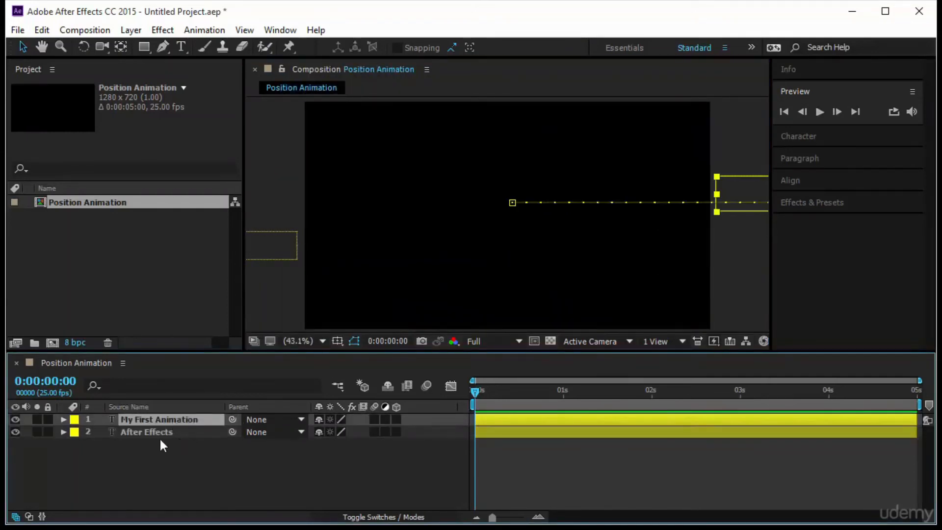
click(63, 419)
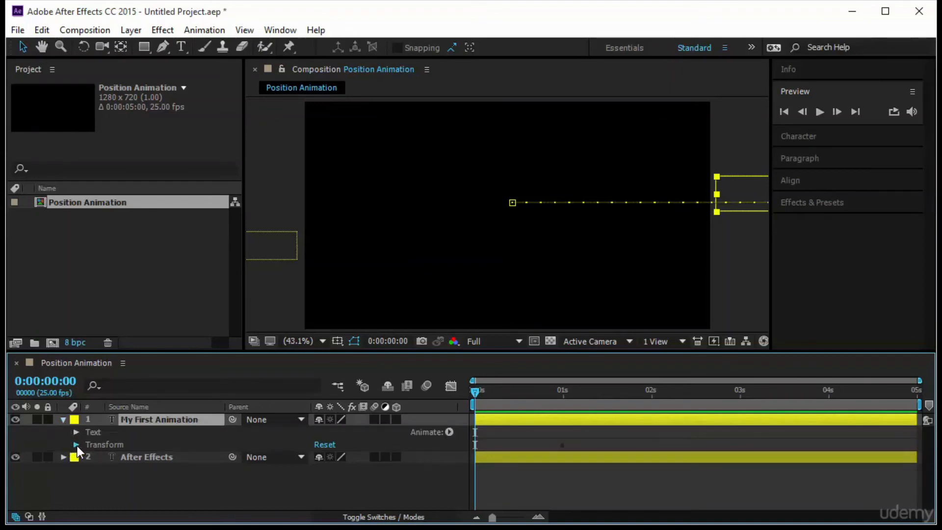
click(76, 444)
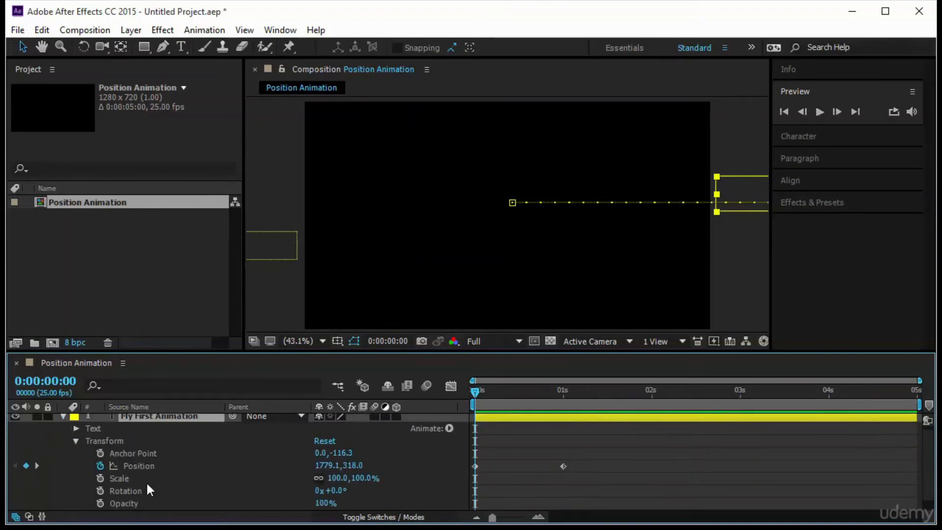
click(158, 465)
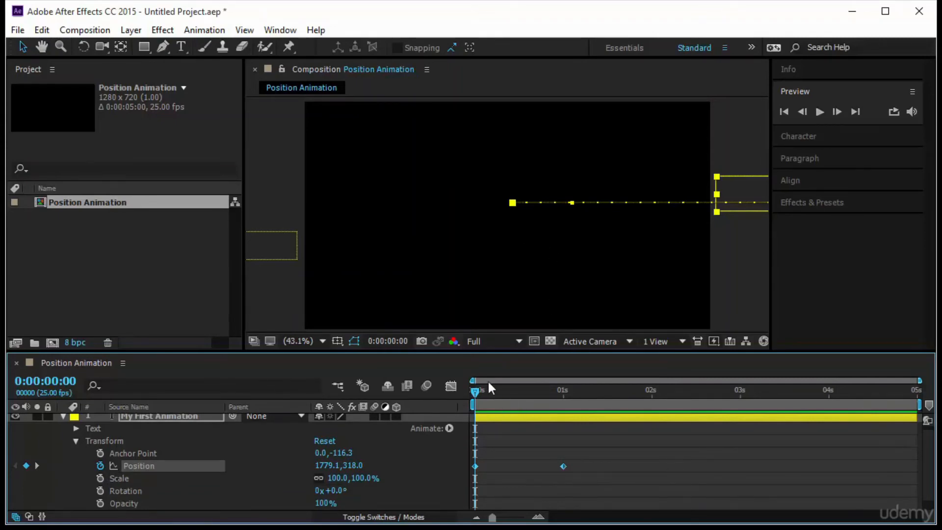
drag(476, 390, 455, 432)
click(63, 417)
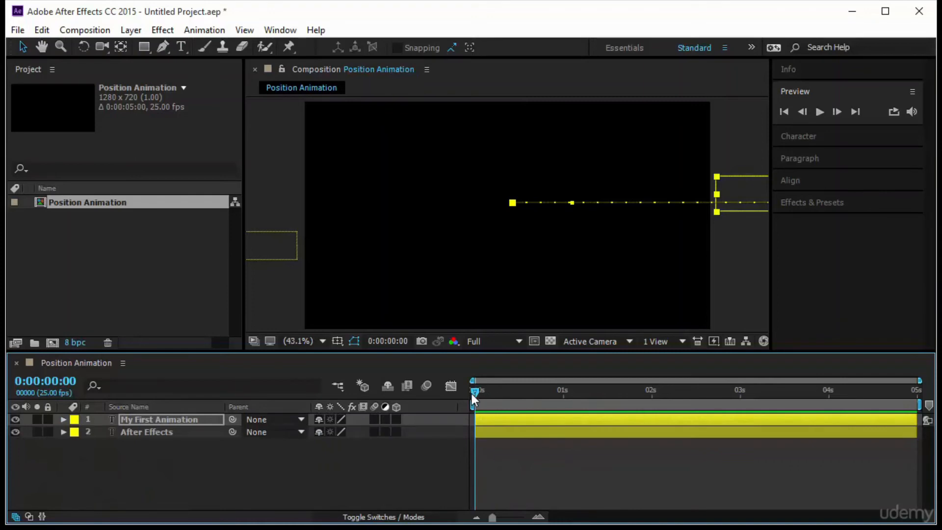
Step: Play the Position Animation composition from the start and return to 0:00:00:00
click(819, 112)
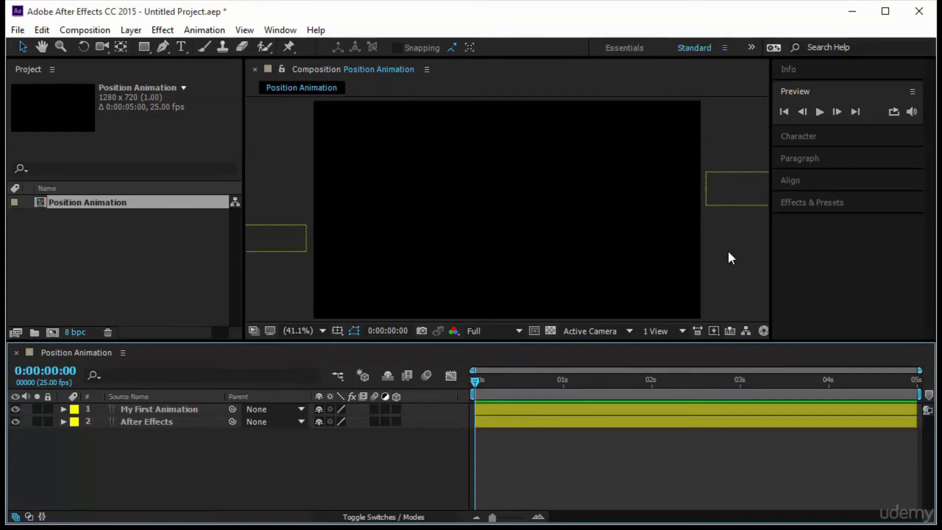
click(818, 113)
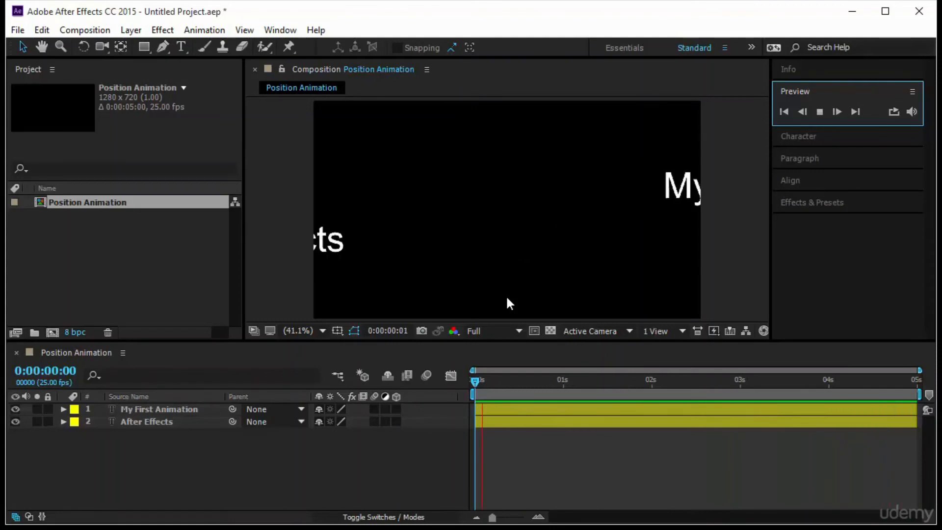
click(473, 385)
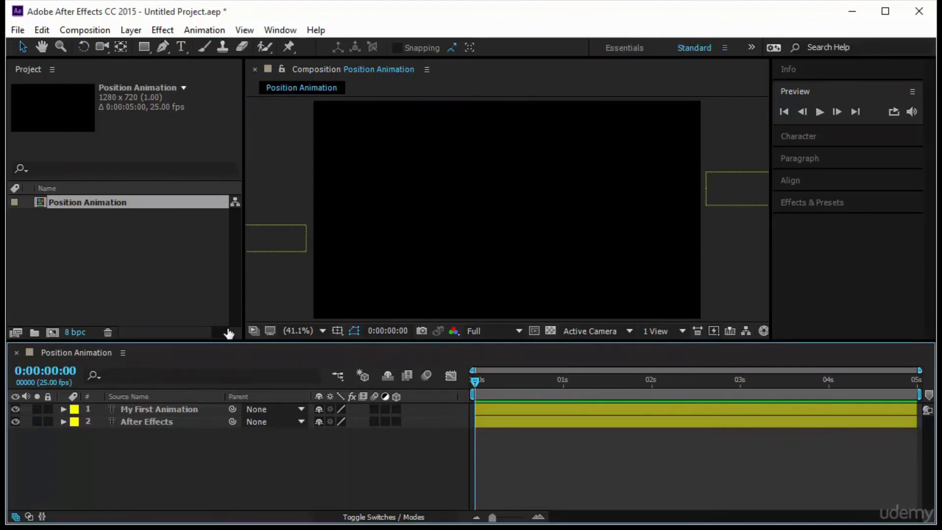
Step: Create a new composition named MyFirst with the HDV/HDTV 720 25 preset and a duration of 0:00:05:00
click(52, 333)
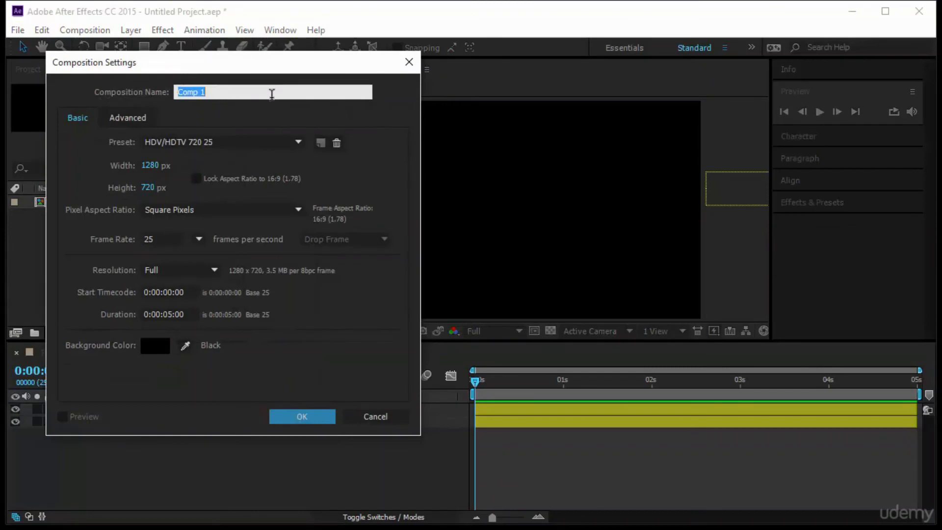
text(MyFirst)
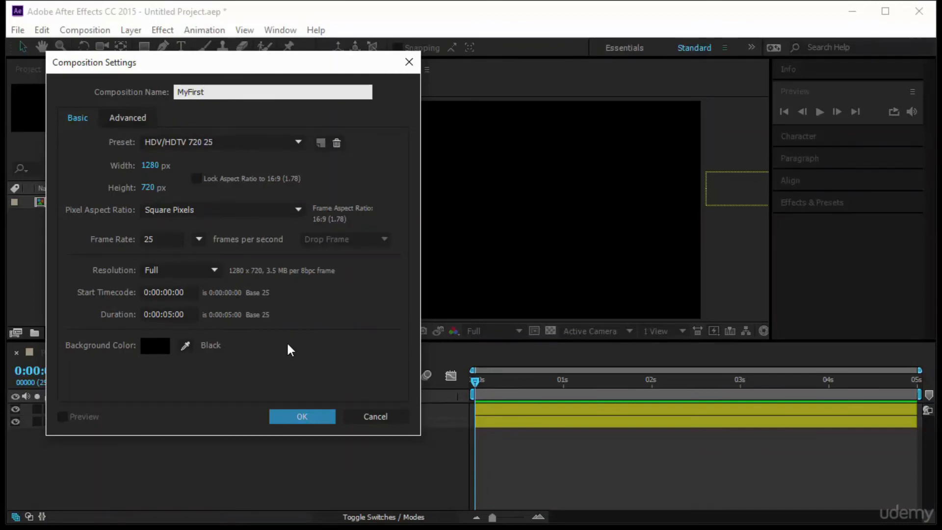
click(316, 420)
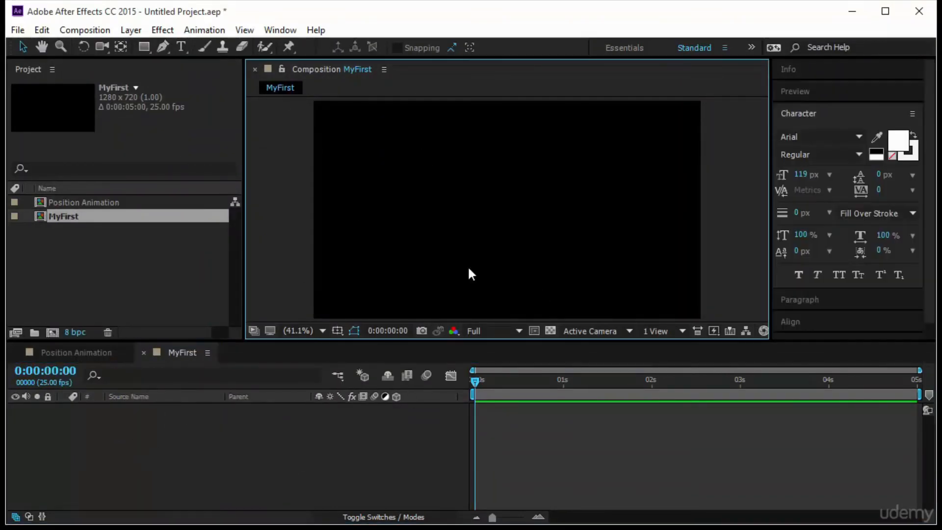
Step: Add a text layer reading "Animating" in the upper part of the MyFirst composition
click(180, 47)
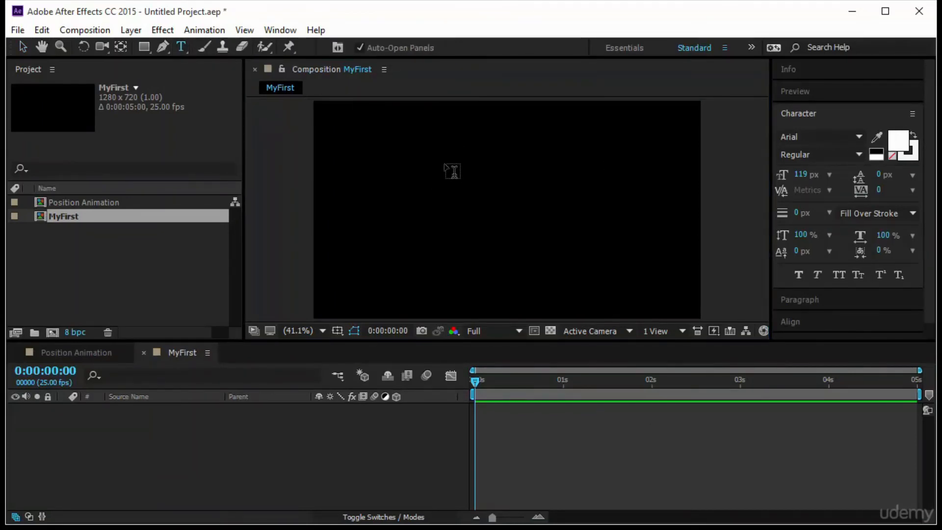
click(442, 170)
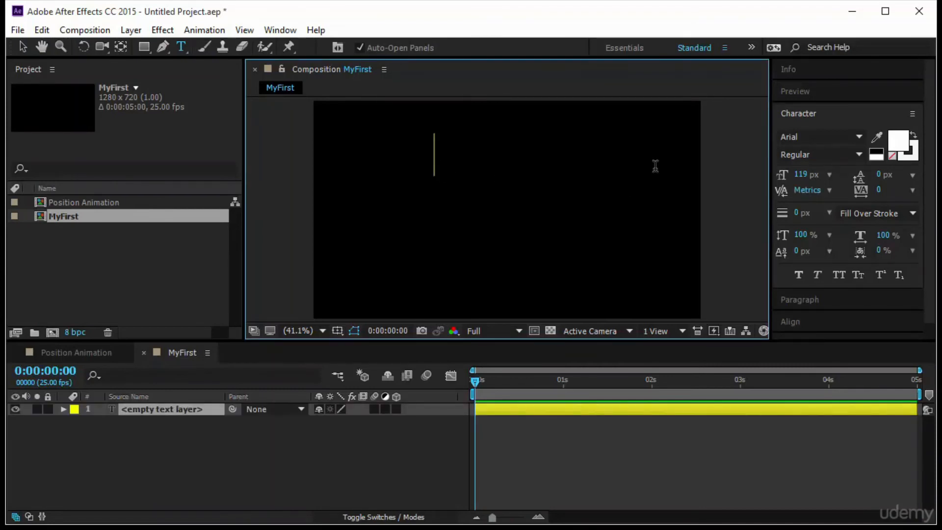
text(ANima)
key(BackSpace)
key(BackSpace)
key(BackSpace)
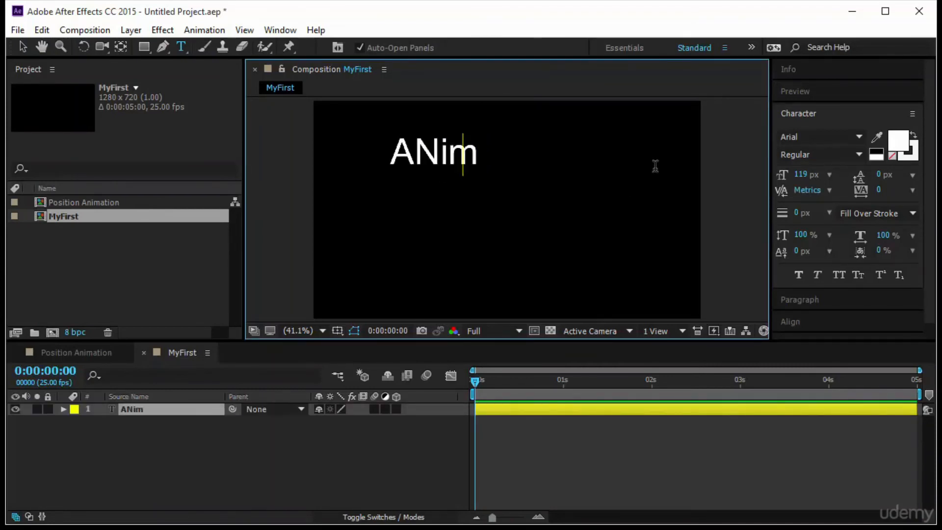
key(BackSpace)
text(nimating)
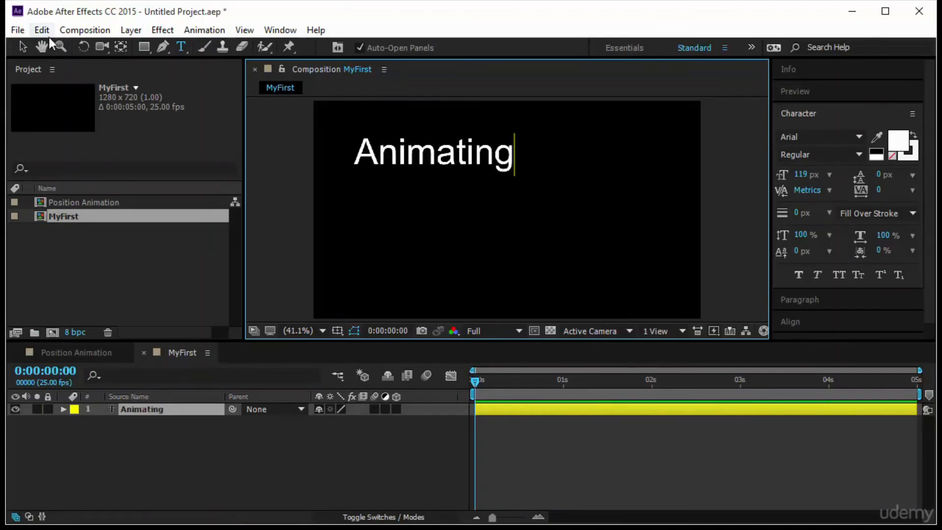
Step: Move the "Animating" text to the horizontal centre of the frame, slightly above the middle, and deselect it
click(23, 47)
drag(435, 165, 533, 172)
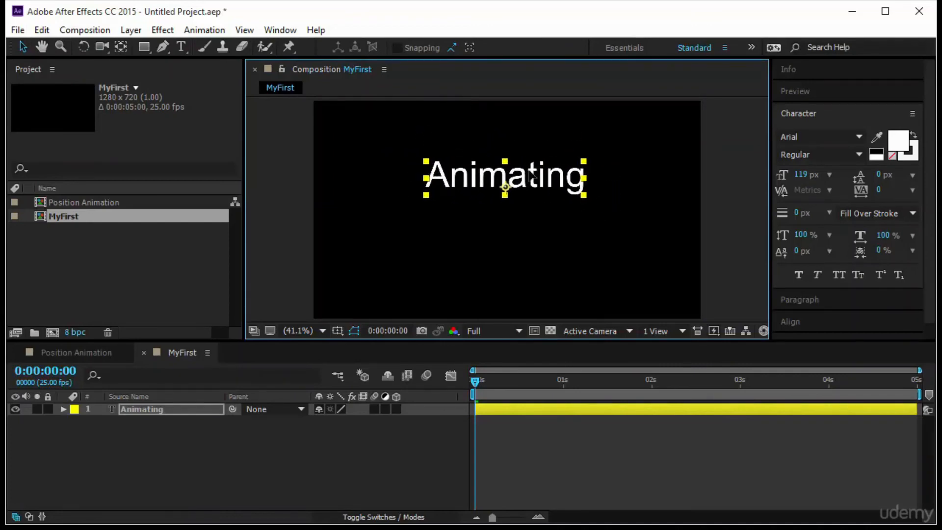
click(528, 212)
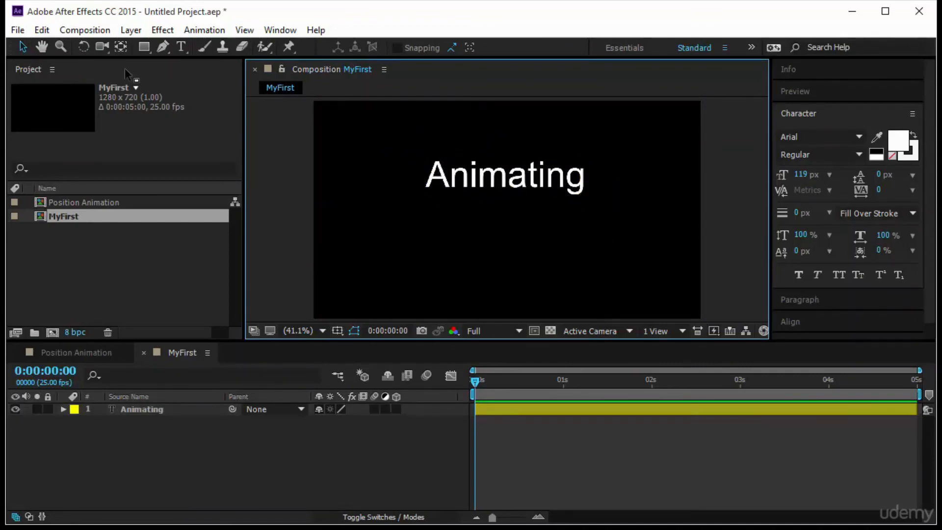
Step: Add a second text layer reading "in After Effects" below the "Animating" text
click(181, 46)
click(399, 251)
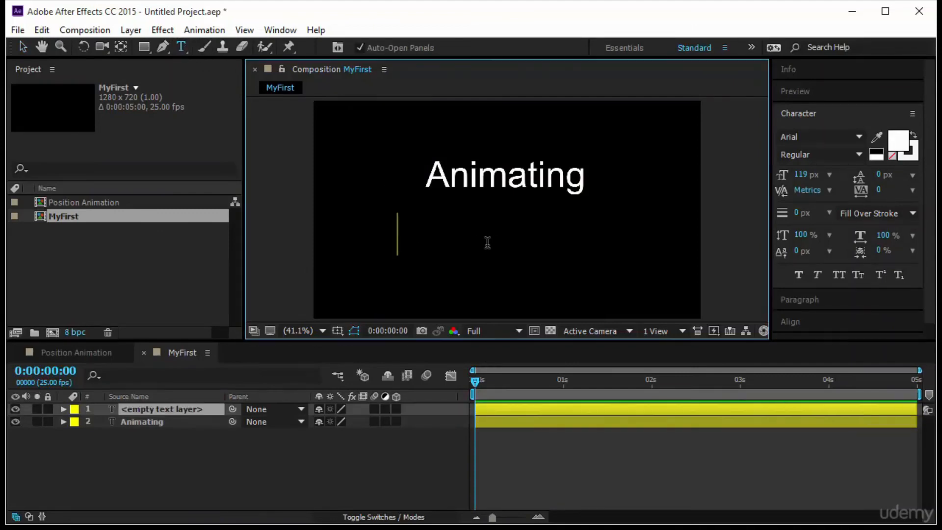
text(in Aft)
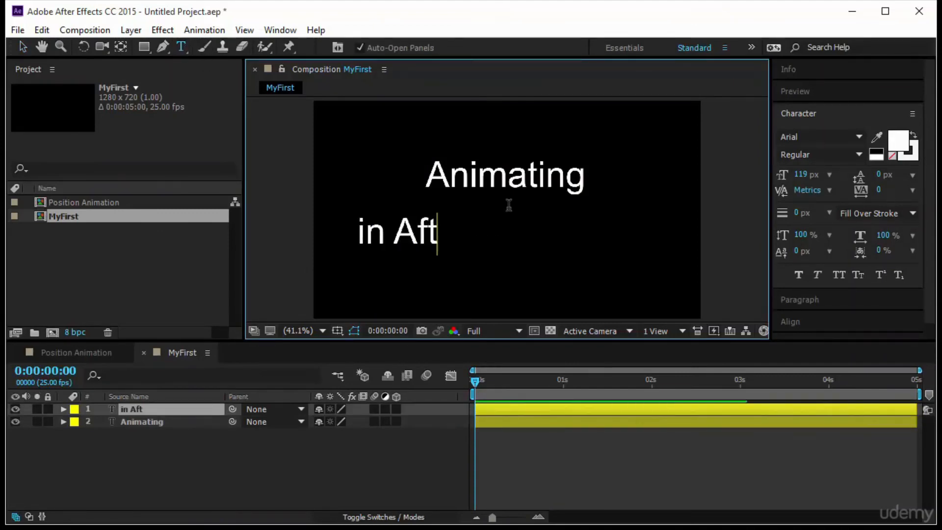
text(er Effects)
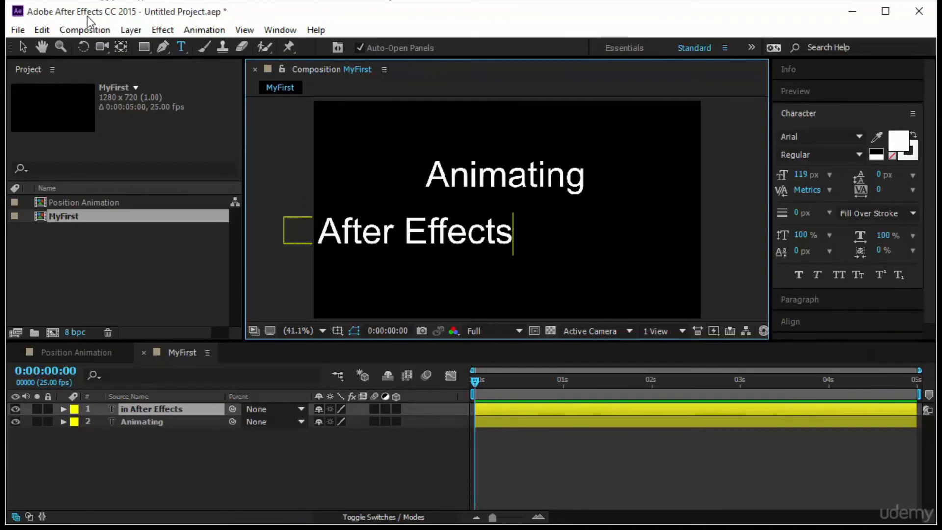
click(22, 46)
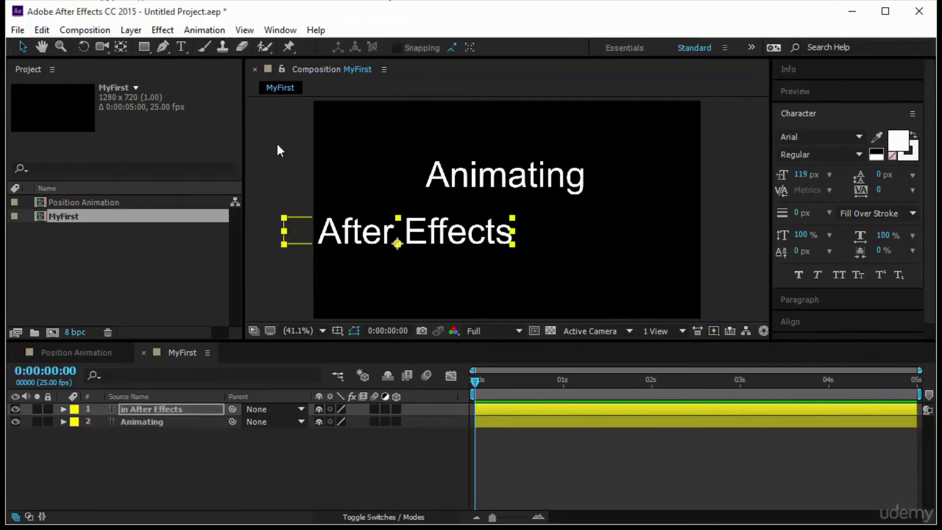
Step: Centre "in After Effects" beneath "Animating" at about 644.6, 469.5 and enable Position keyframing for it at 0:00:00:00
drag(492, 236, 556, 236)
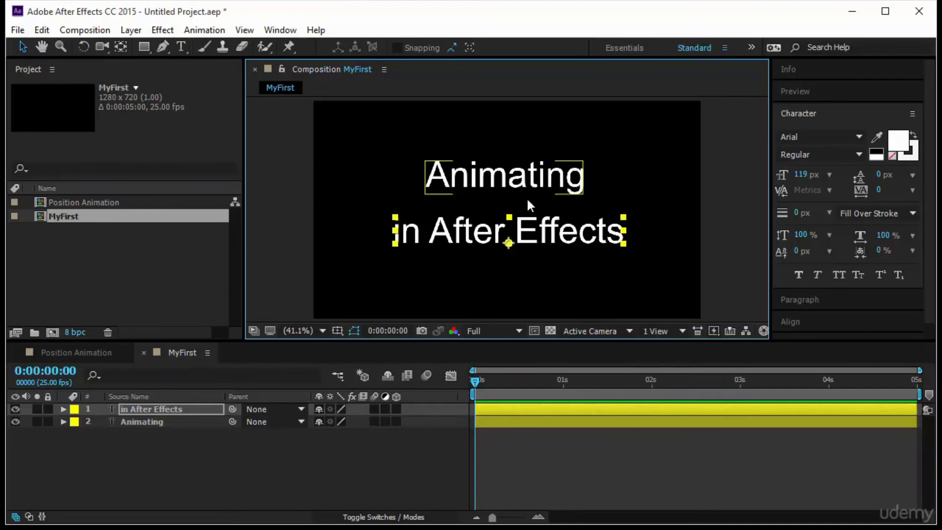
click(63, 408)
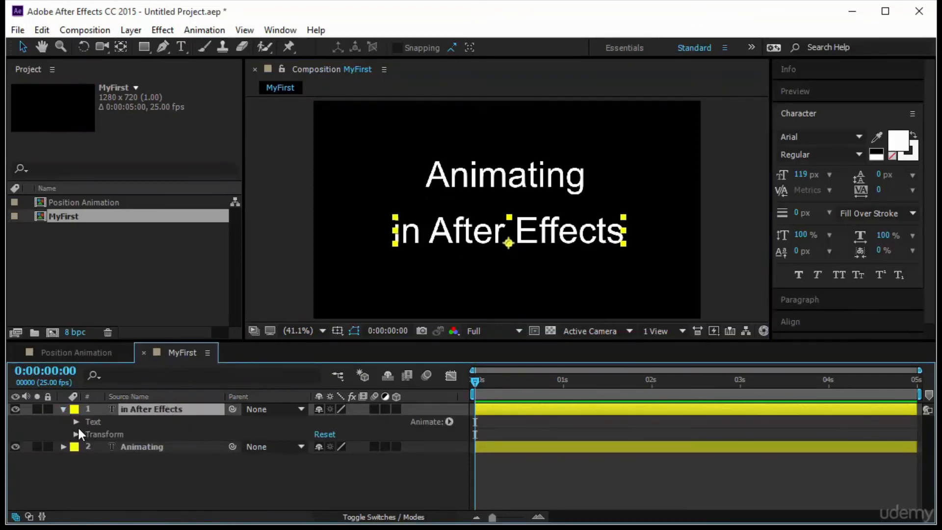
click(75, 434)
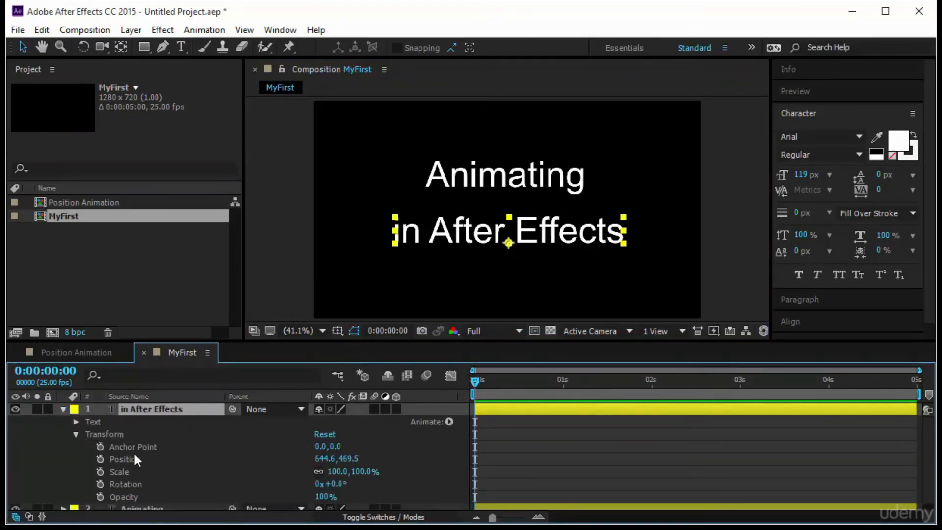
click(147, 463)
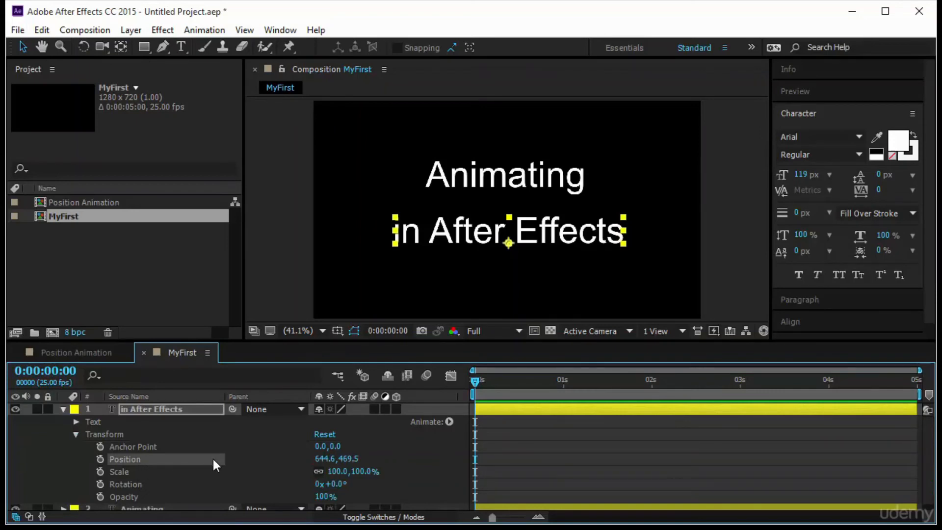
click(100, 459)
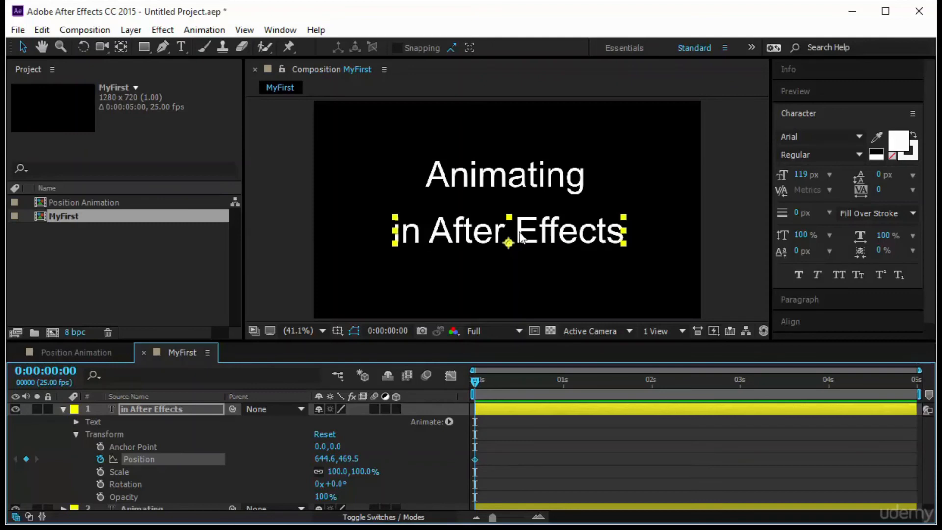
Step: Keyframe "in After Effects" sliding from beyond the frame's left edge (about -394, 489) at 0:00:00:00 to about 637, 489 at 0:00:01:00
click(546, 235)
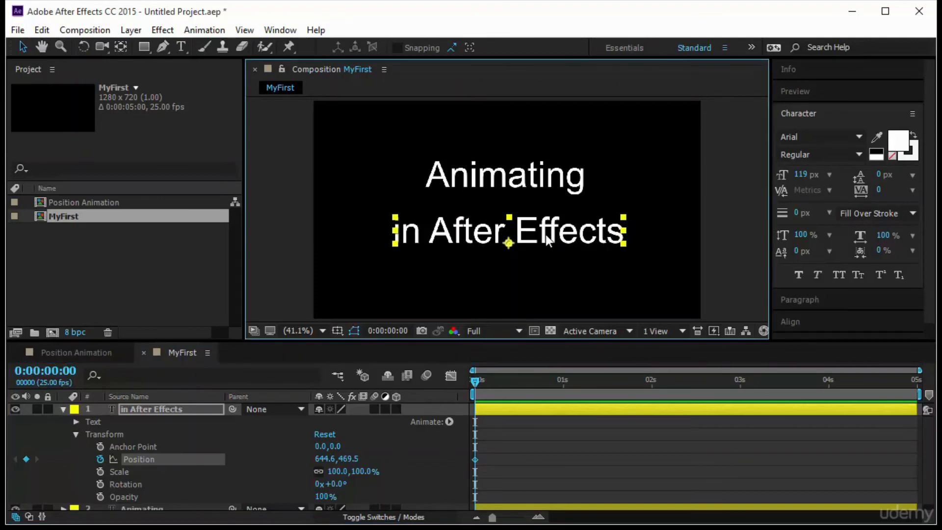
drag(546, 234, 231, 240)
drag(497, 380, 563, 385)
click(286, 235)
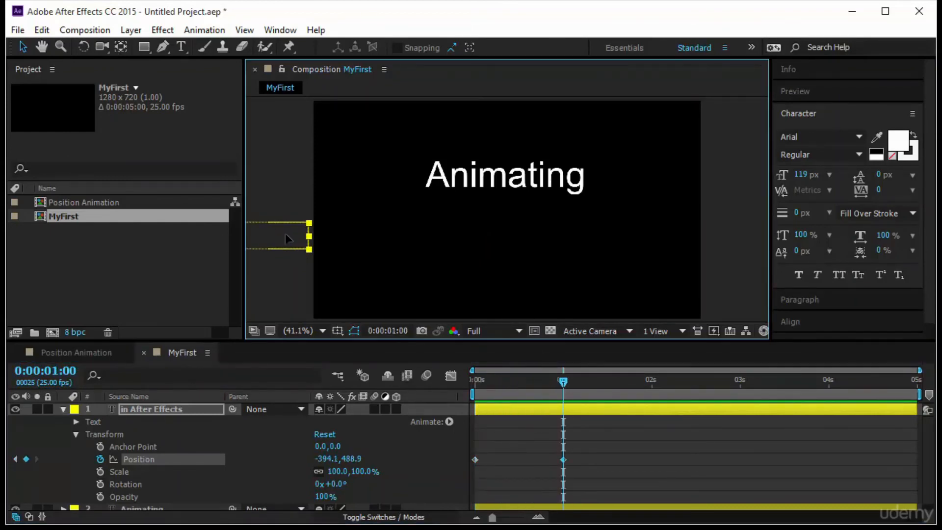
drag(287, 236, 600, 249)
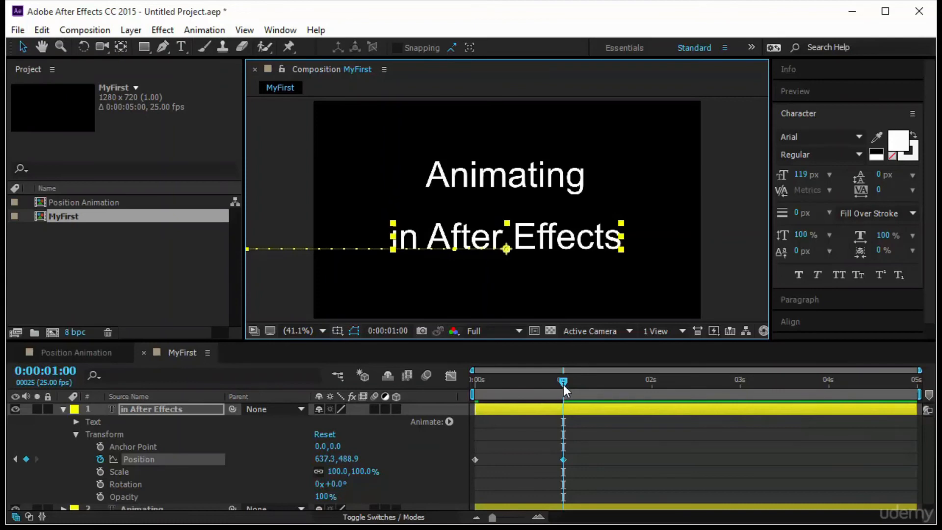
Step: Set a Position keyframe for the "Animating" layer at 0:00:01:01, keeping the text in its current centred place
drag(563, 383, 564, 413)
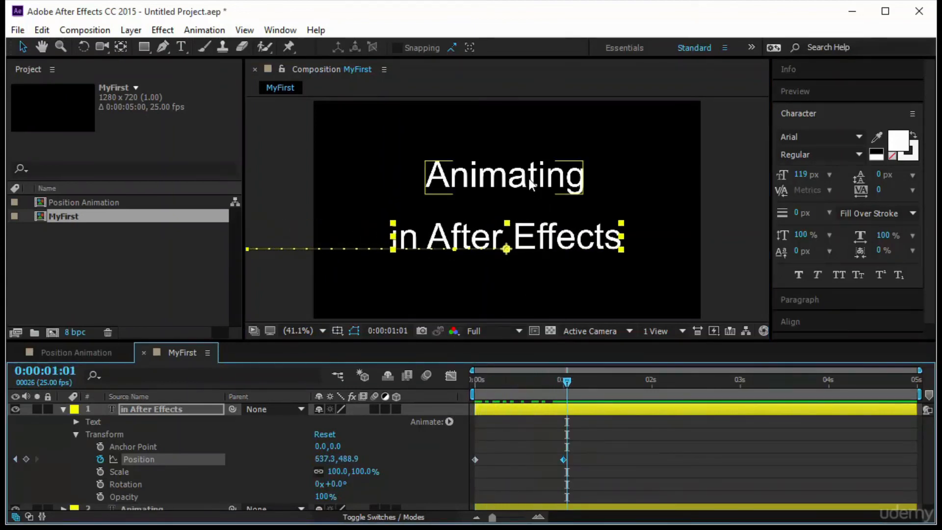
click(506, 176)
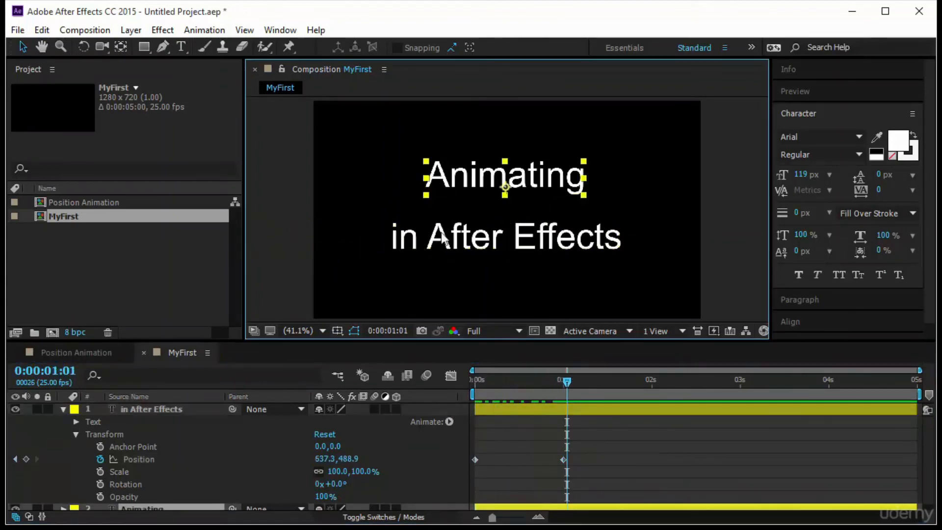
click(62, 502)
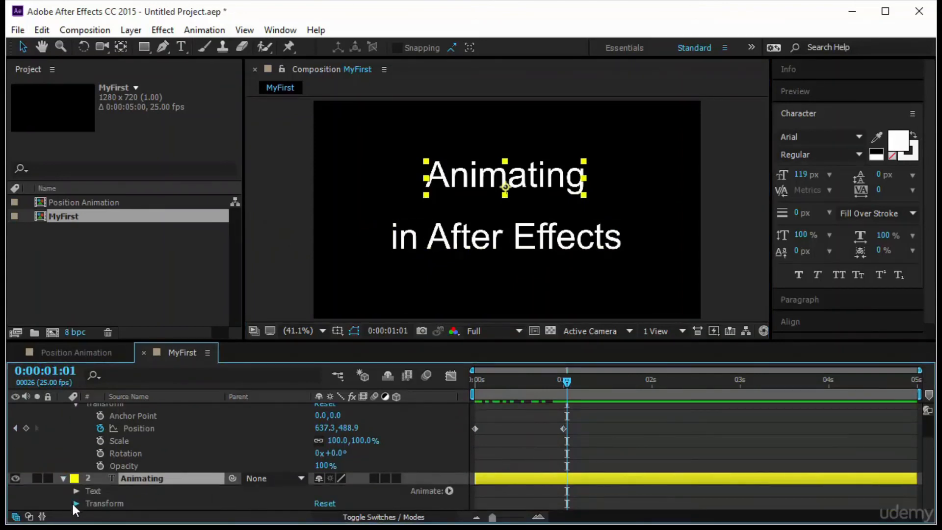
click(74, 503)
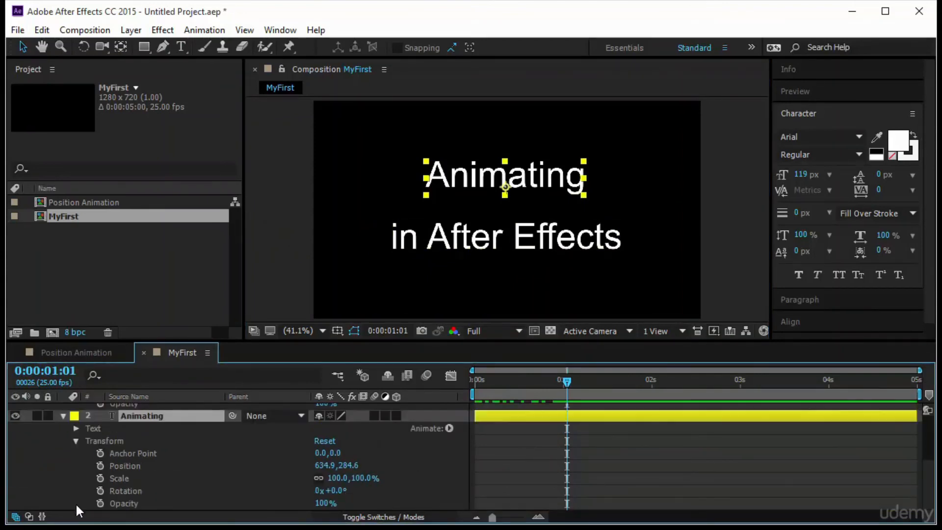
click(100, 466)
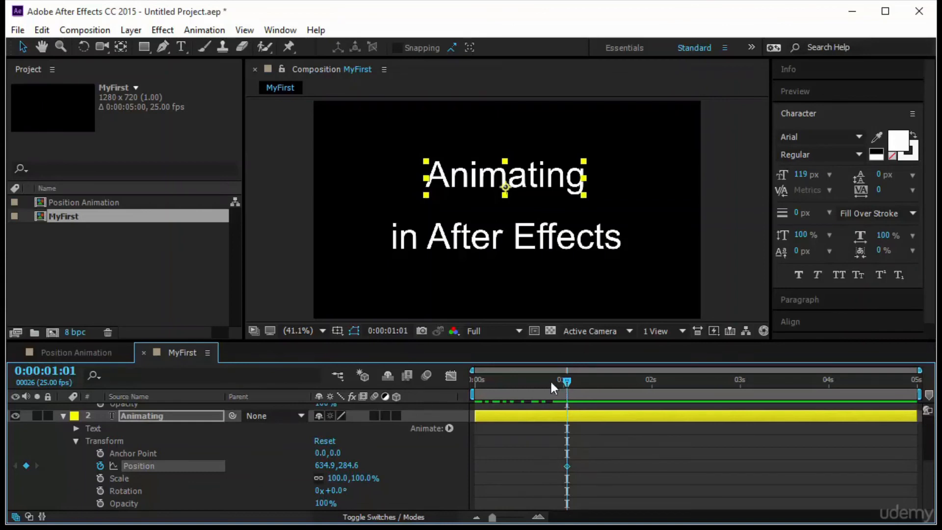
Step: At 0:00:00:00, move the "Animating" text horizontally out past the frame's right edge, to an X position of about 1590
drag(550, 379, 456, 390)
click(531, 175)
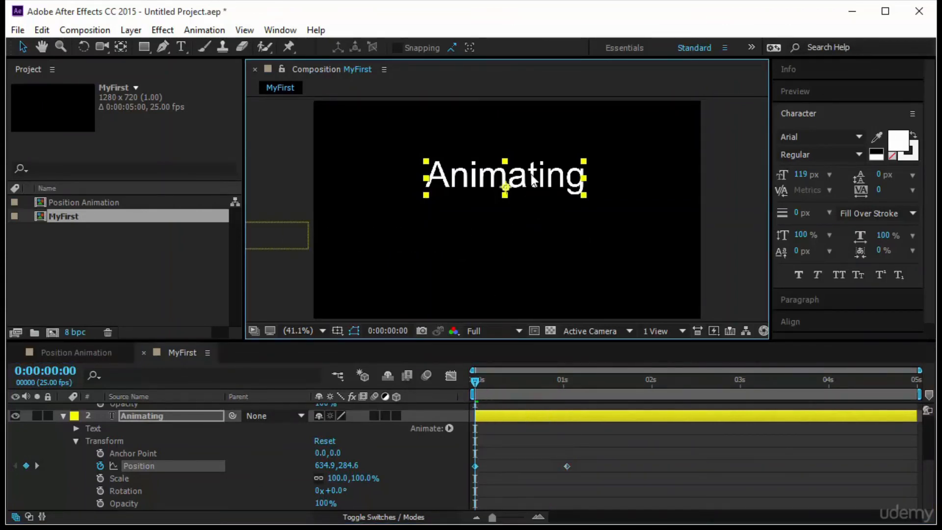
drag(533, 179, 823, 173)
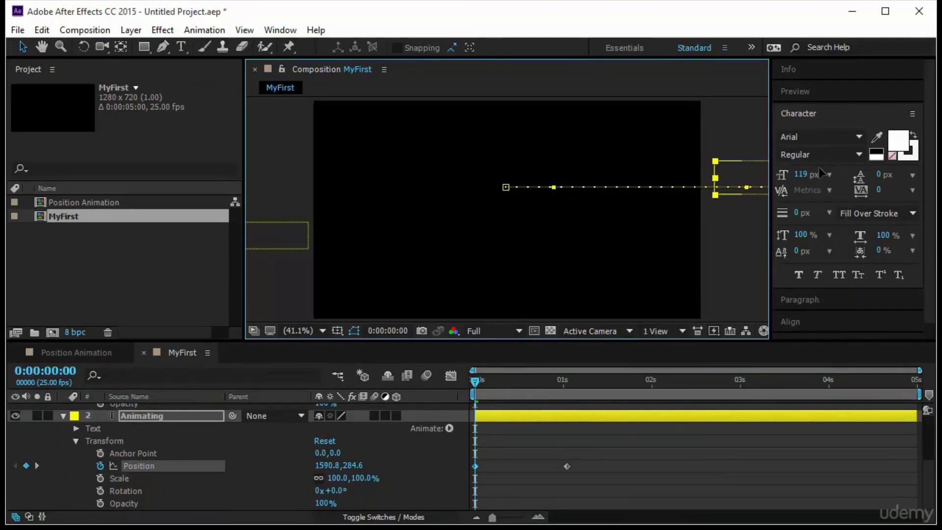
Step: Preview the MyFirst composition to check both text layers sliding in, and stop the playback
click(807, 111)
click(808, 90)
click(819, 112)
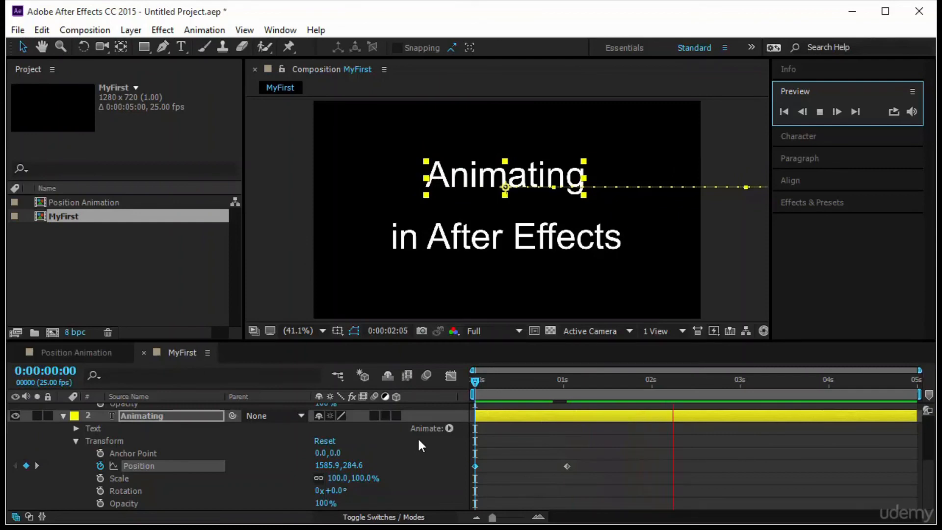
click(466, 385)
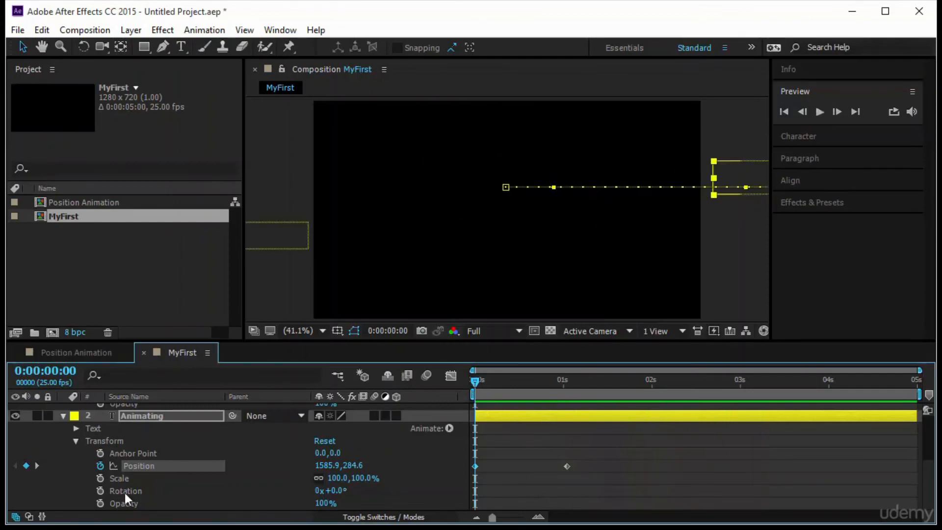
Step: Enable Scale keyframing on the "Animating" layer at 0:00:00:00 with a scale of 0%
click(100, 478)
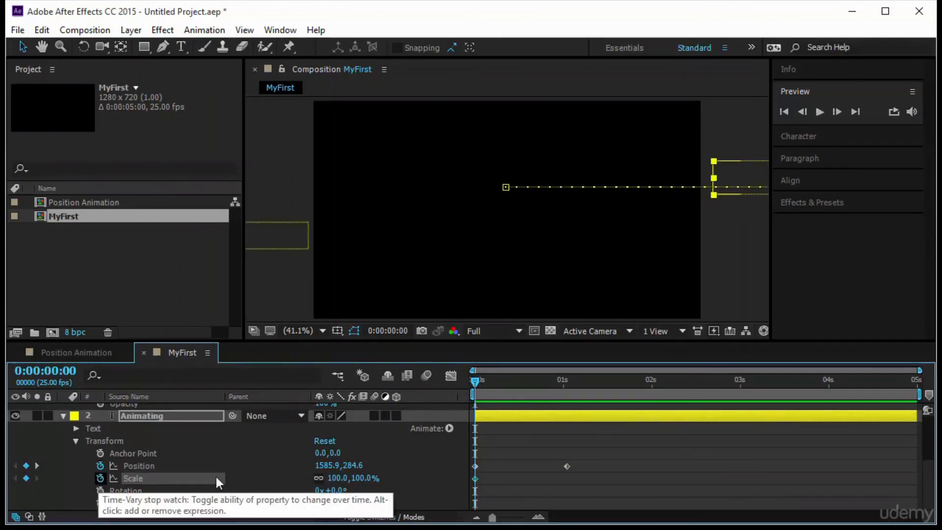
click(362, 479)
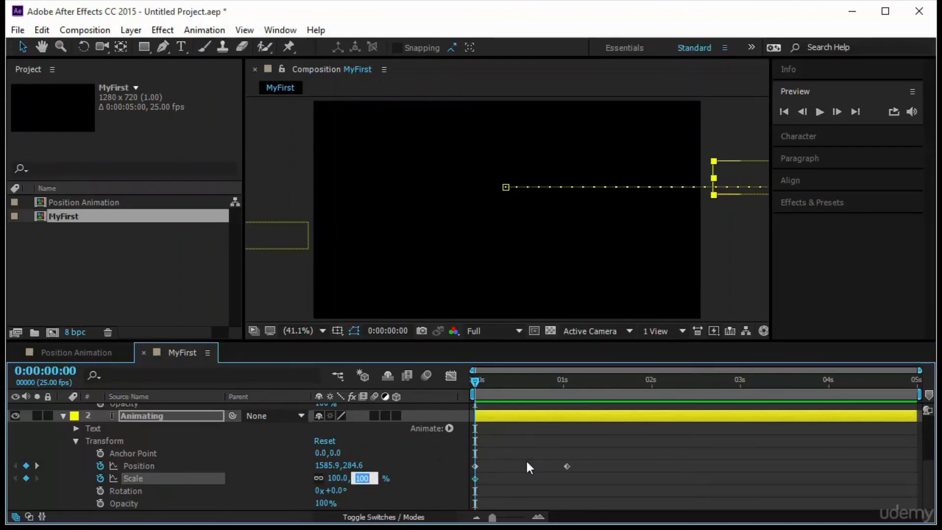
text(0)
key(Return)
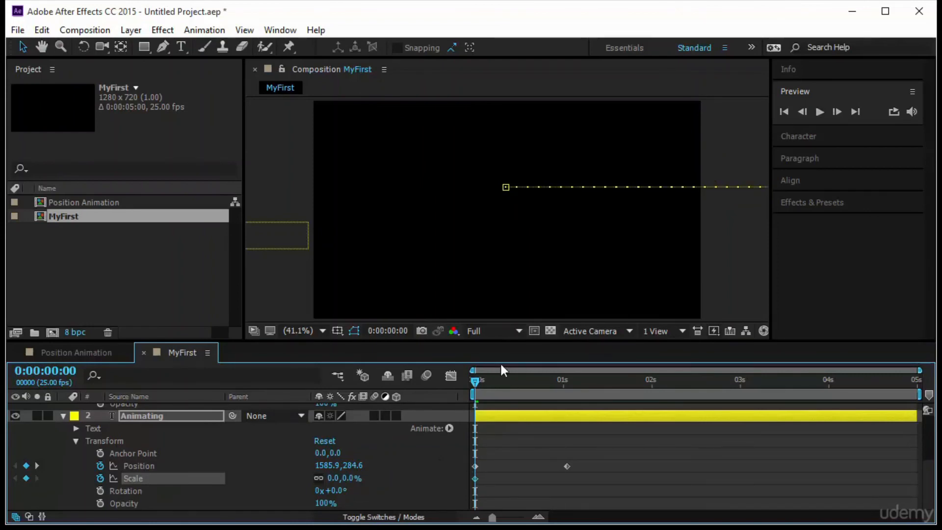
Step: At 0:00:01:01, keyframe the "Animating" layer's Scale at 162%, undoing the first scale attempt
drag(479, 378, 568, 410)
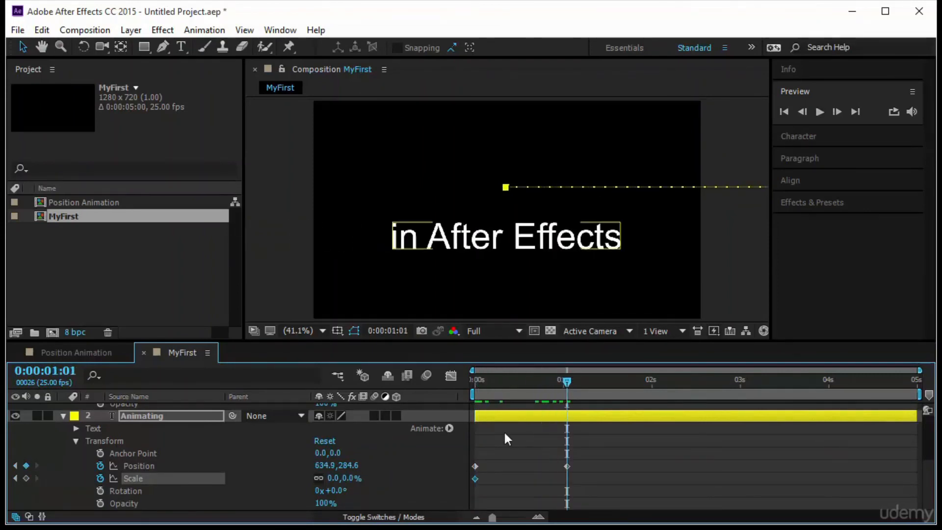
drag(332, 478, 430, 489)
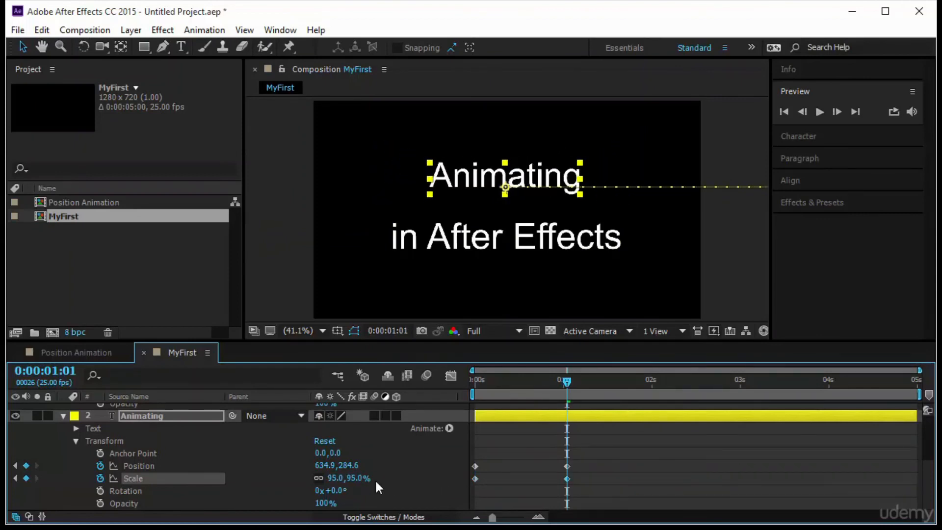
key(ctrl+z)
drag(350, 482, 508, 473)
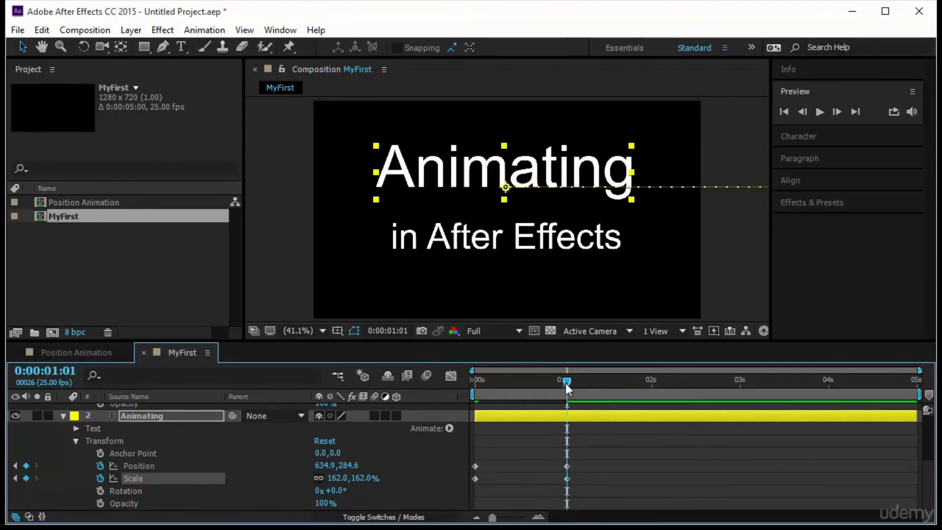
Step: Preview the combined position and scale animation from 0:00:00:00 and stop the playback
drag(567, 382, 472, 388)
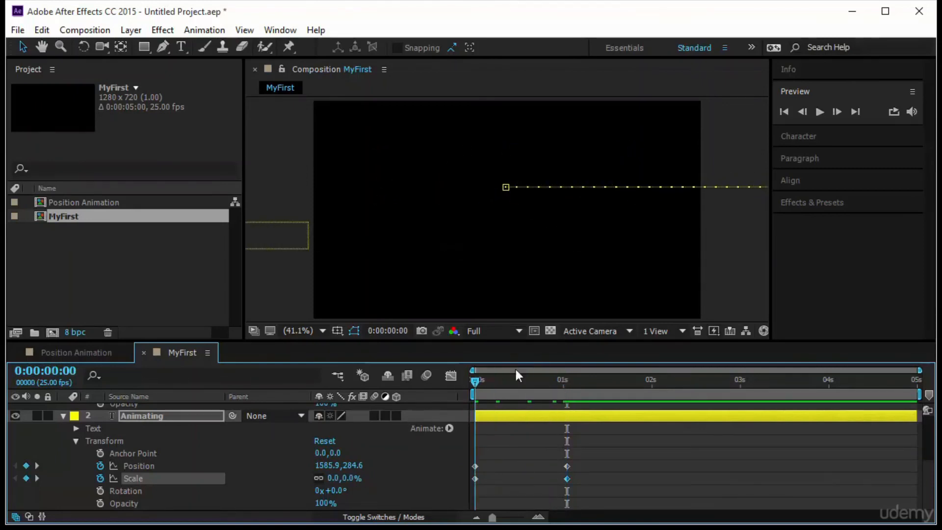
click(820, 112)
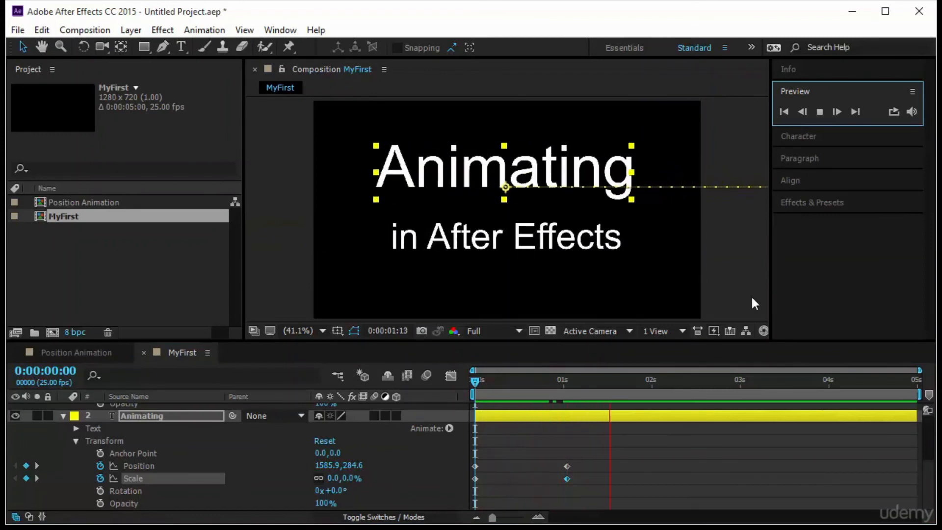
click(707, 453)
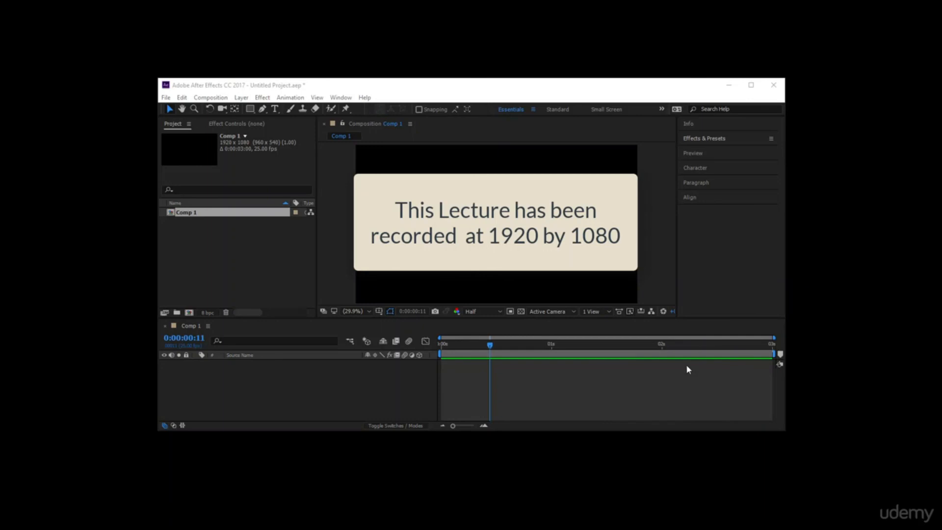
Step: Maximize the Comp 1 project window, enlarge the timeline's time area slightly, and return the current time to 0:00:00:00
click(752, 87)
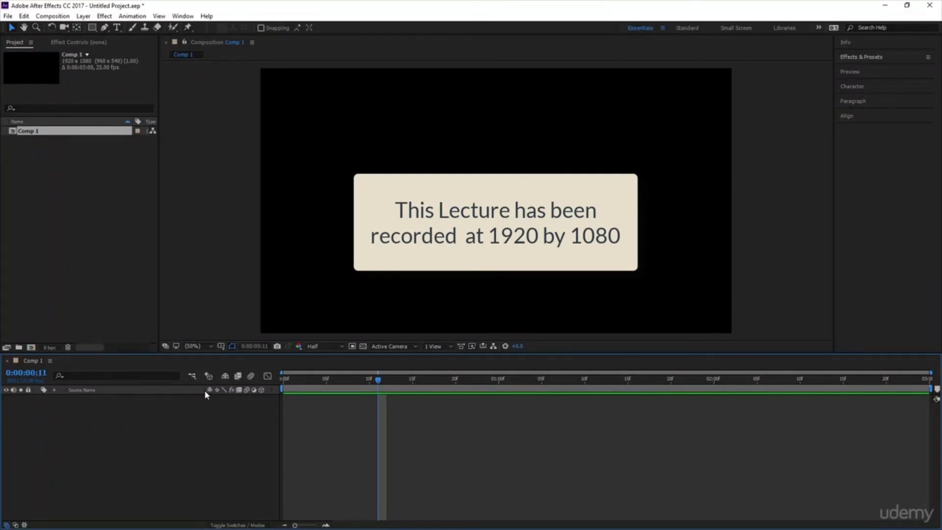
drag(205, 392, 173, 392)
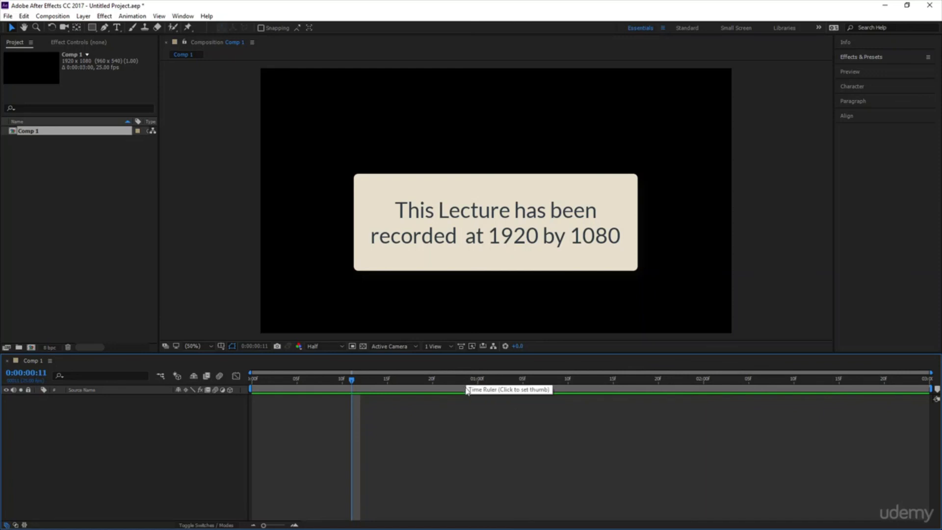
drag(351, 379, 288, 380)
key(Home)
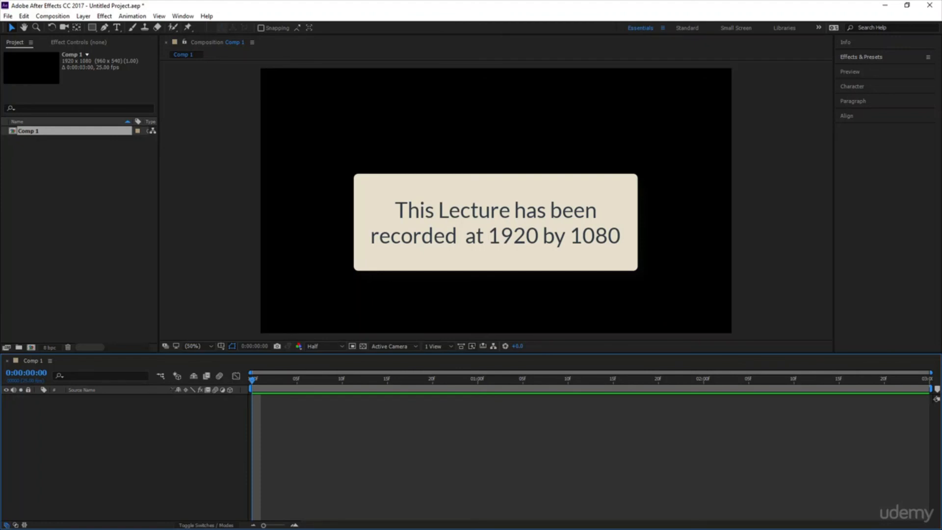
Step: Try different widths for the timeline's layer column area, from more than half the window down to about a quarter
drag(249, 407, 627, 408)
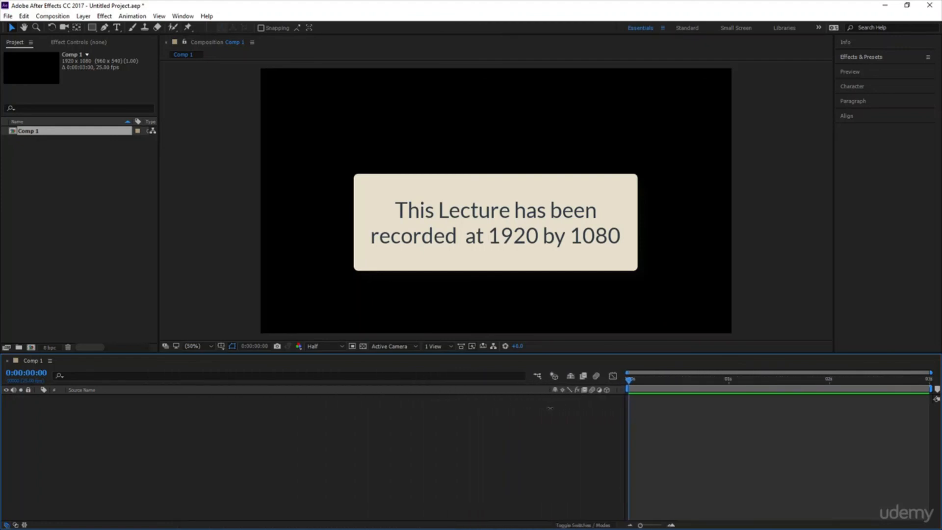
drag(550, 409, 520, 413)
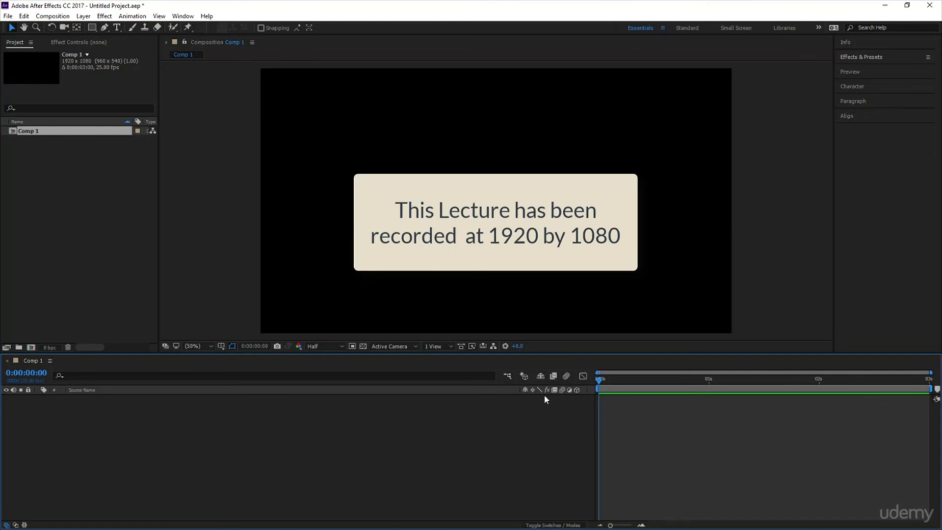
drag(597, 409, 161, 409)
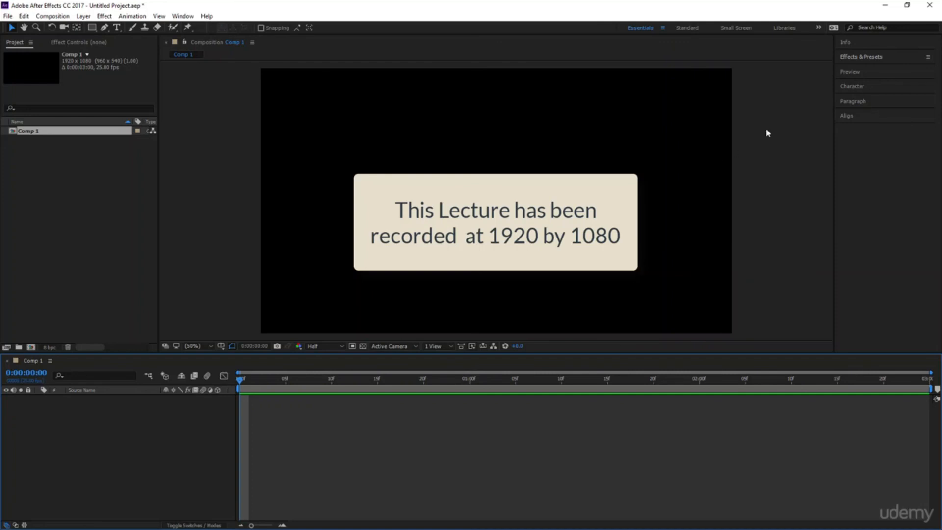
Step: Restore the window to its smaller size and zoom the timeline out to the full duration of Comp 1
click(907, 6)
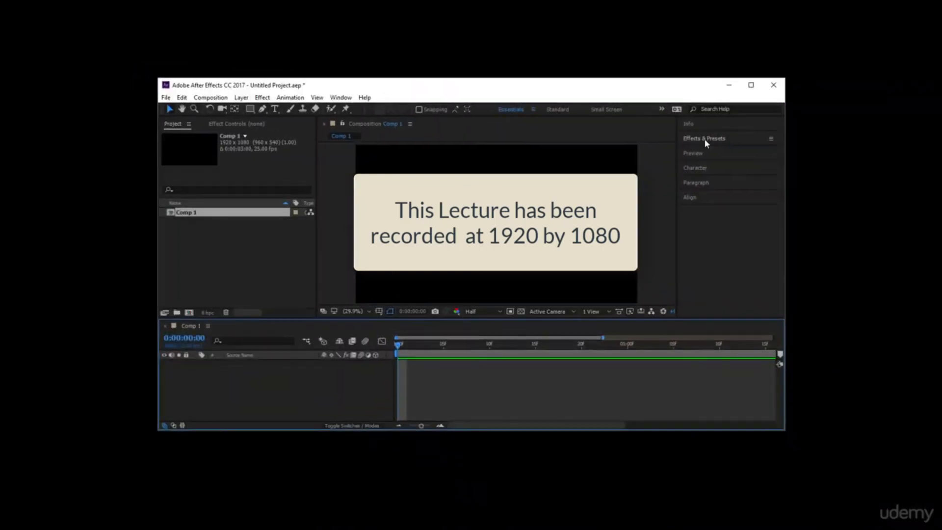
drag(421, 426, 387, 431)
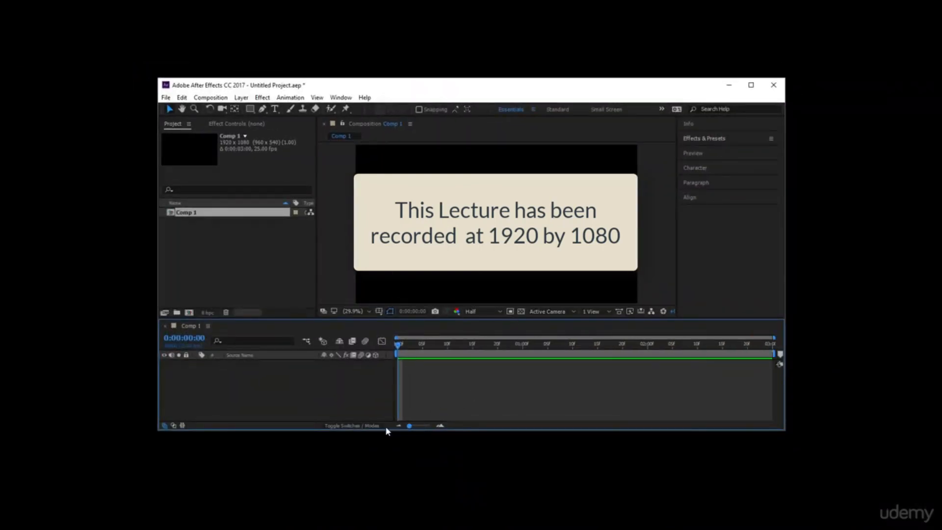
Step: Reduce the timeline's layer column area to its narrowest width and maximize the window again
drag(396, 383, 435, 382)
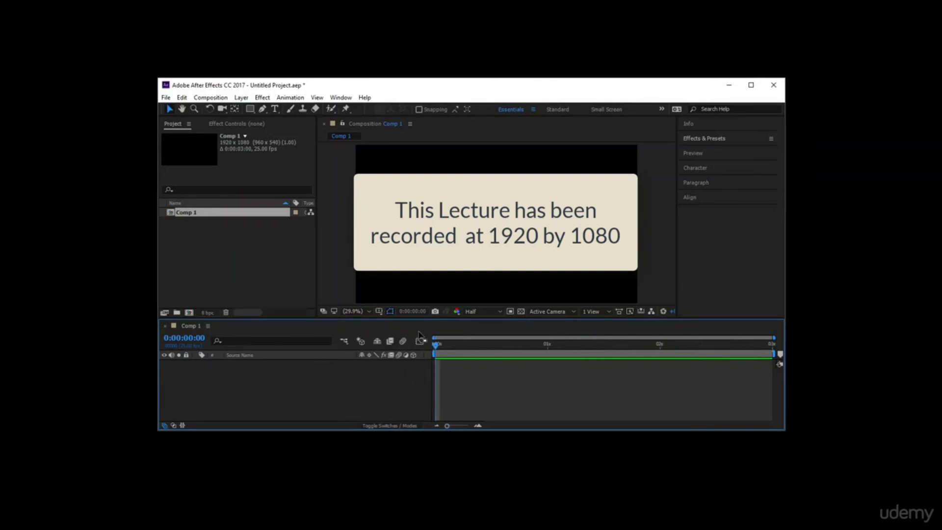
drag(434, 373, 272, 362)
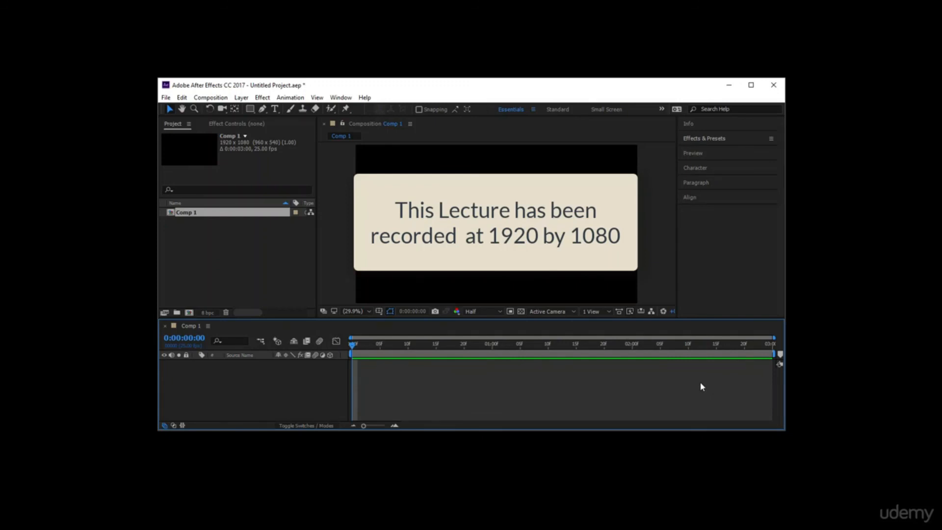
click(750, 85)
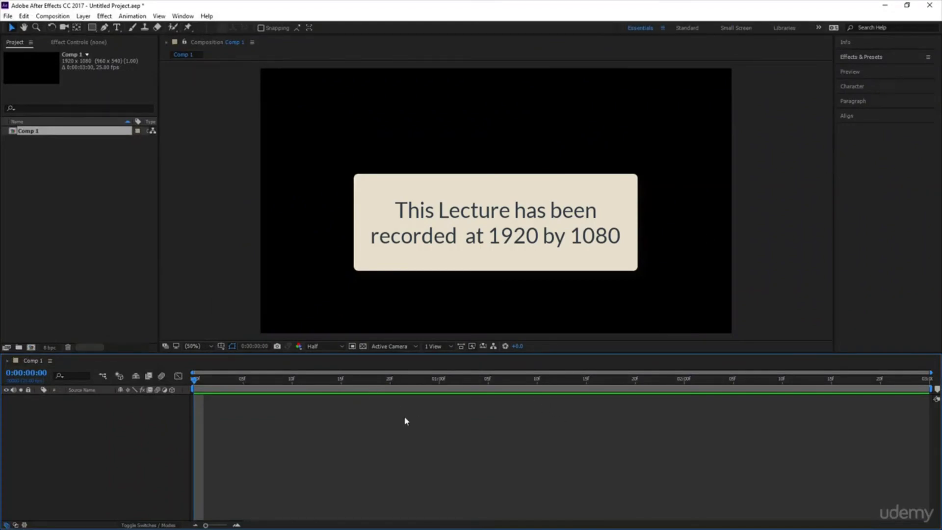